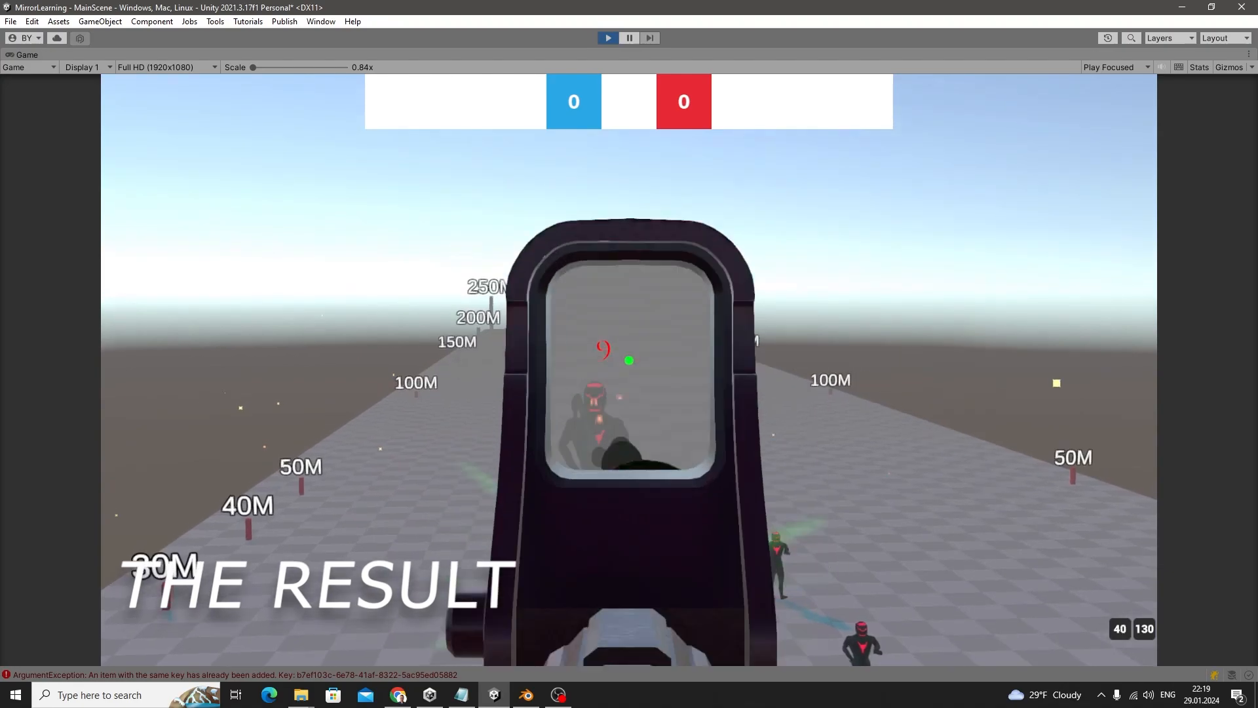
Test switching back and forth between the plain pistol and the scoped weapon in the running game
click(629, 369)
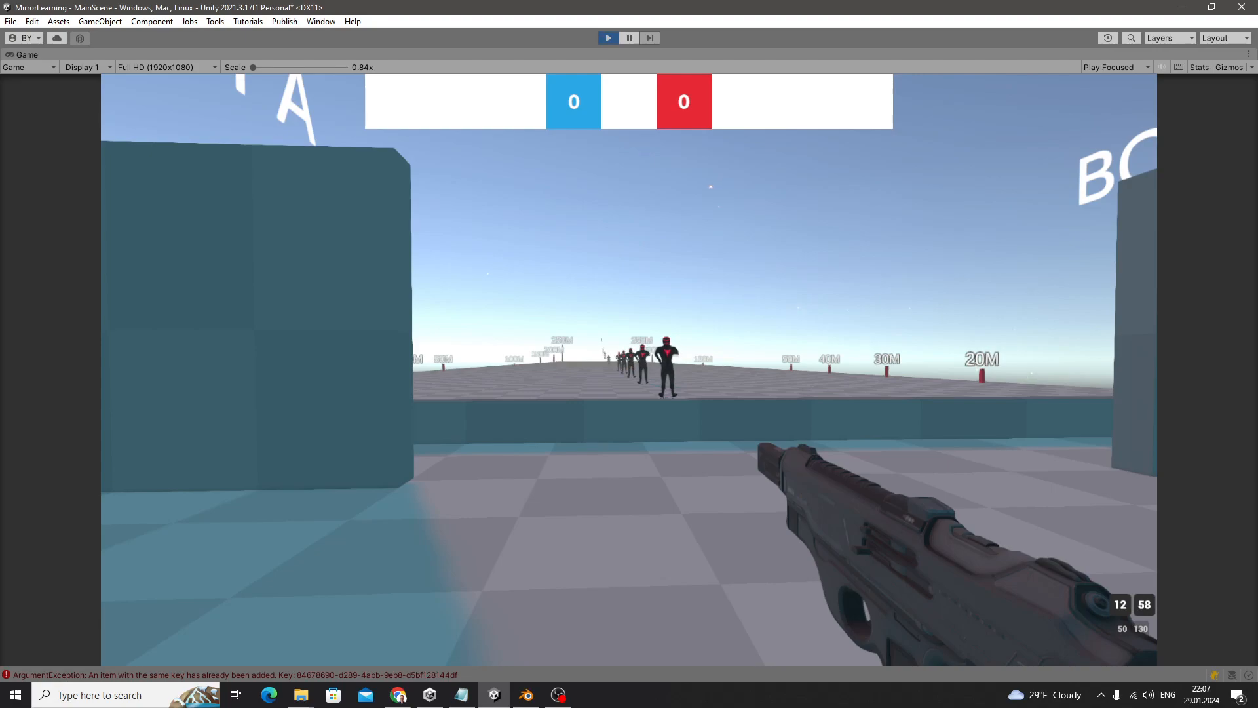
key(d)
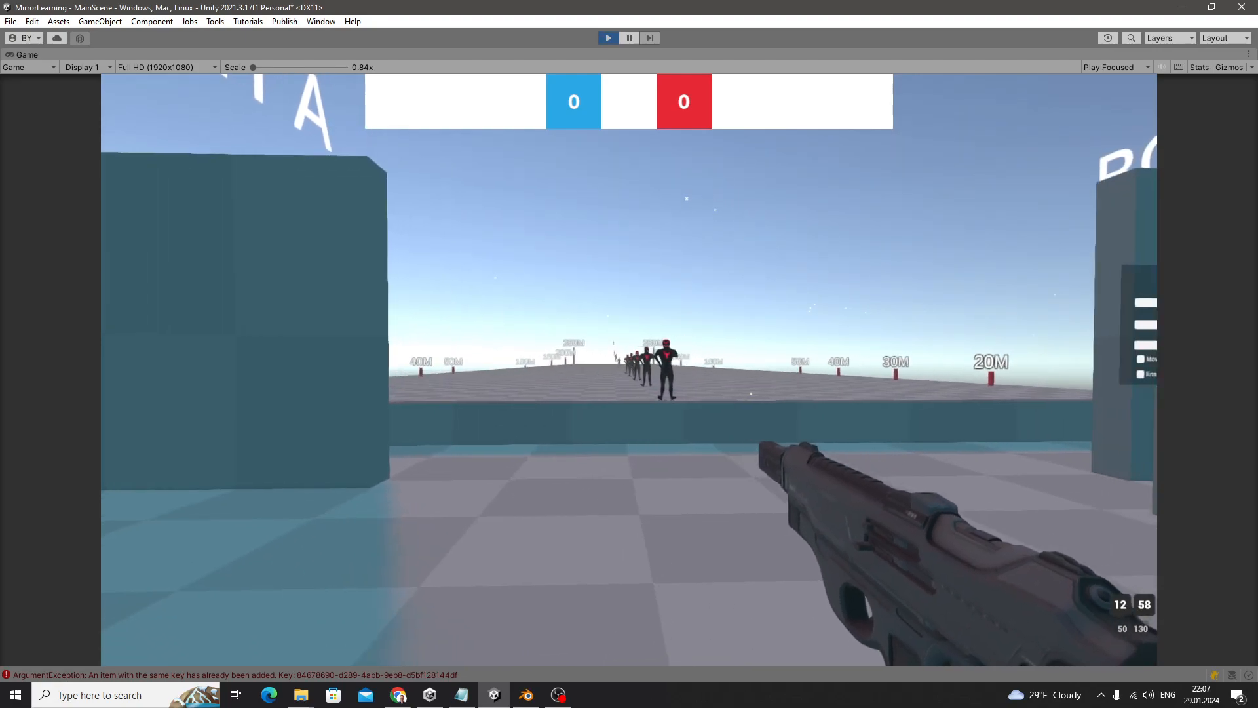
key(2)
key(1)
key(2)
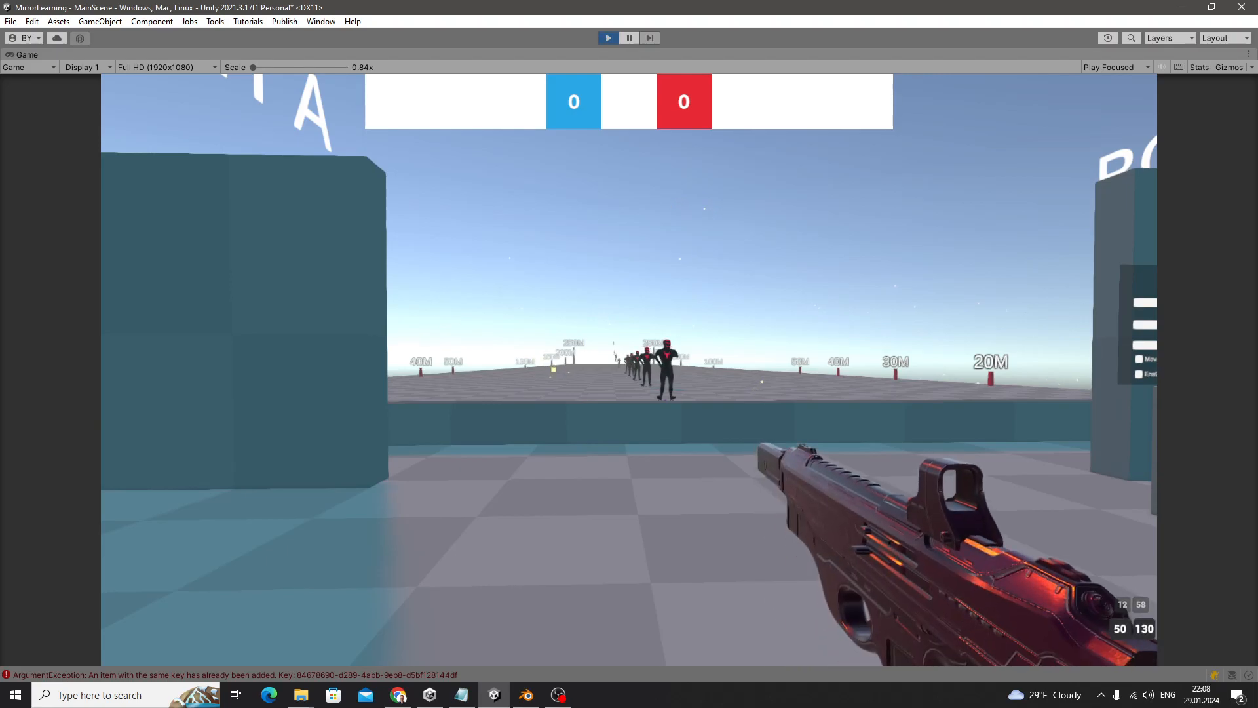
key(1)
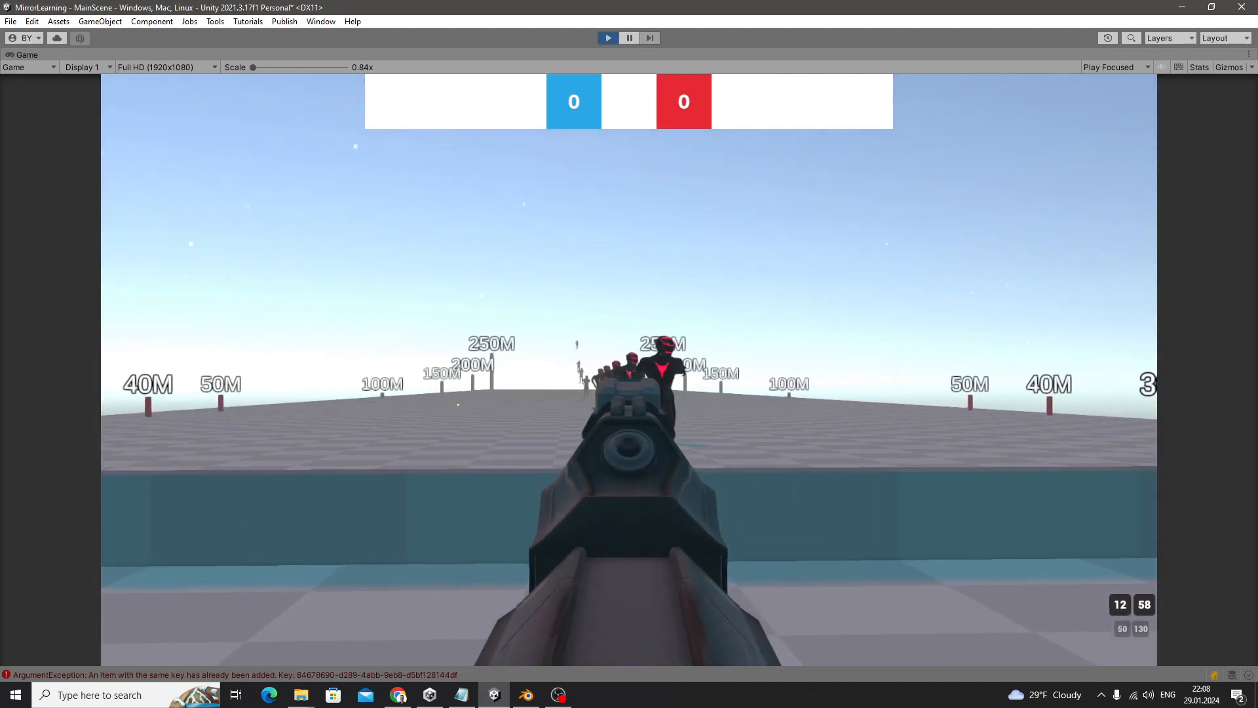
Test-fire three shots at the targets with the pistol, and switch to the scoped weapon
click(629, 370)
click(629, 369)
click(629, 370)
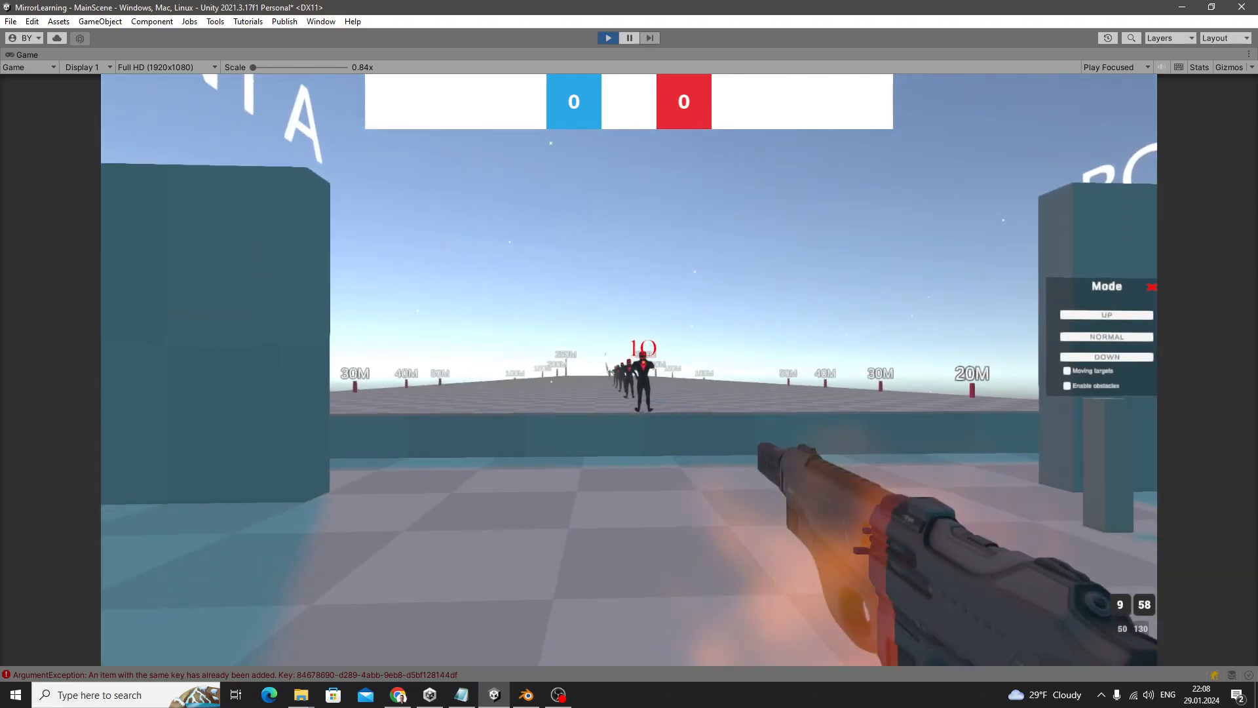
key(2)
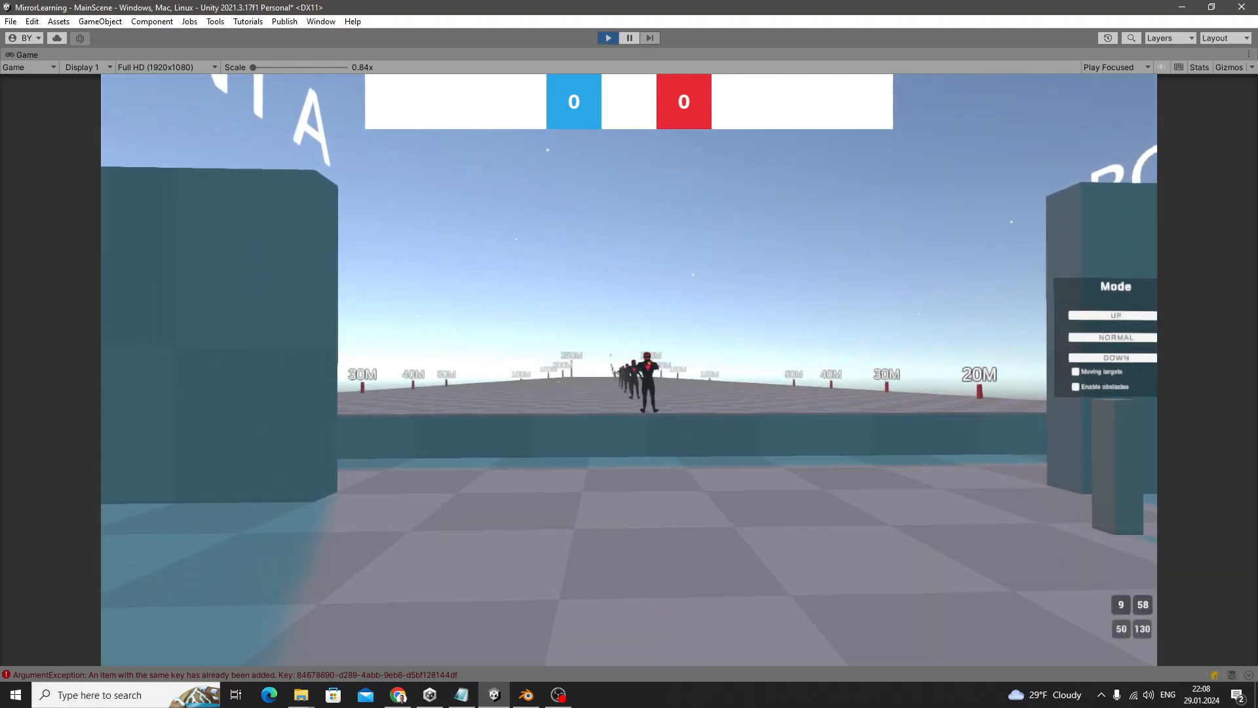
Test aiming and firing at the nearest target through the weapon's scope, and stop play mode
key(s)
key(a)
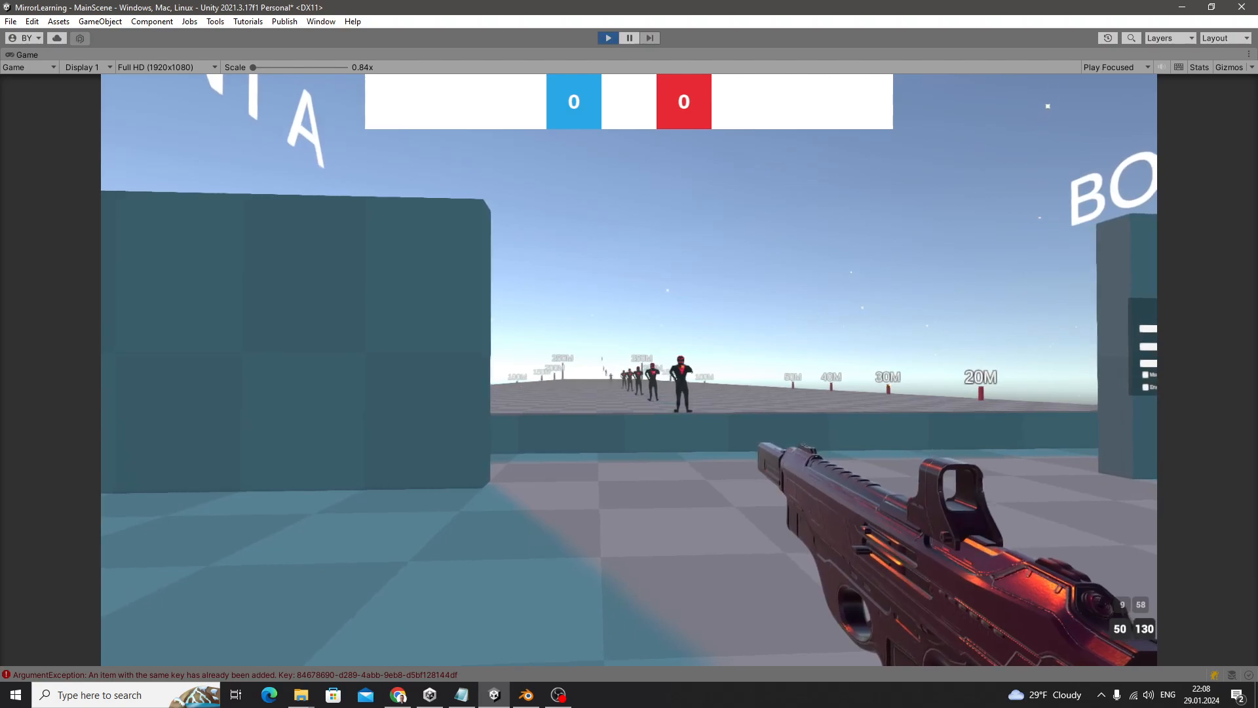
right_click(629, 370)
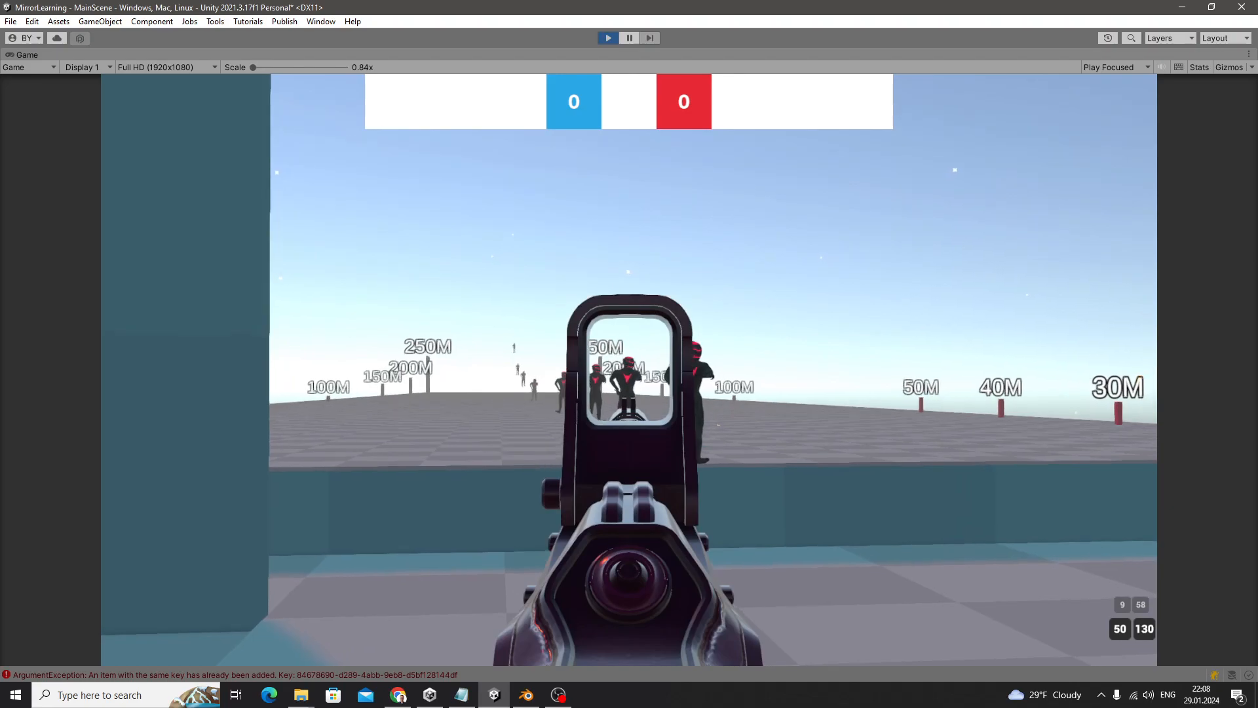
drag(629, 371, 629, 371)
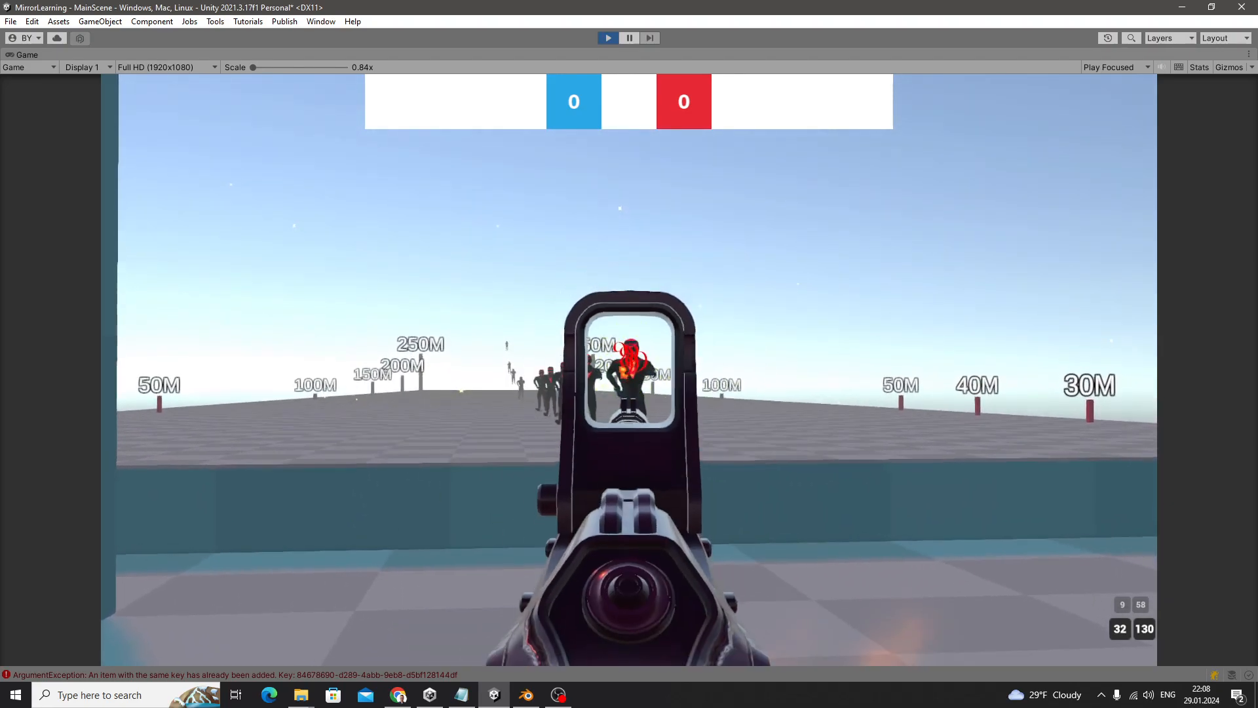
right_click(629, 370)
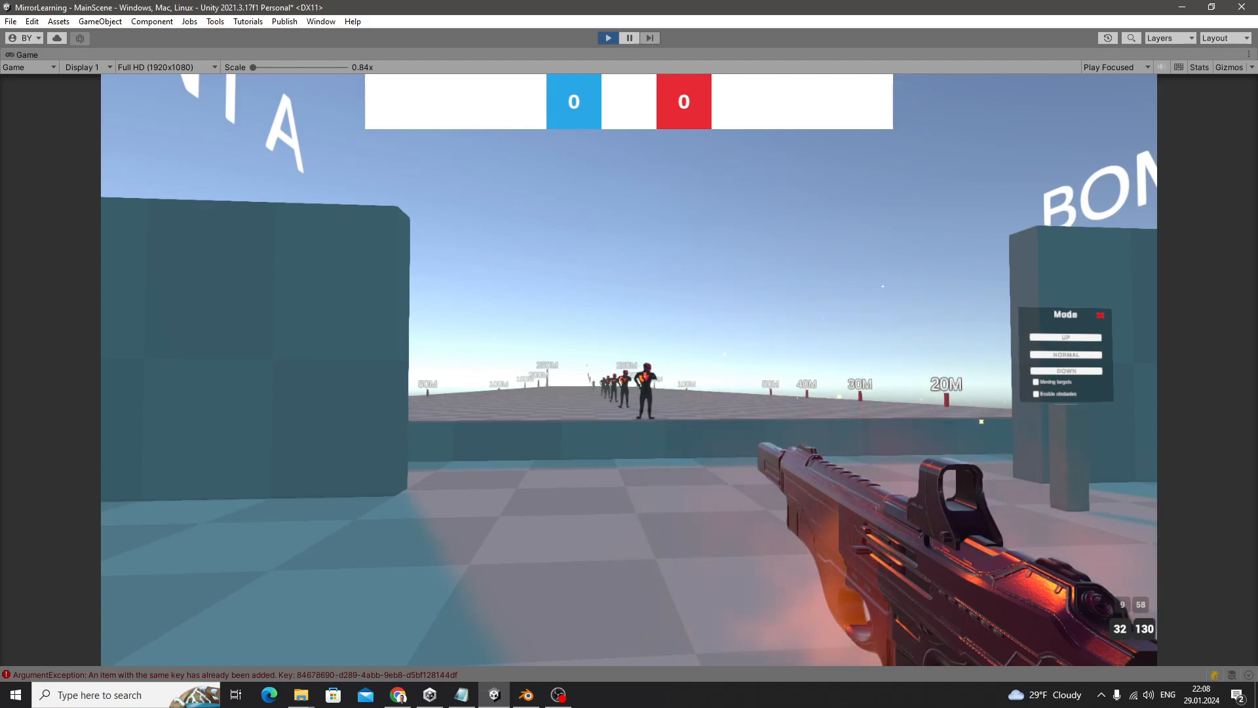
key(Escape)
click(607, 38)
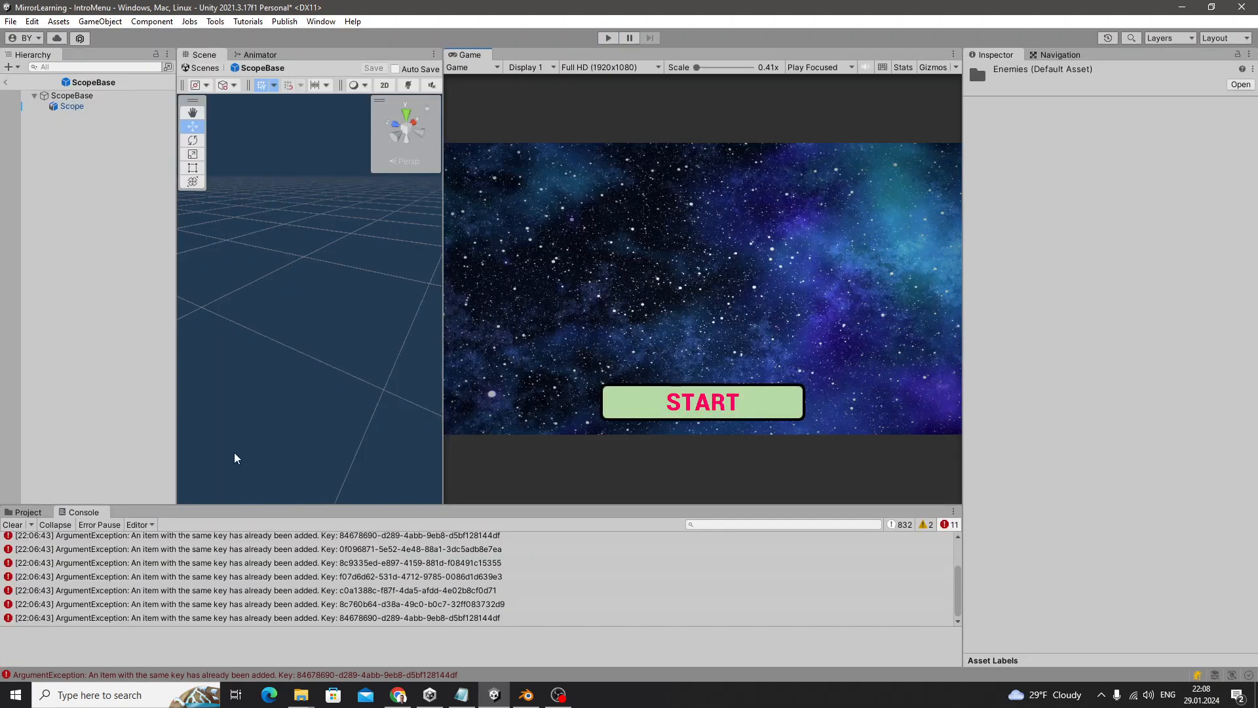
Open the Pistol and AutoPistol prefabs from the Weapons folder in turn and examine the Scope1X object mounted on the AutoPistol
click(28, 512)
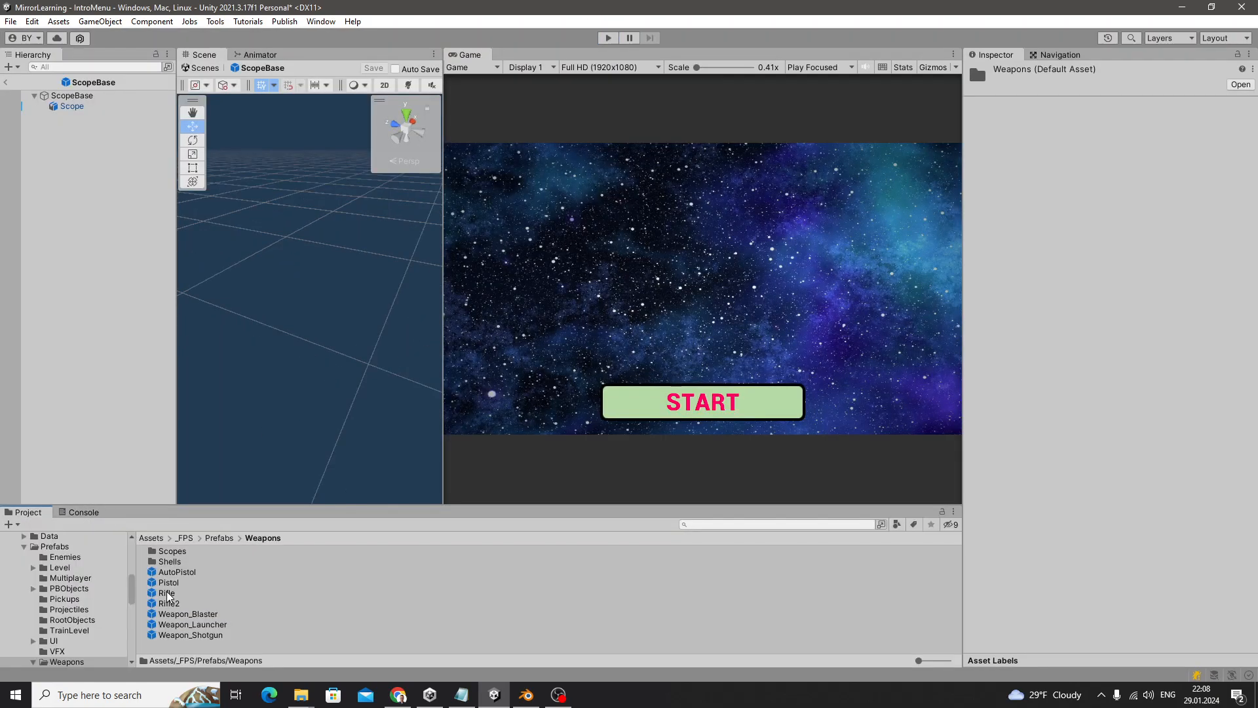
double_click(169, 583)
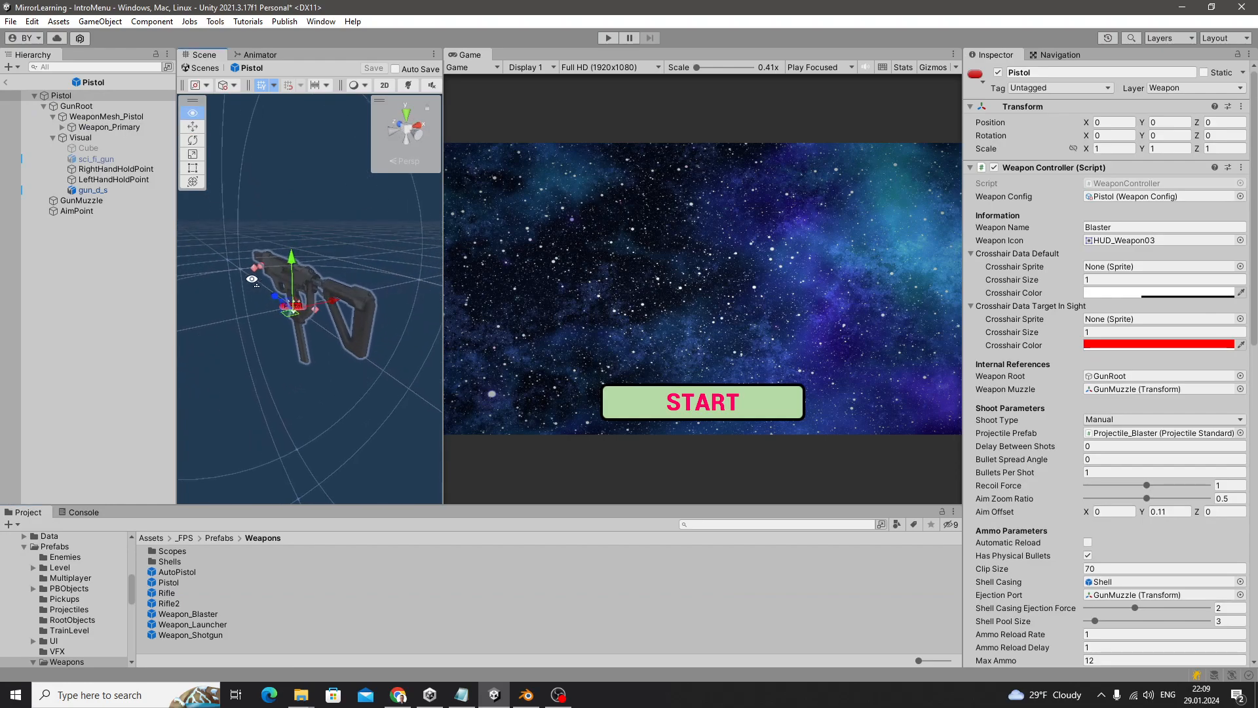
double_click(176, 573)
alt+drag(281, 354, 262, 326)
click(116, 199)
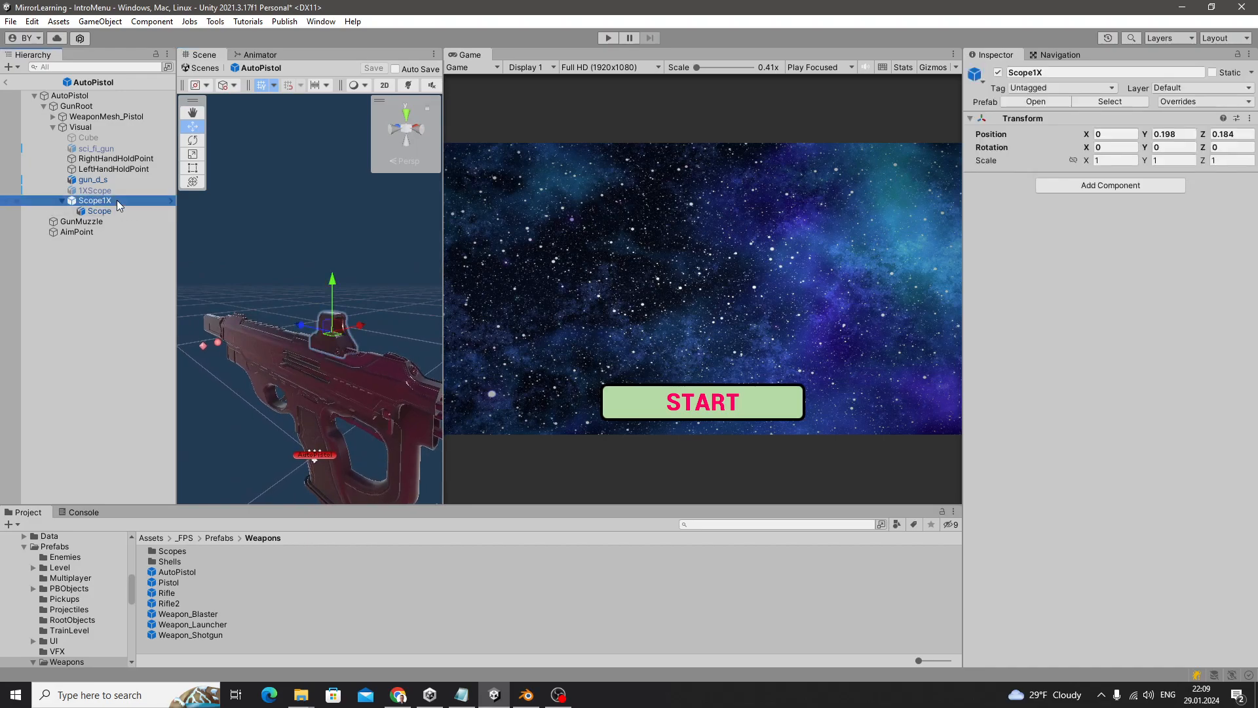
alt+drag(357, 273, 252, 308)
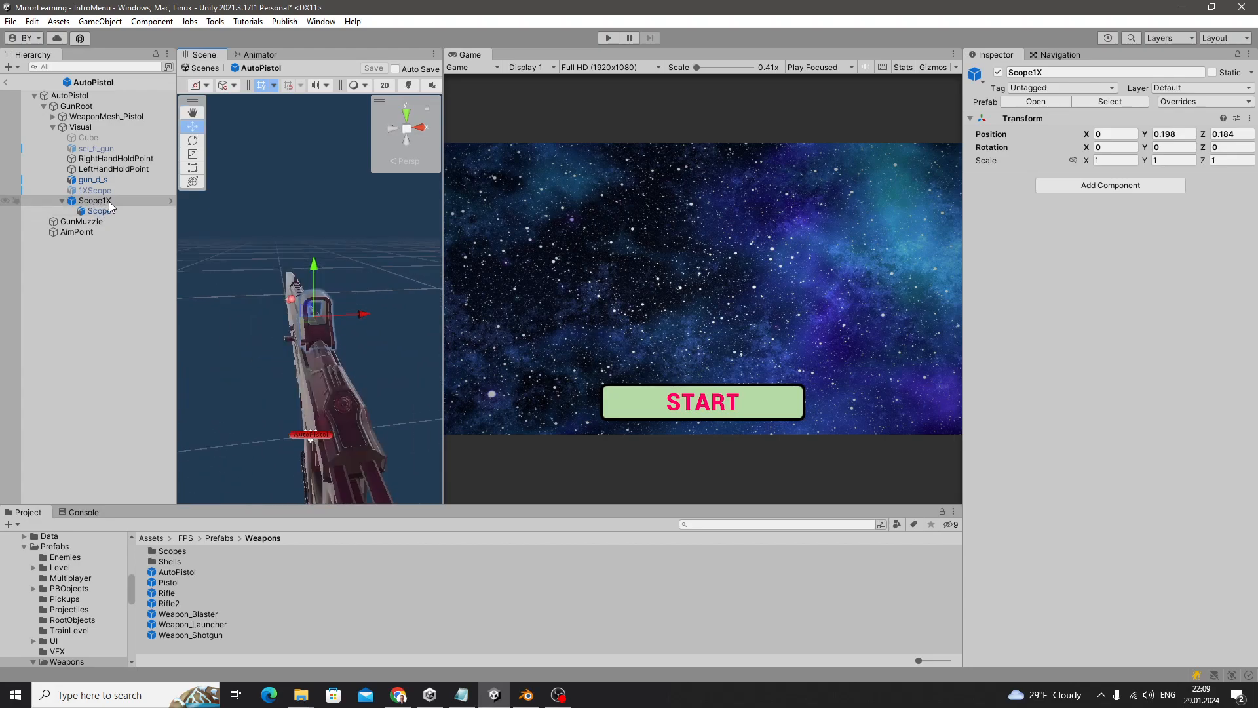
Rename the Scope1X object in the AutoPistol prefab to ScopeBase
click(120, 189)
click(118, 199)
key(F2)
text(S)
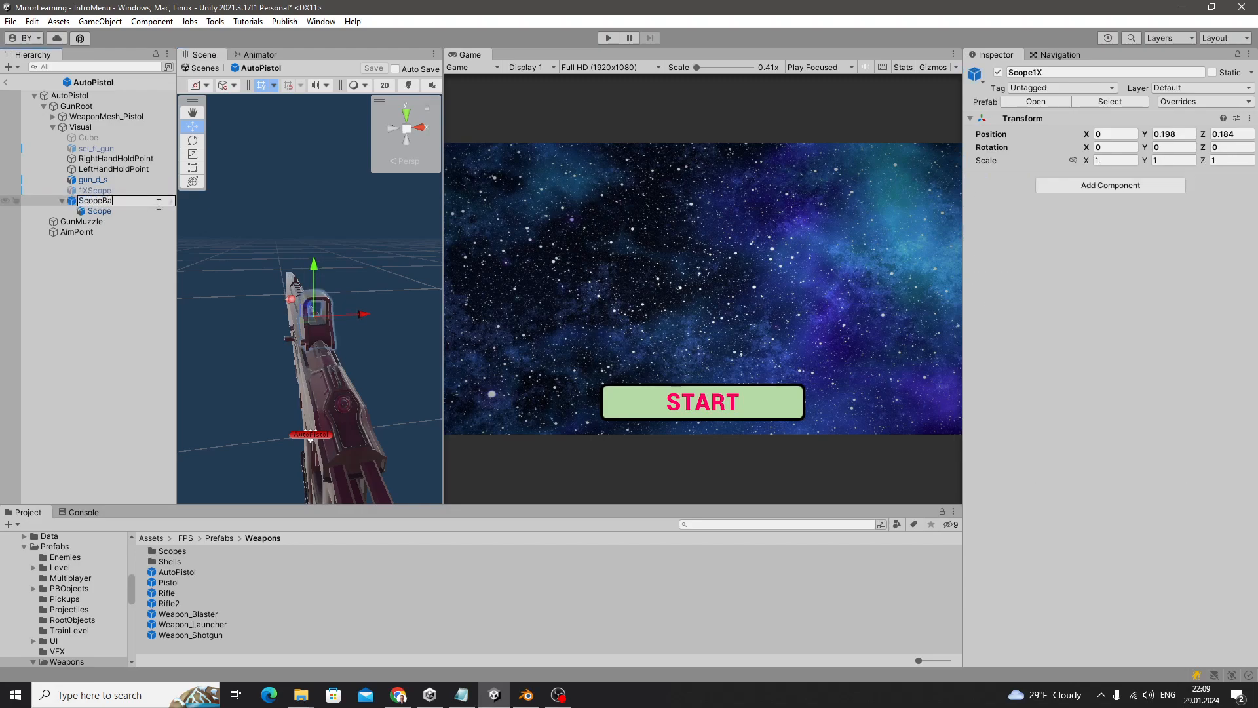
key(Return)
Open the ScopeBase prefab from the Scopes folder, saving the changes to AutoPistol
double_click(155, 551)
click(167, 551)
double_click(167, 554)
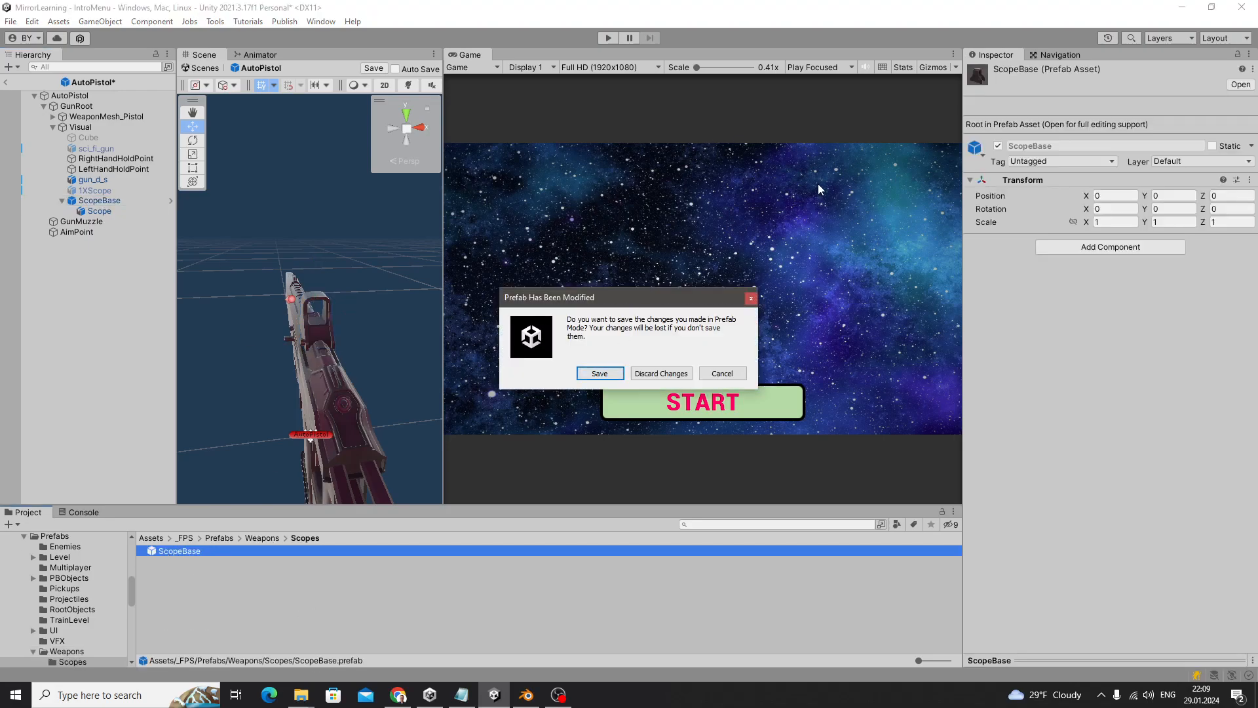
click(580, 374)
Select the Scope object inside the ScopeBase prefab and examine its model up close from behind
click(69, 106)
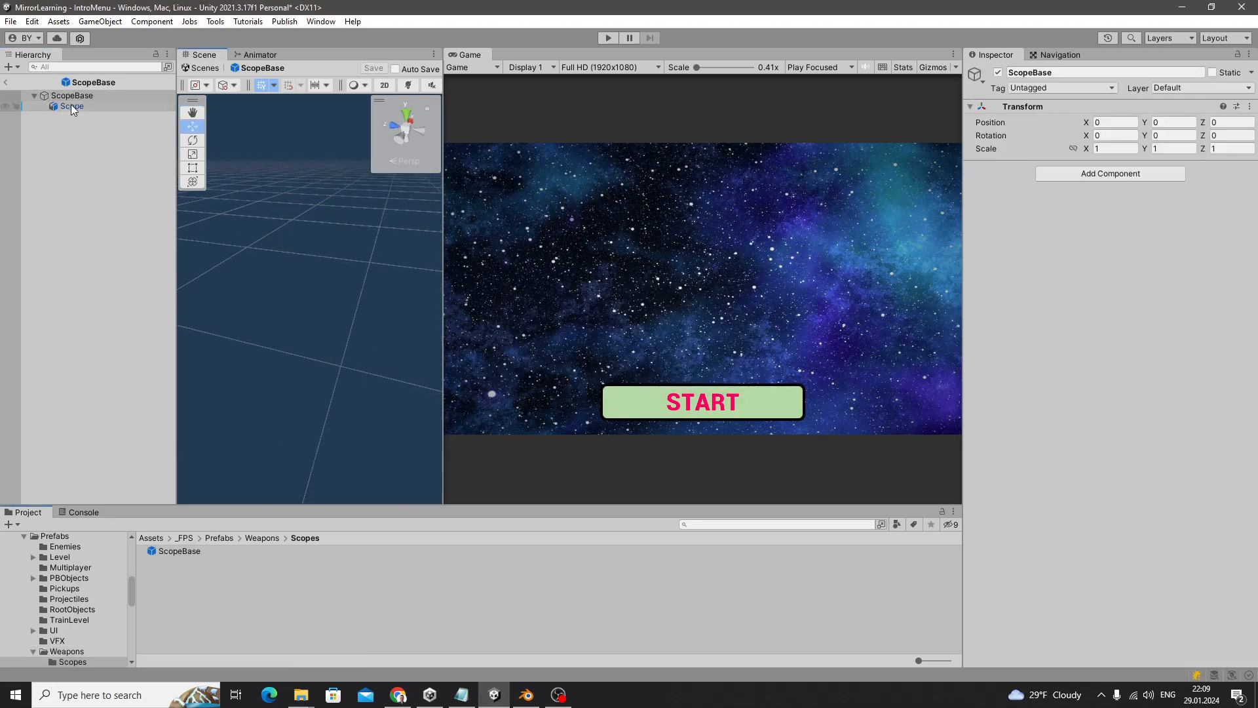
double_click(71, 108)
right_drag(278, 266, 334, 263)
key(s)
scroll(352, 278, down, 3)
scroll(326, 307, up, 8)
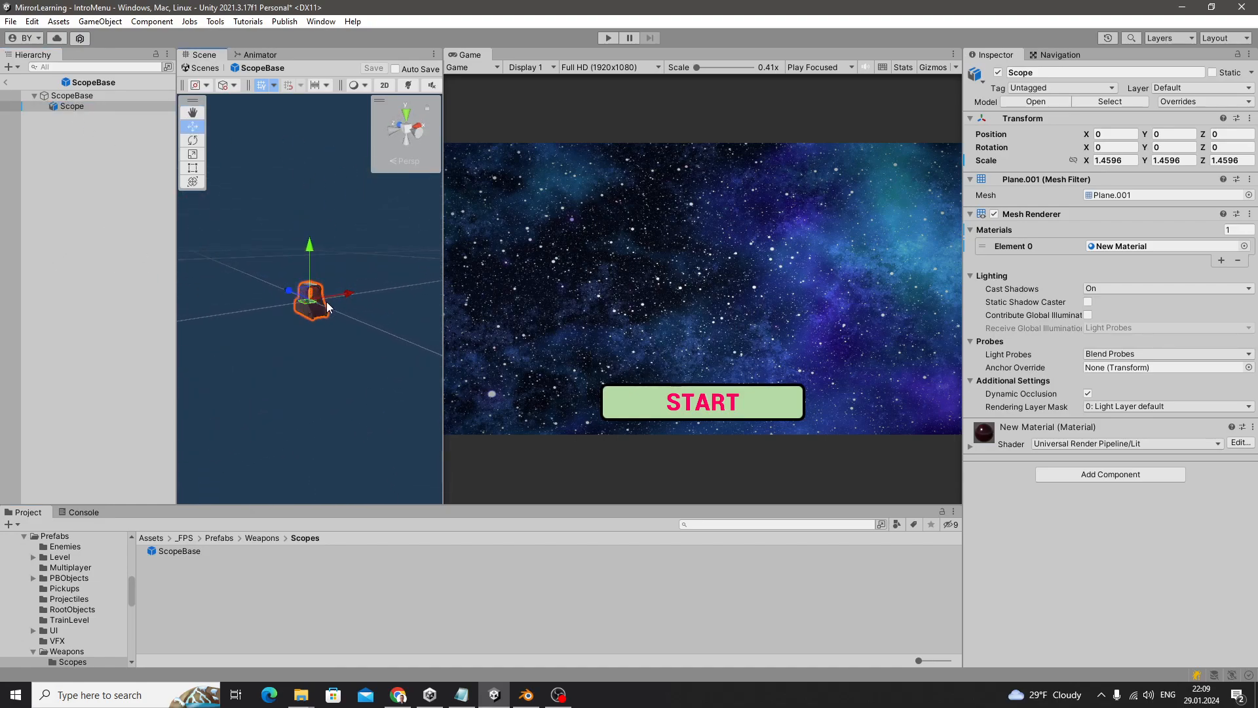
click(76, 106)
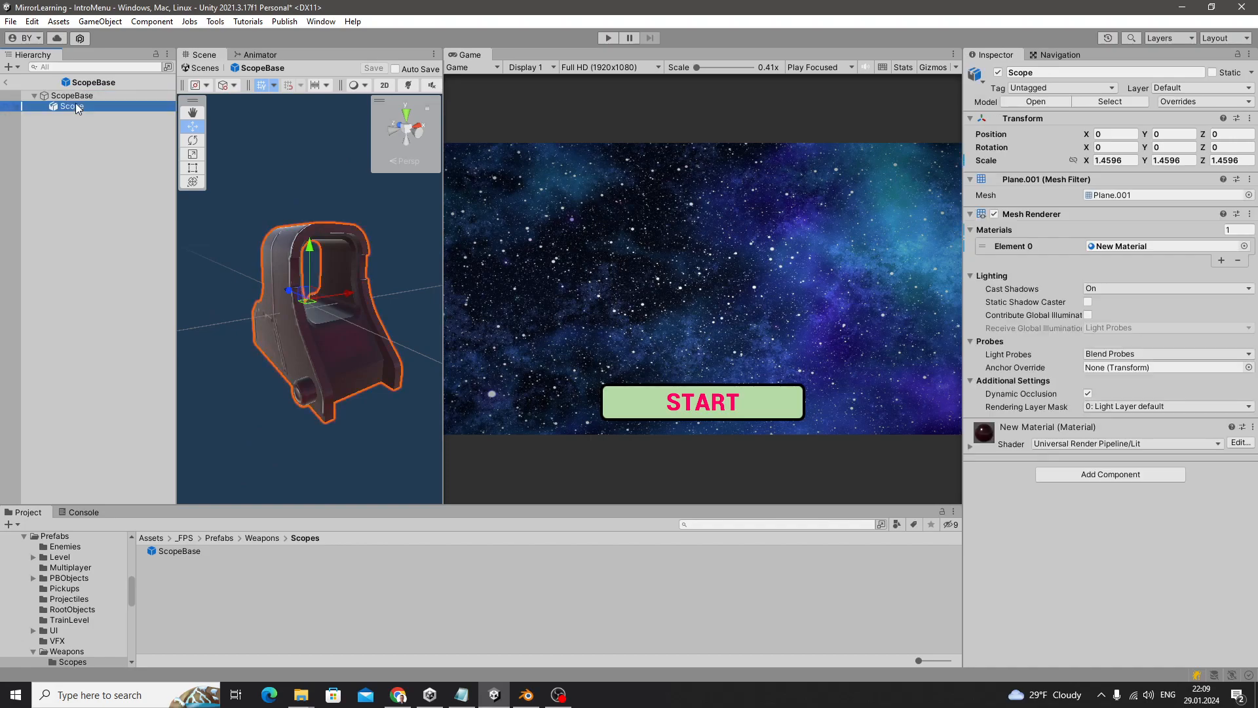
right_drag(272, 226, 281, 285)
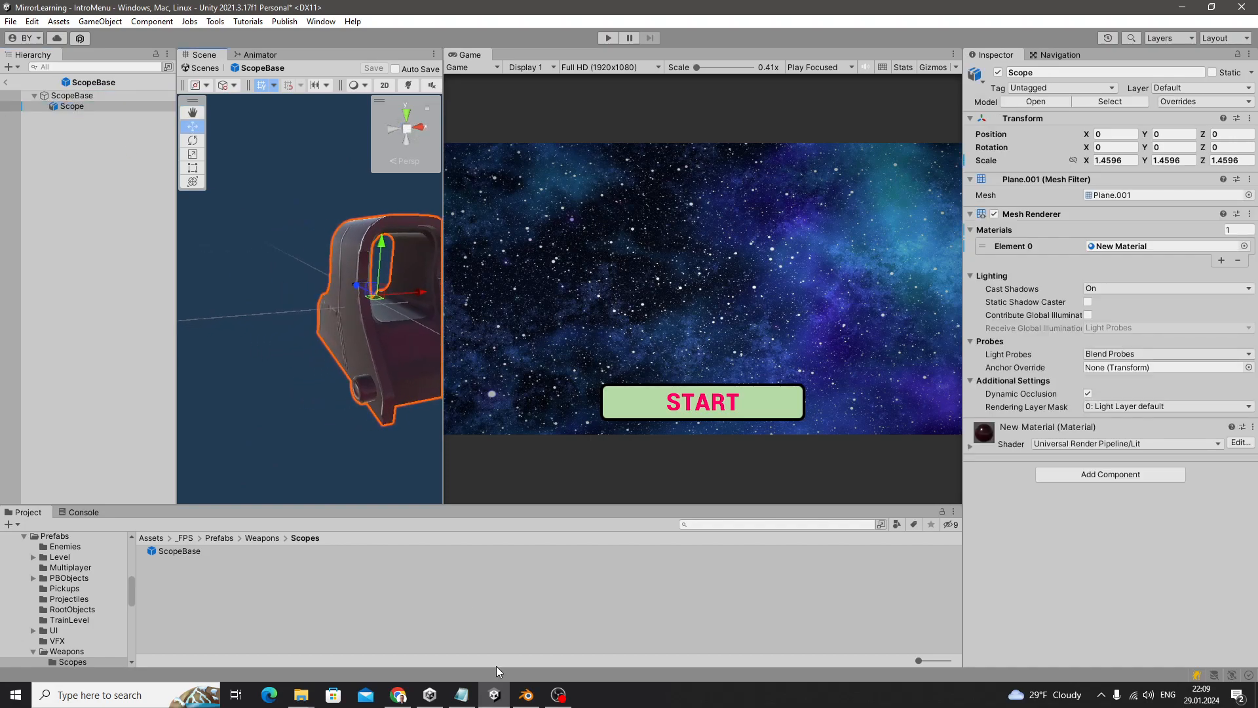
Switch to Blender and try duplicating the scope mesh as a separate object
click(522, 706)
right_click(474, 331)
key(shift+d)
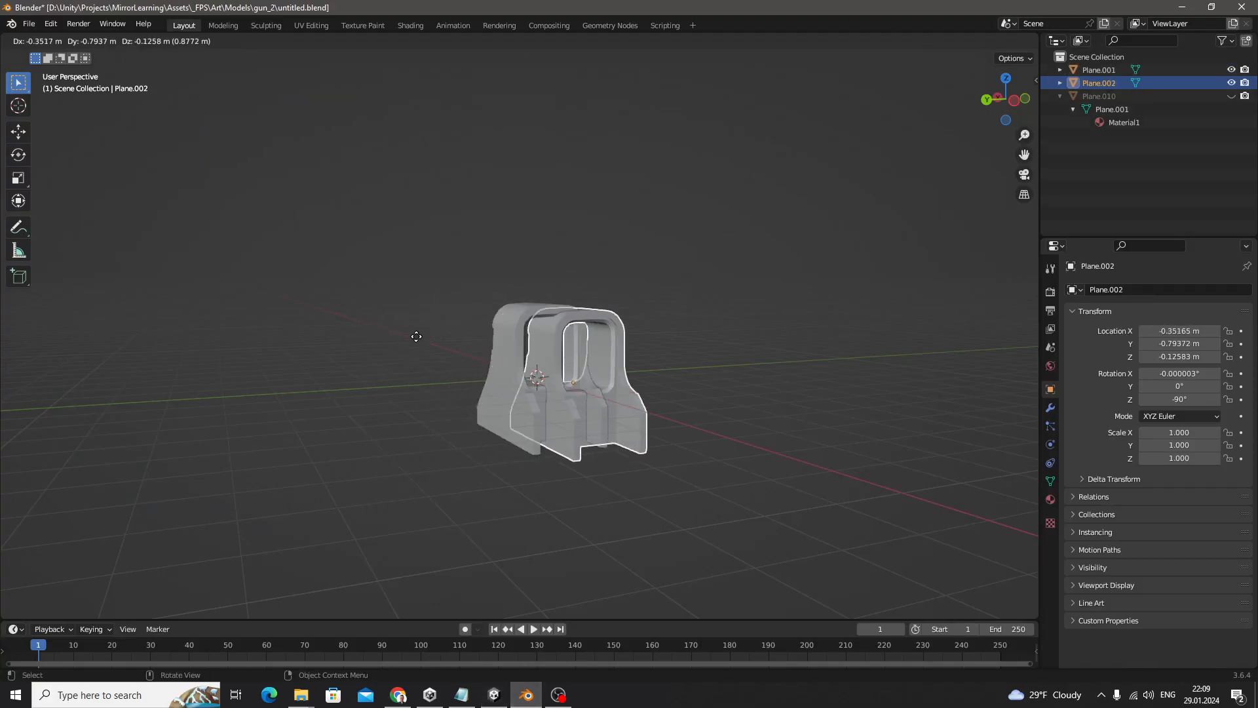
click(418, 336)
key(ctrl+z)
Examine the scope mesh together with the full gun model, and switch back to Unity
scroll(452, 328, down, 3)
middle_drag(452, 328, 498, 276)
key(ctrl+z)
click(1232, 69)
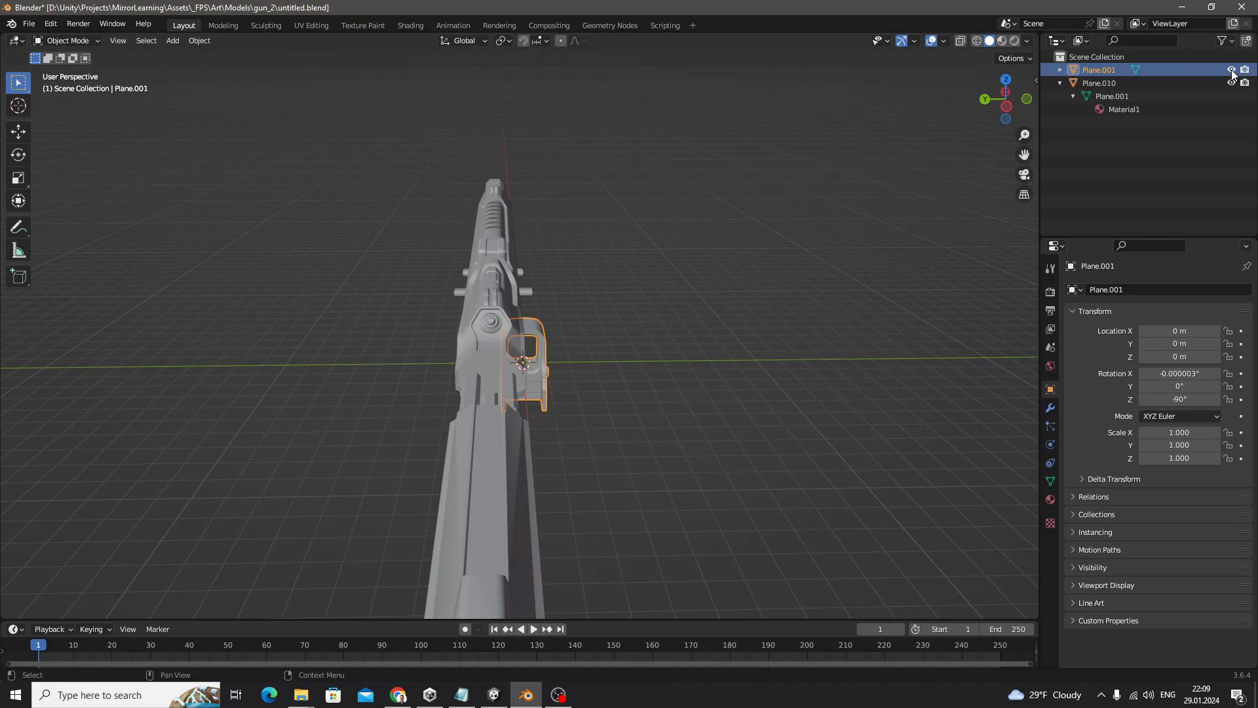
key(alt+Tab)
Add a Camera as a child of the ScopeBase root object
middle_drag(340, 285, 310, 296)
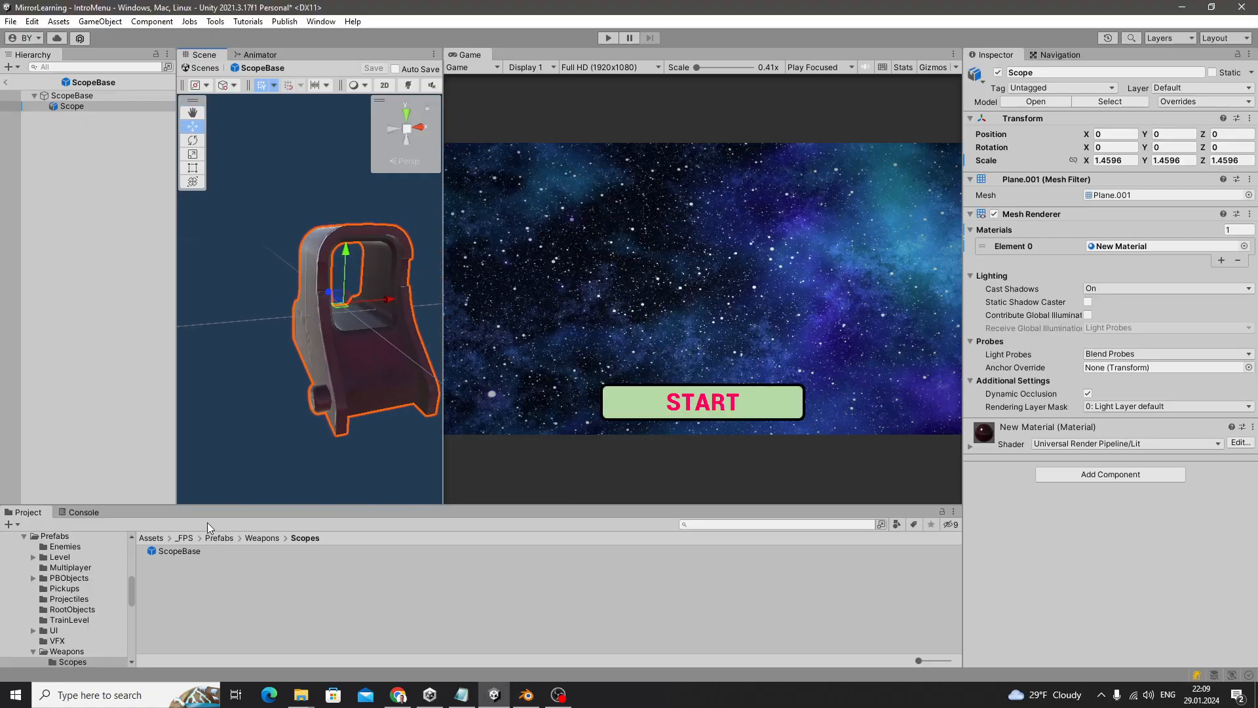
click(65, 96)
right_click(65, 96)
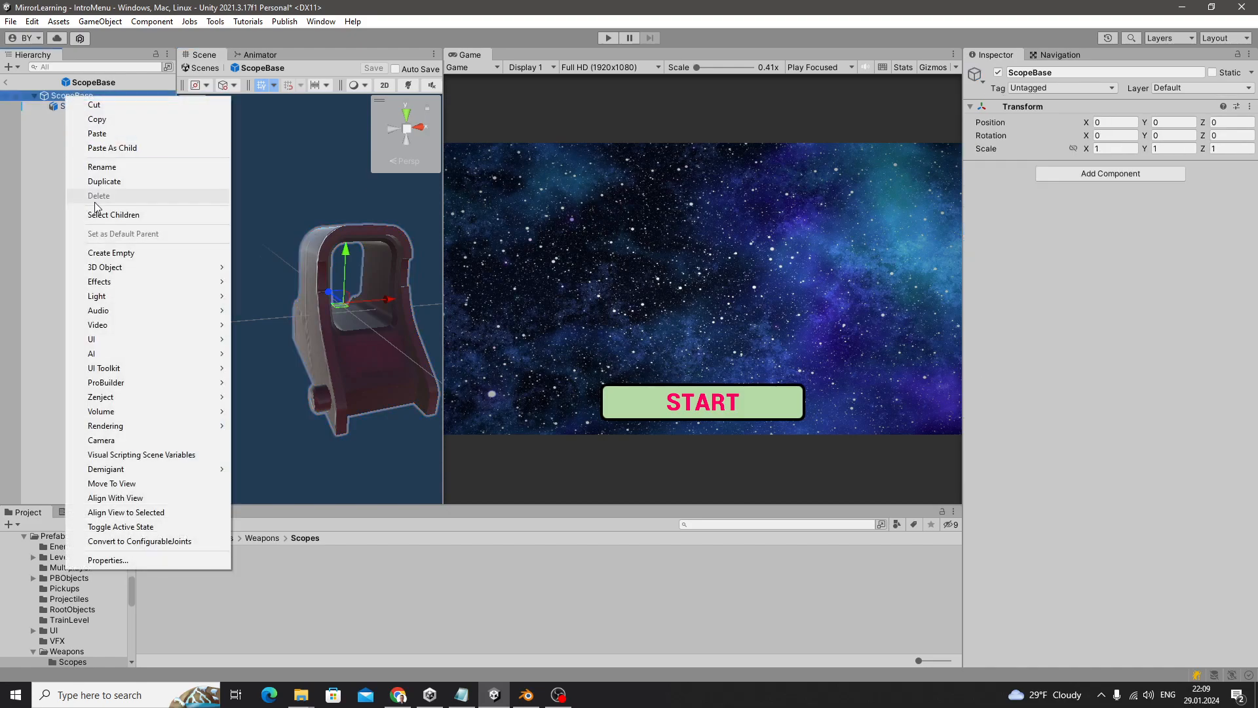
mouse_move(143, 339)
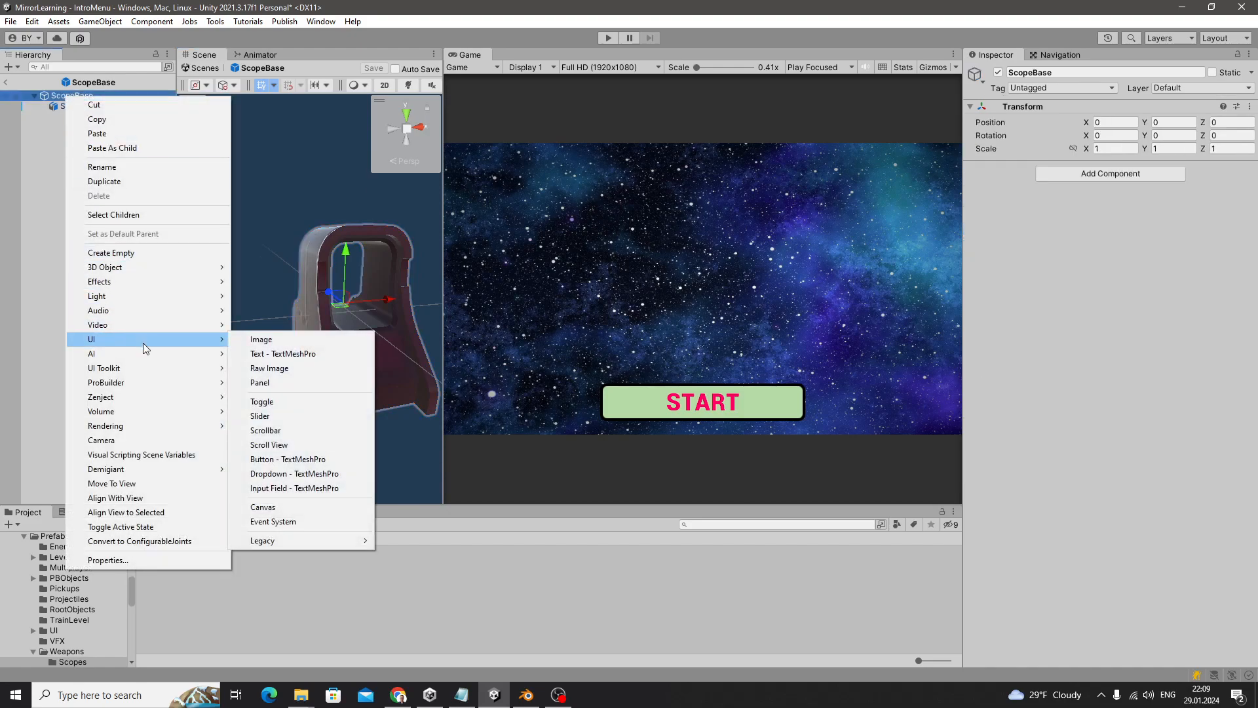
click(124, 440)
click(80, 165)
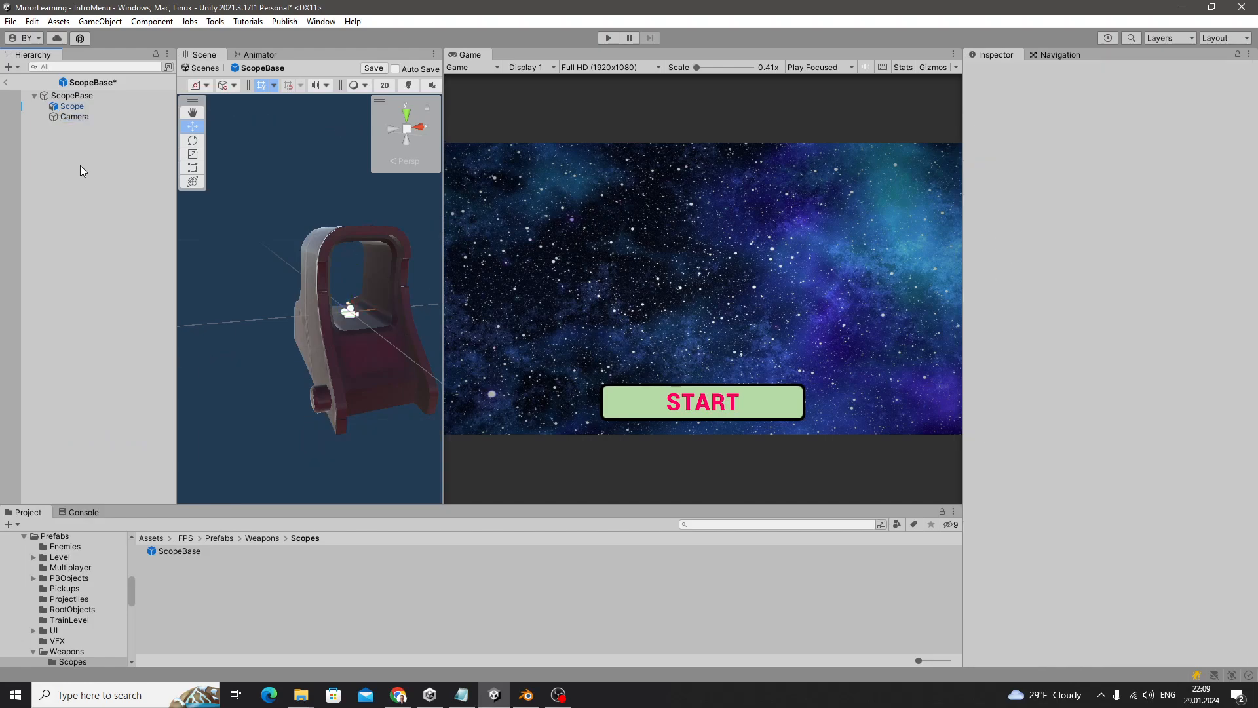
Nest the Camera under the Scope object in the hierarchy, keeping its name
right_click(73, 154)
click(64, 124)
drag(63, 122, 80, 106)
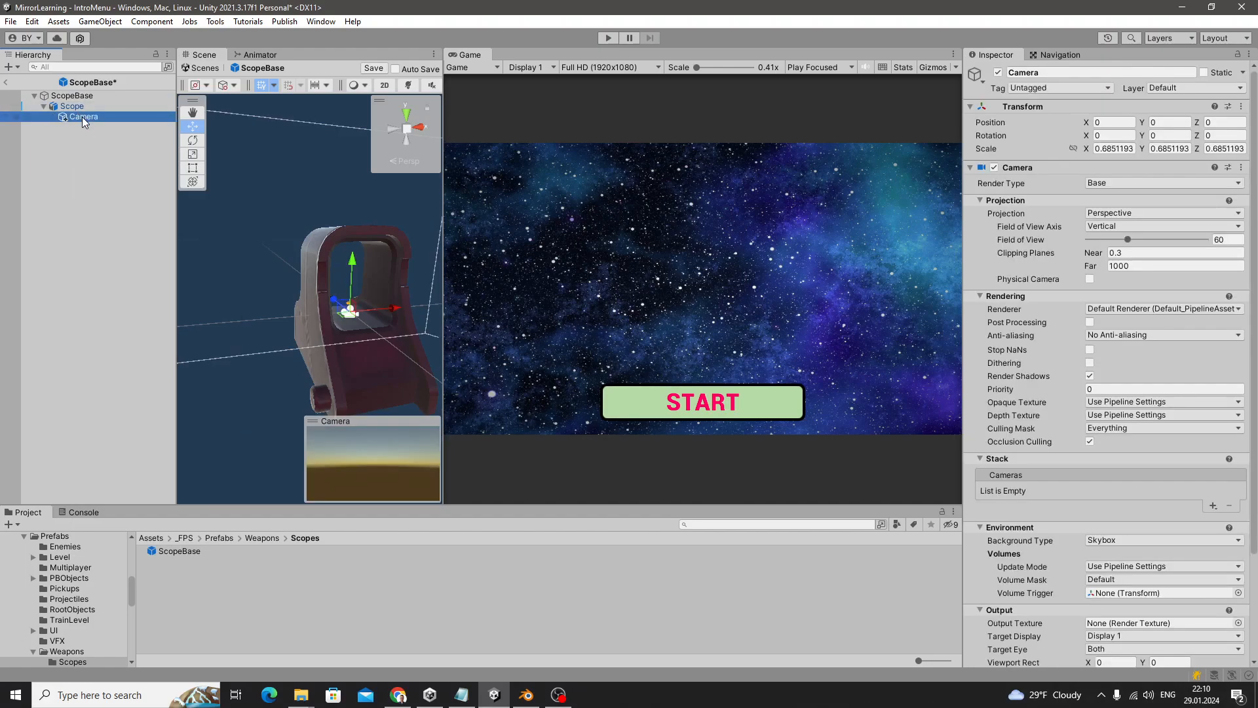
key(F2)
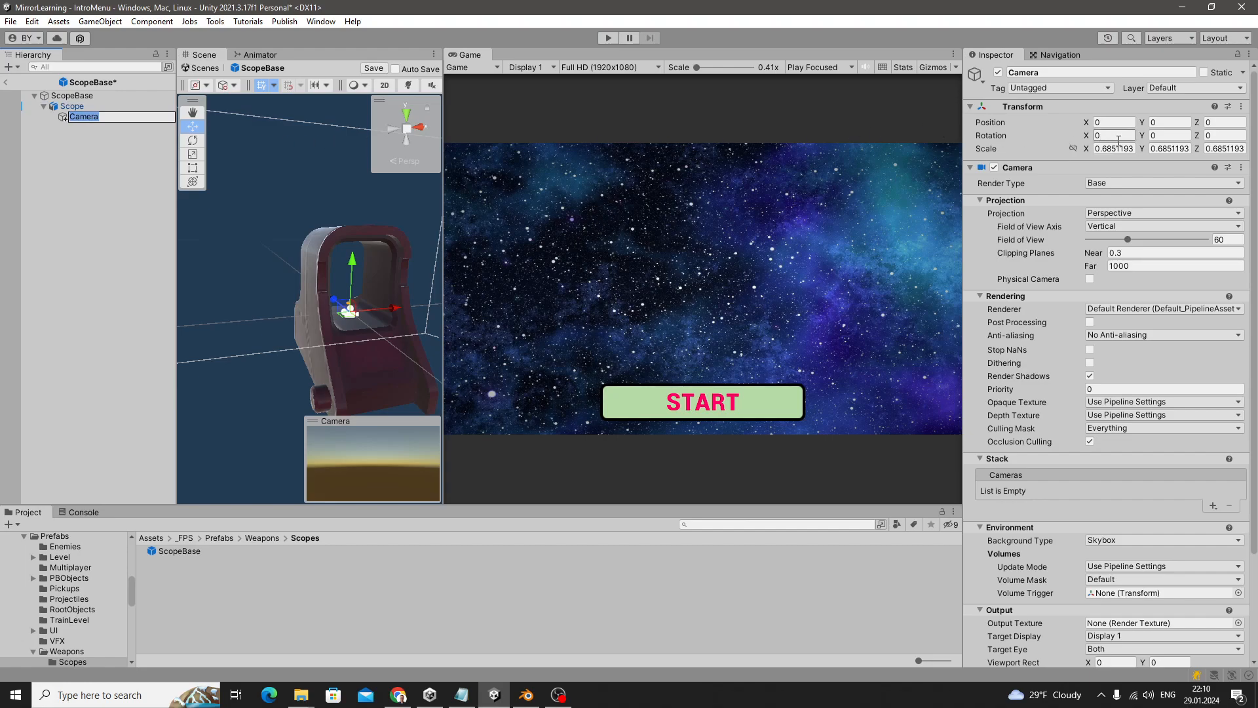
key(s)
Set the scope Camera's near clipping plane to 0.1
right_drag(315, 265, 355, 299)
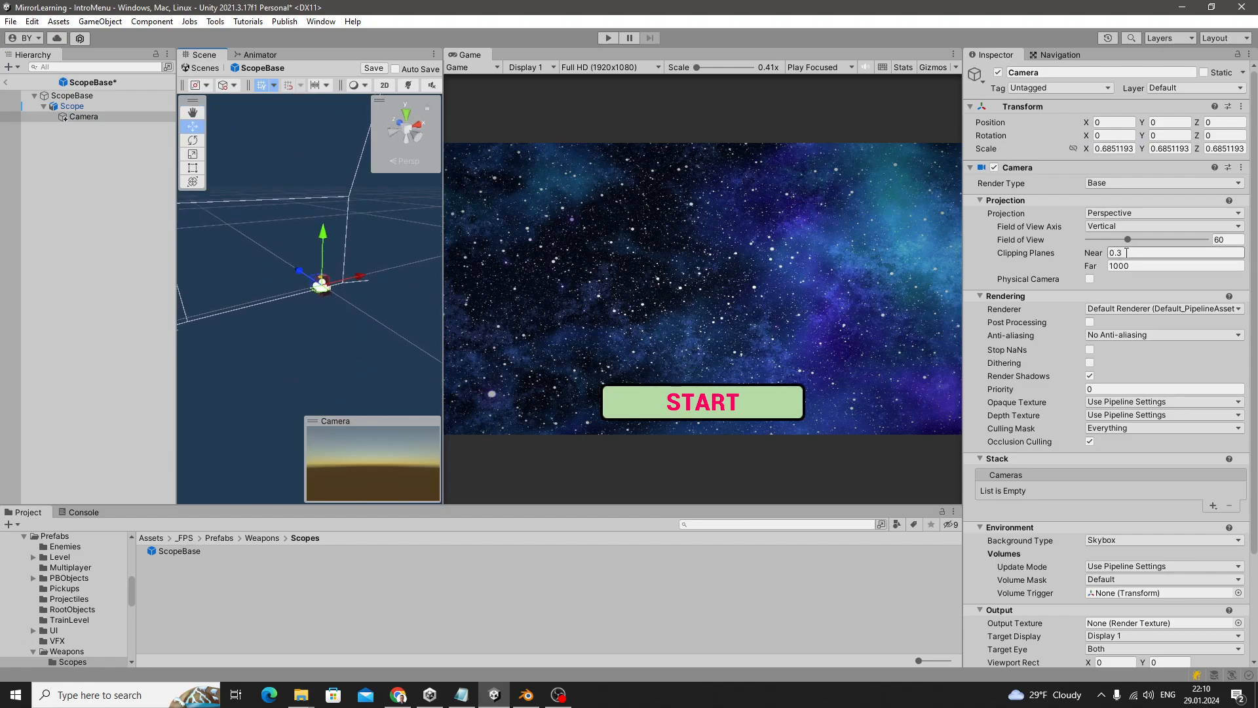
drag(1129, 253, 1119, 255)
text(1)
mouse_move(315, 281)
right_down()
mouse_move(483, 297)
mouse_move(331, 298)
right_up()
key(a)
key(d)
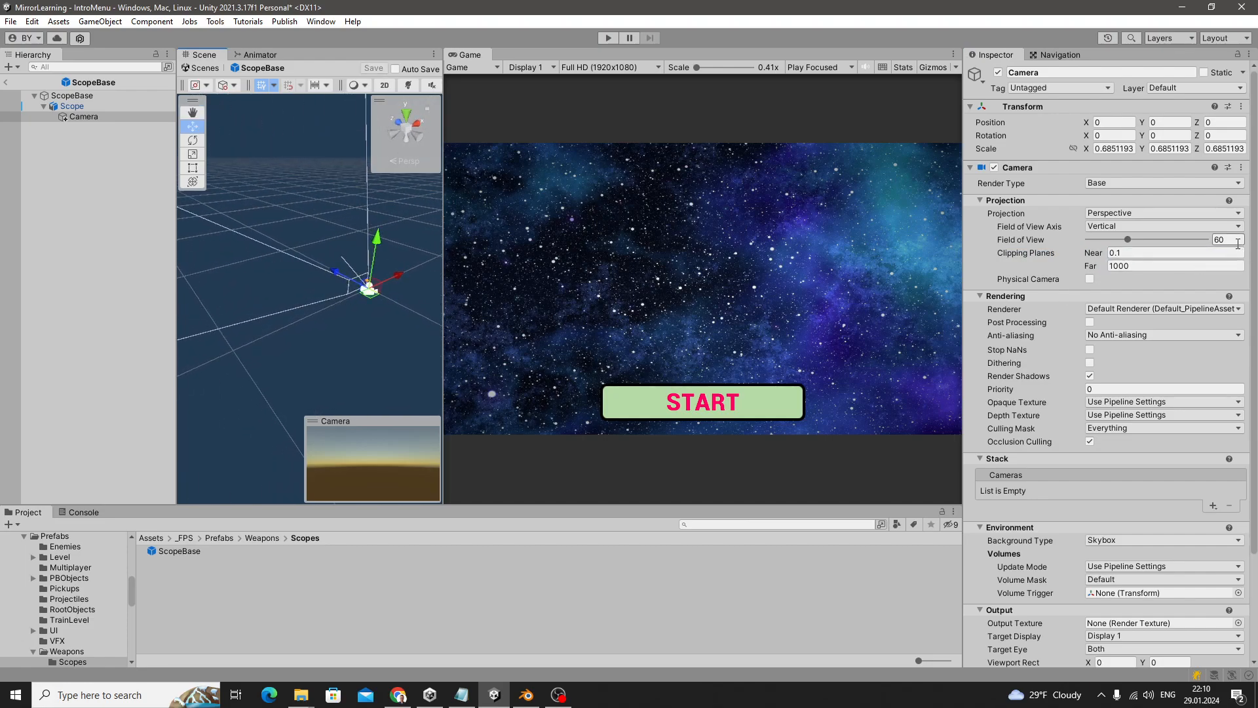
Set the scope Camera's field of view to 30 and save the ScopeBase prefab
text(30)
right_drag(342, 276, 308, 193)
key(ctrl+s)
Add a UI Canvas to the ScopeBase prefab and set its render mode to World Space
click(43, 107)
right_click(70, 165)
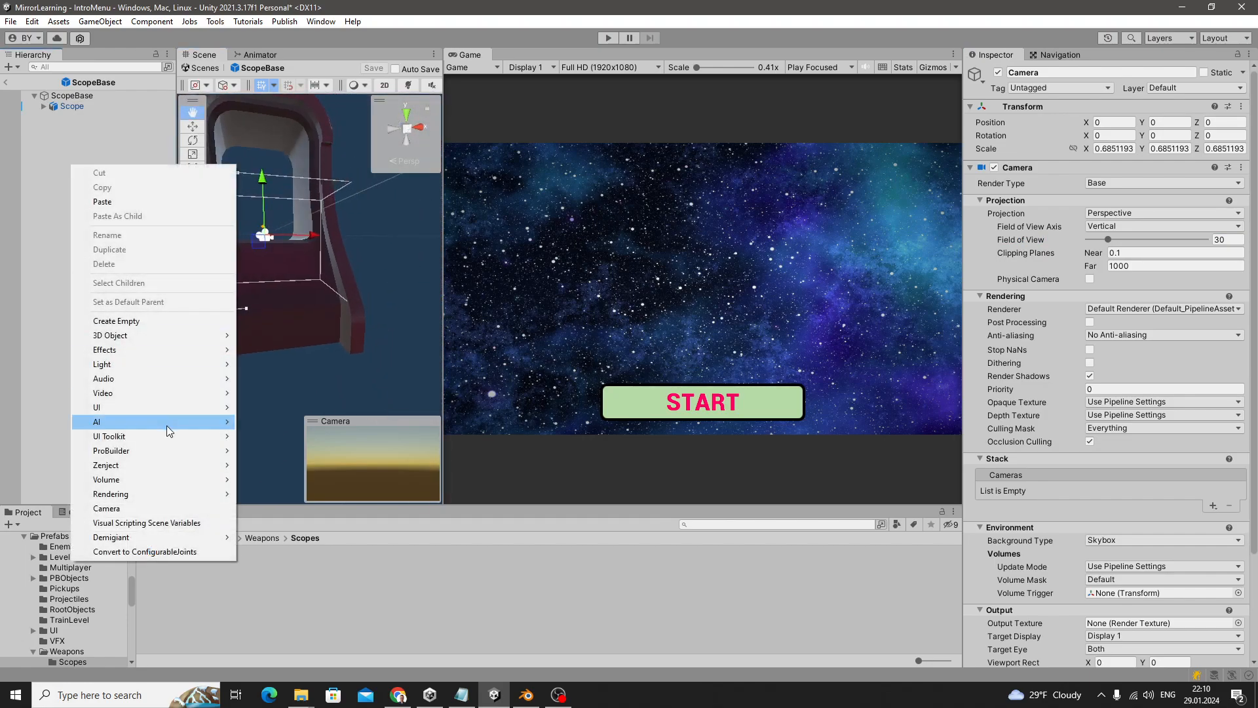
mouse_move(183, 402)
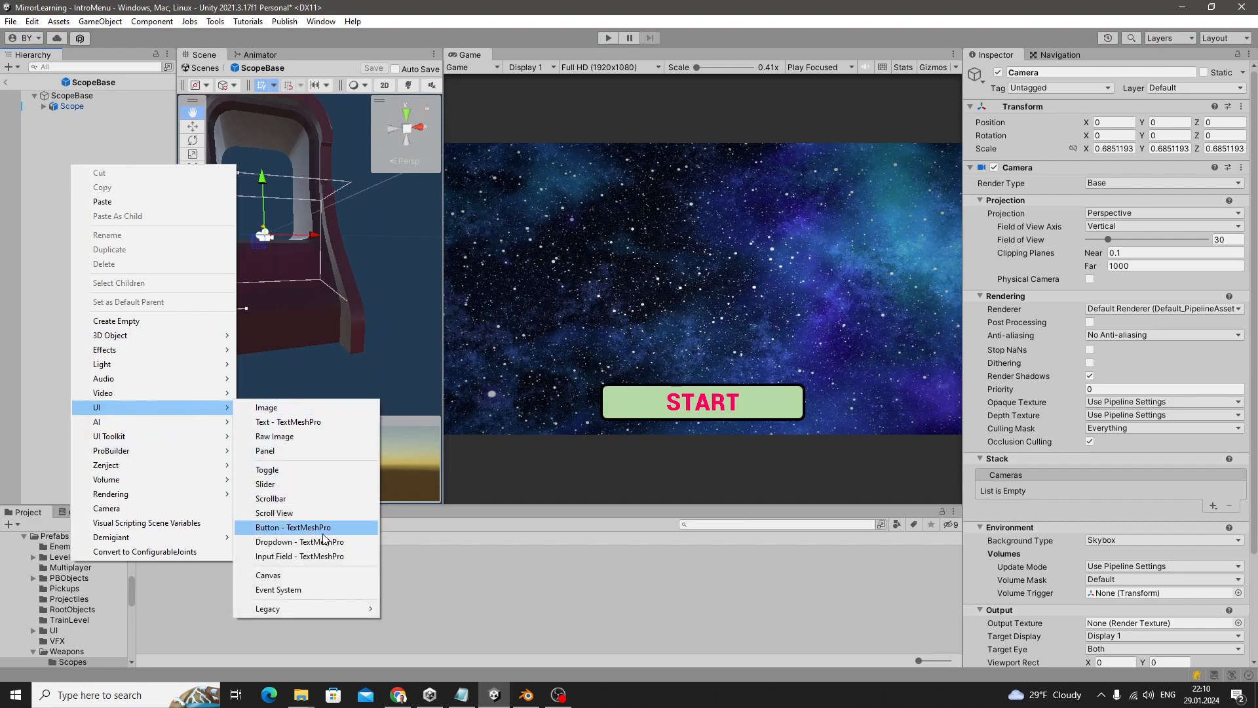
click(313, 576)
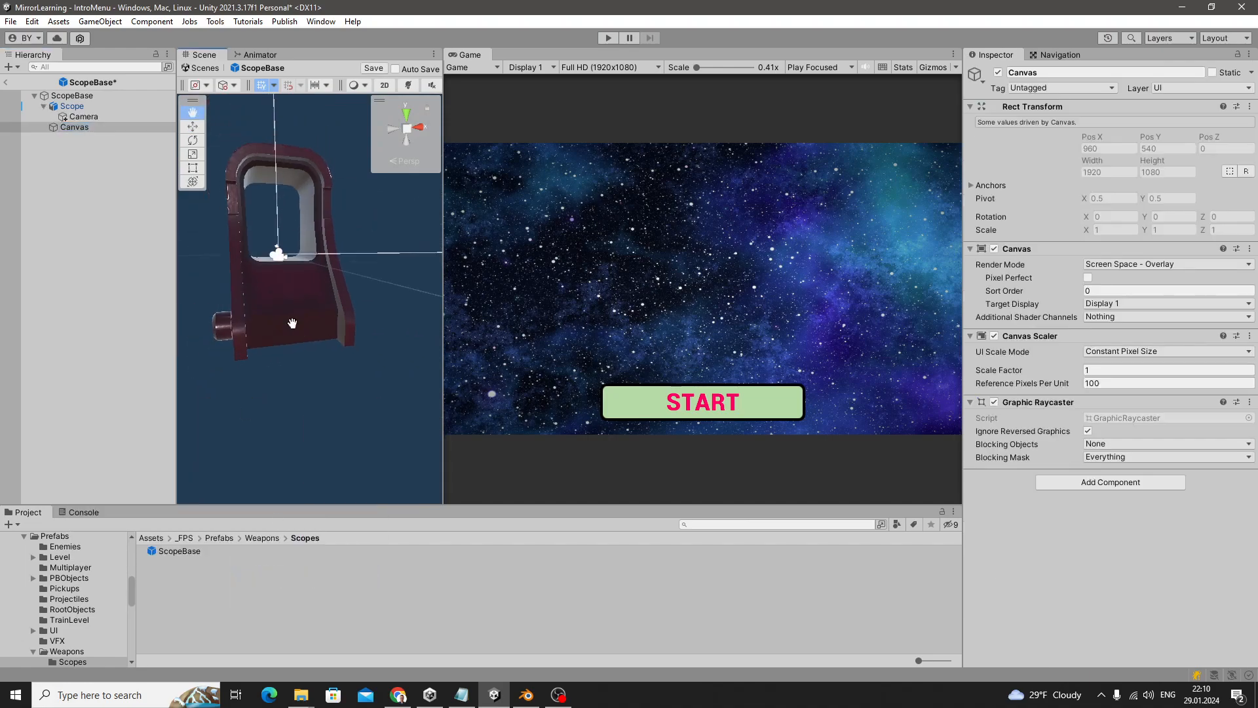
click(1131, 263)
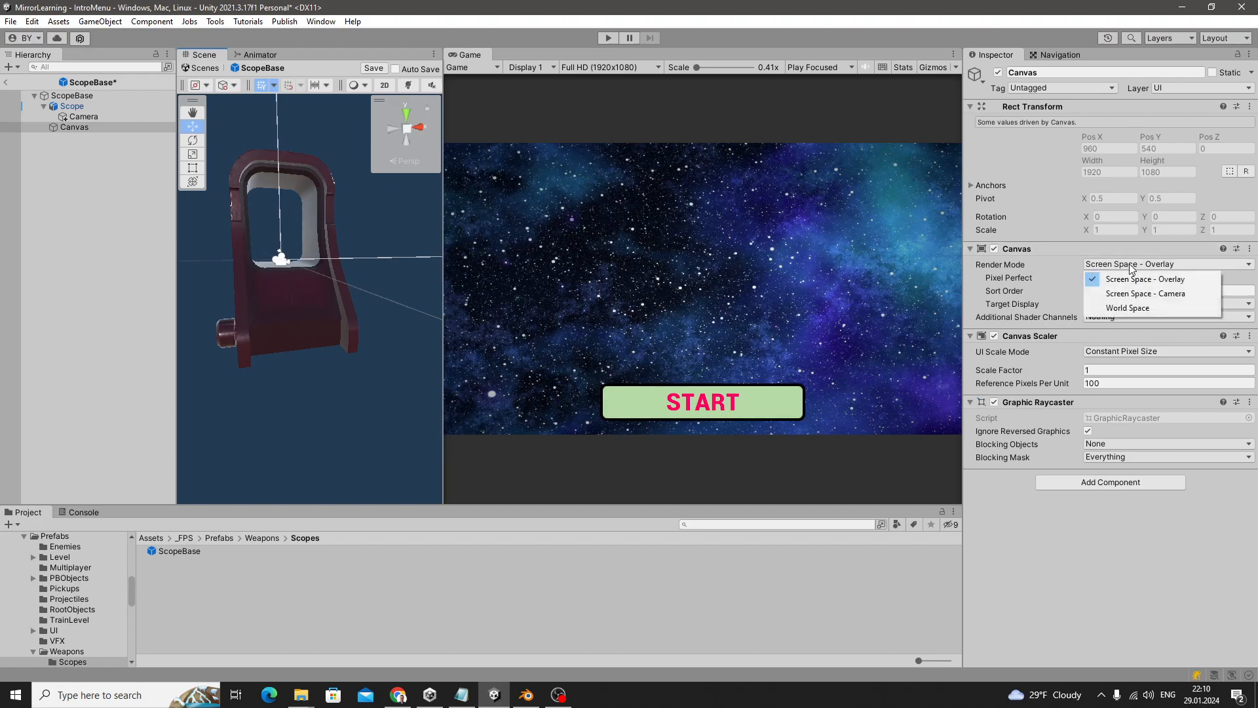
click(1132, 309)
Set the Canvas's X and Y position to 0 and its width and height to 100
click(1110, 135)
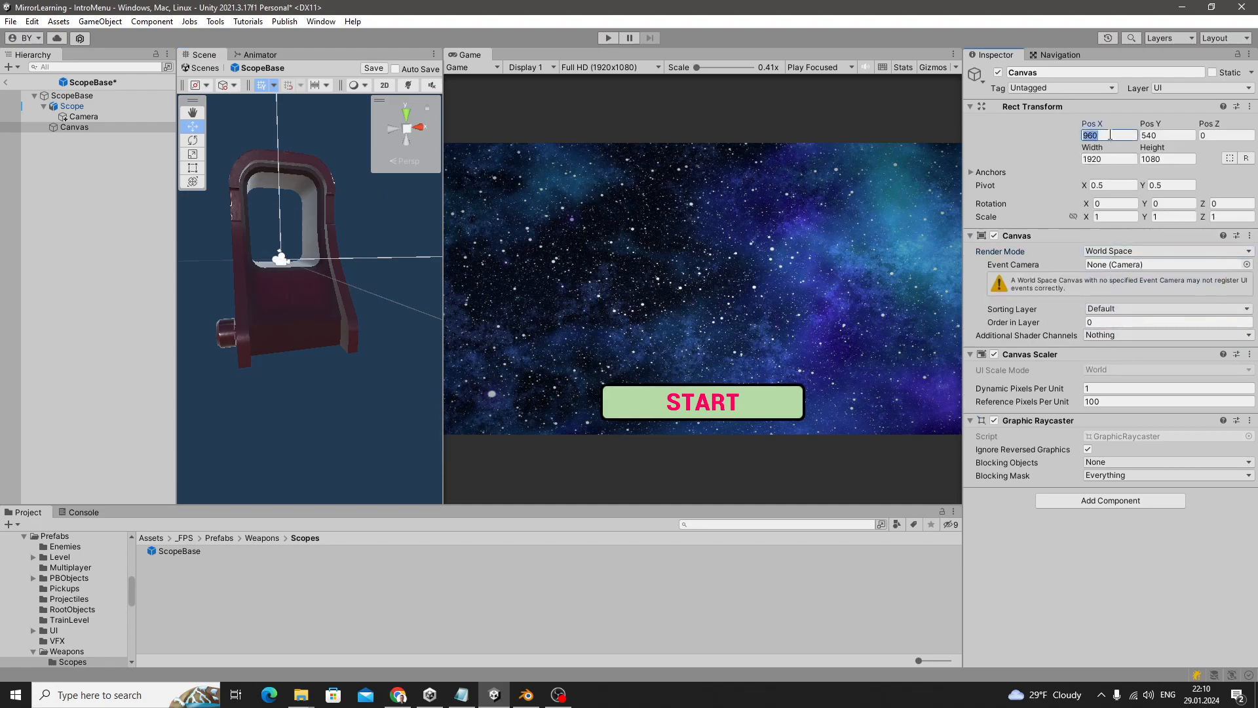
text(0)
click(1171, 135)
text(0)
click(1116, 158)
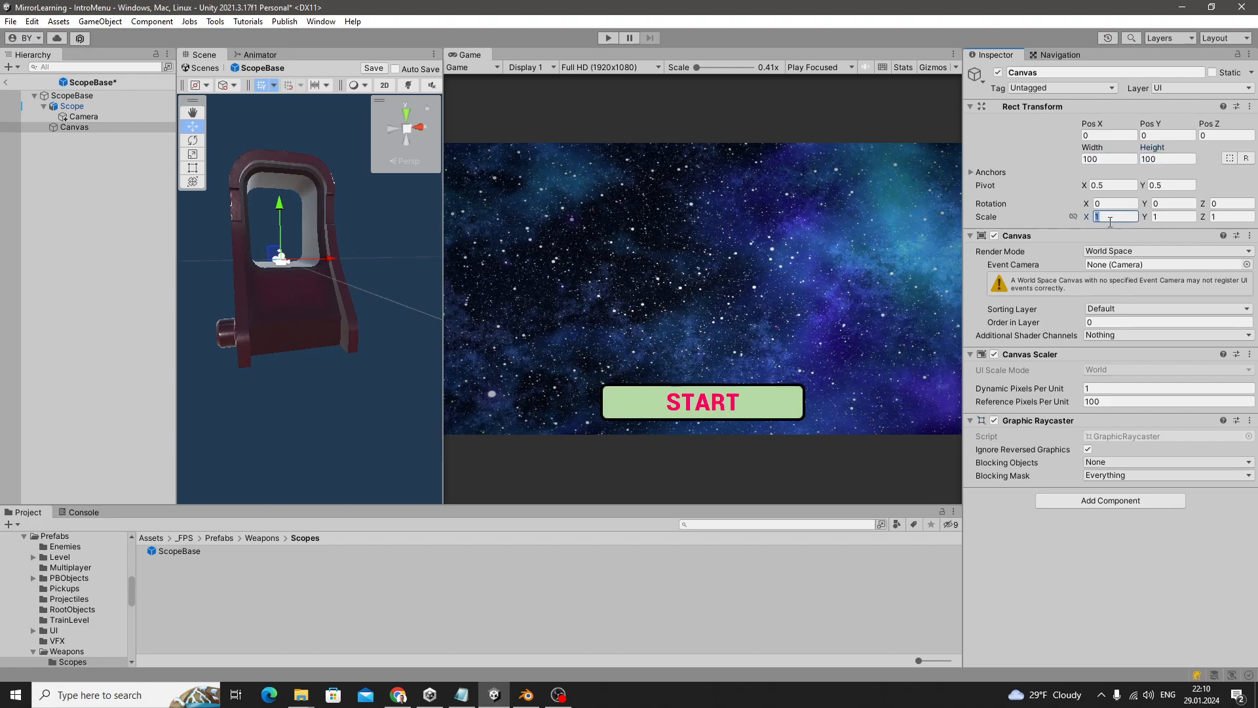
Scale the Canvas to 0.001 on the X, Y and Z axes
text(0)
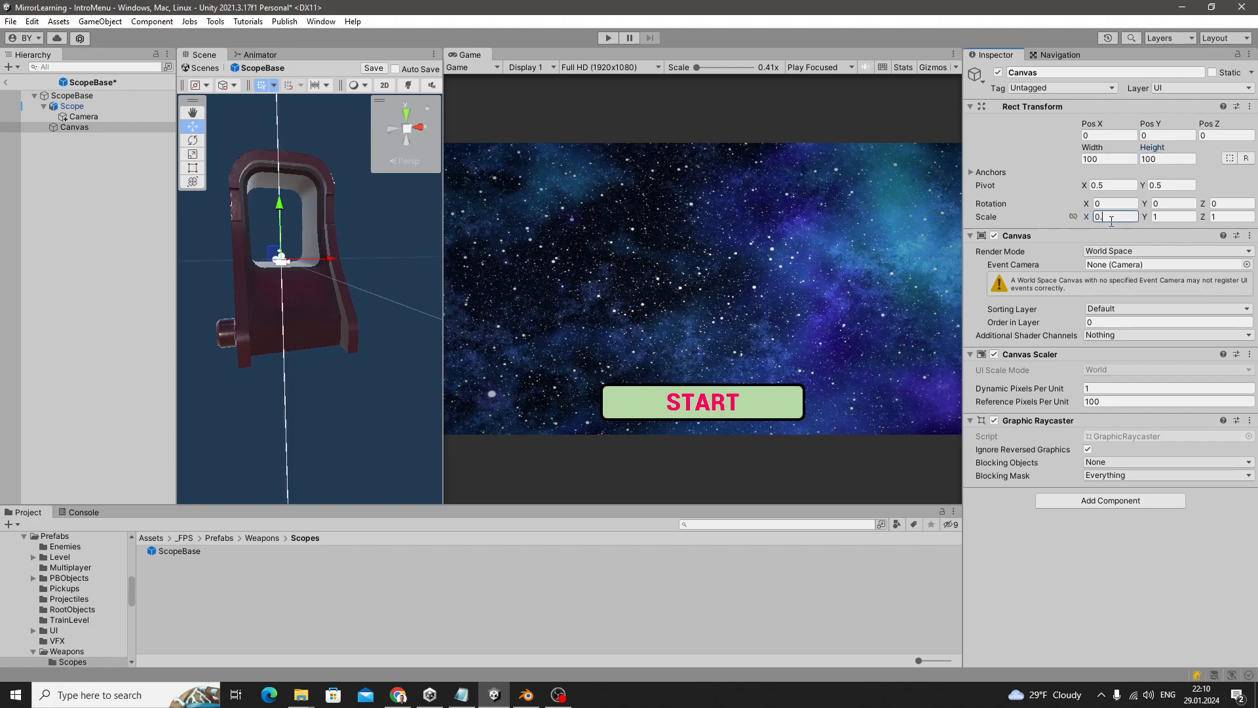
text(.01)
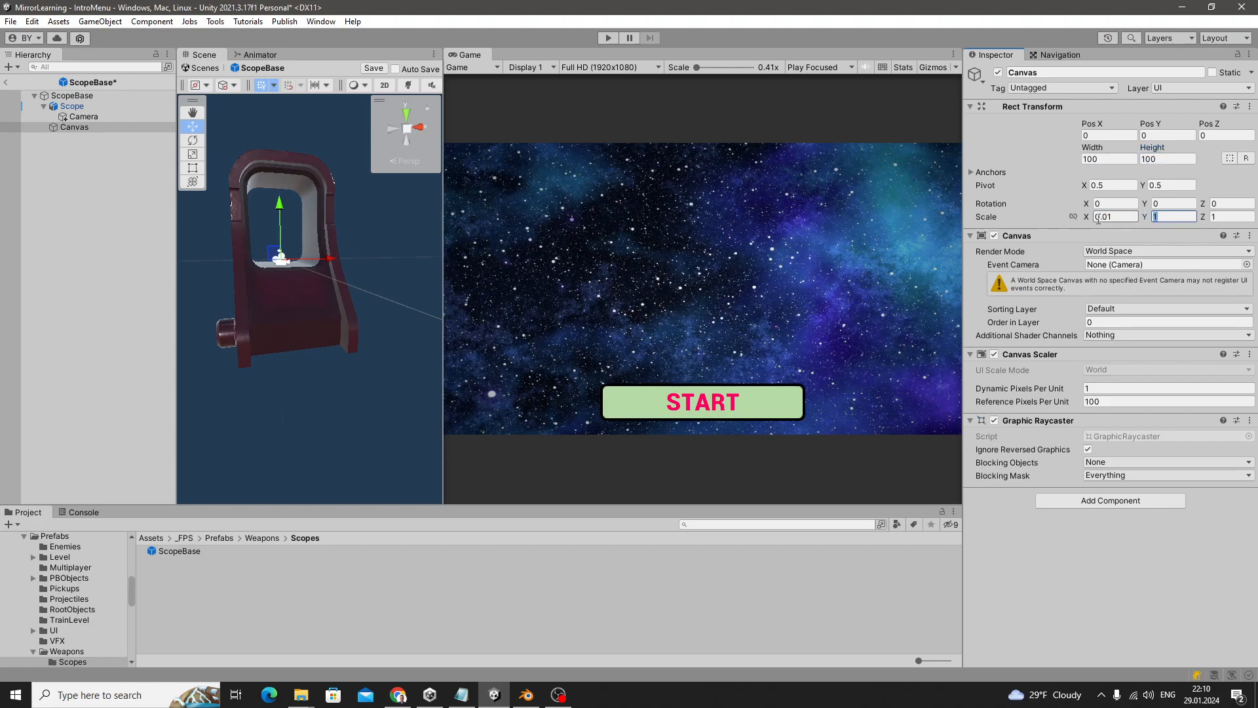
text(01)
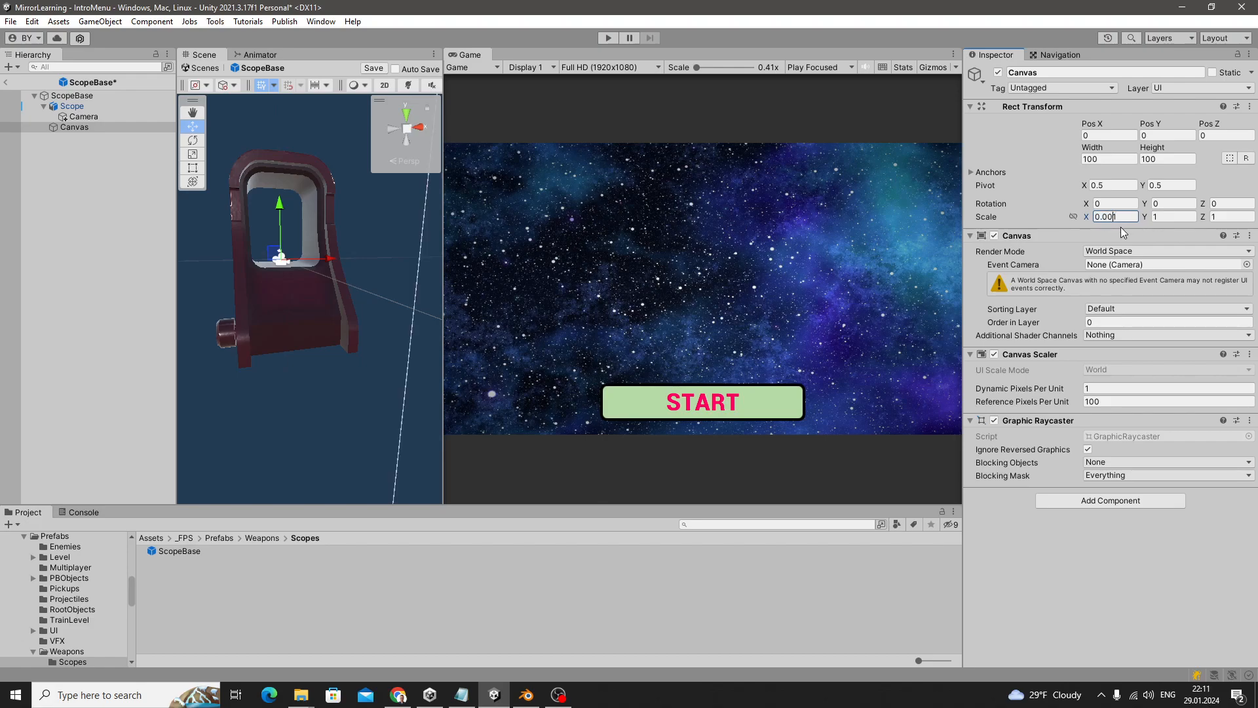
text(0.001)
Add a Raw Image as a child of the Canvas and stretch its anchors and position to fill the Canvas
middle_drag(284, 229, 353, 275)
right_click(64, 128)
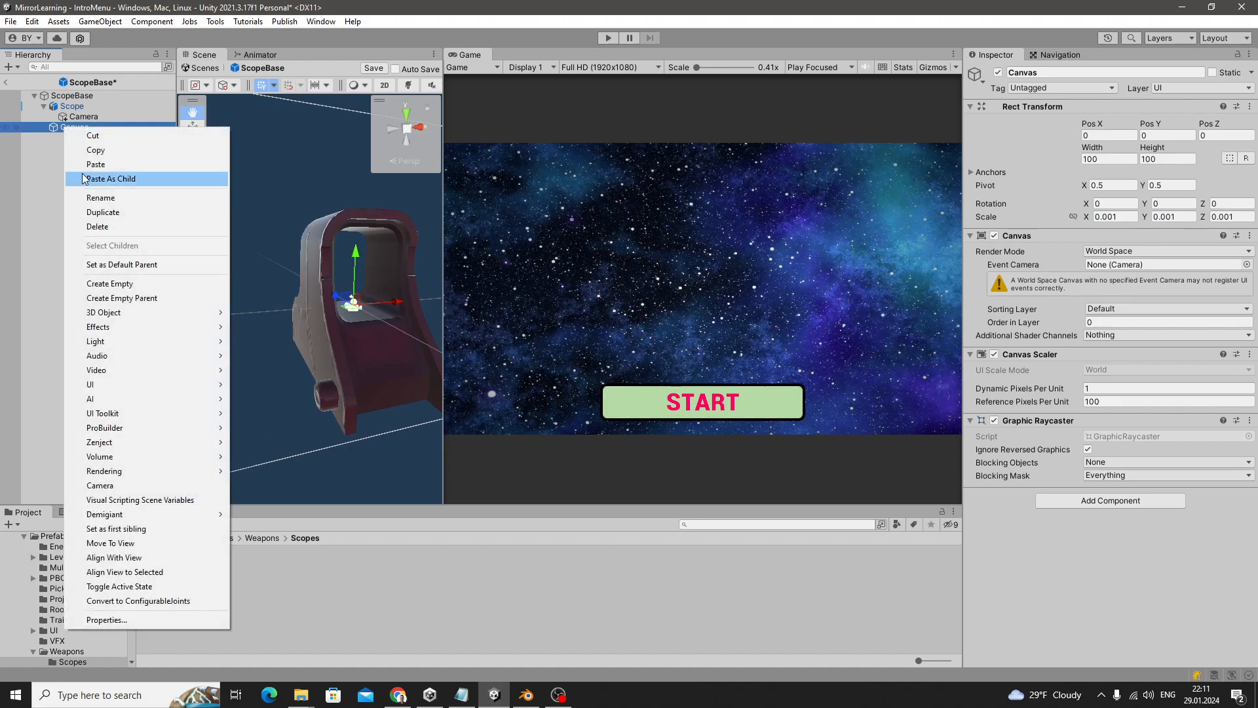
mouse_move(121, 384)
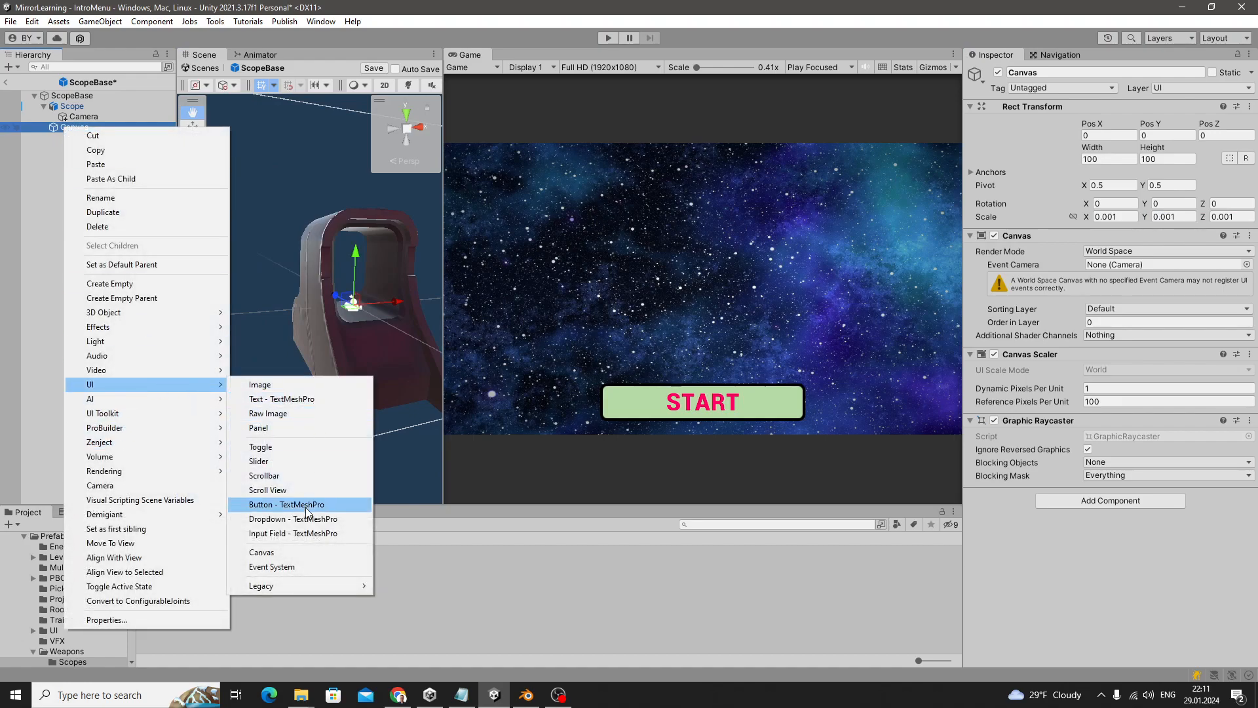
click(275, 413)
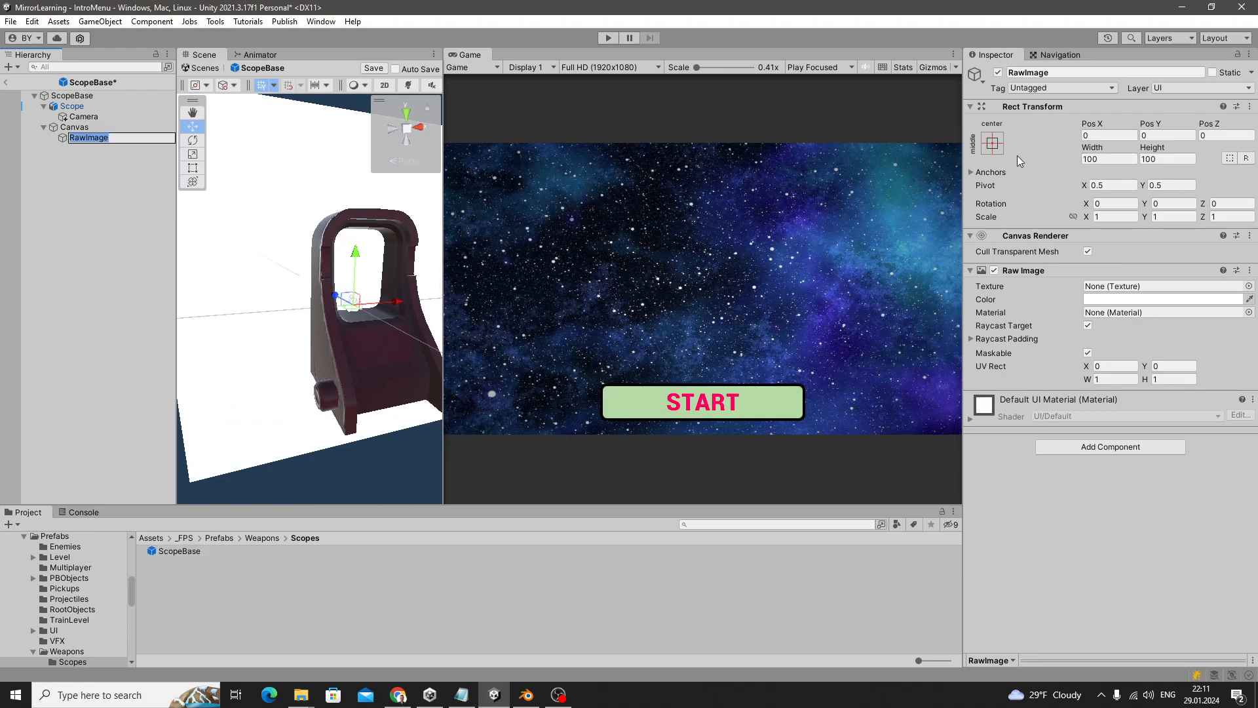
click(990, 143)
key(alt)
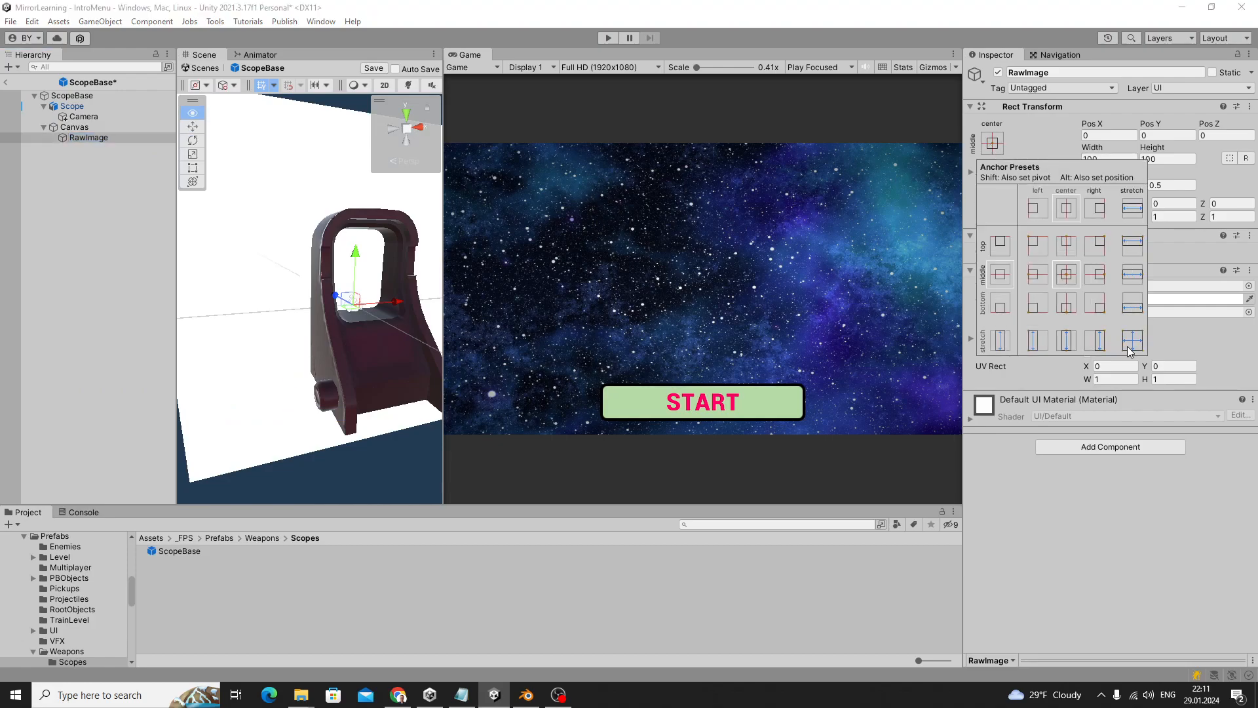
alt+click(1135, 343)
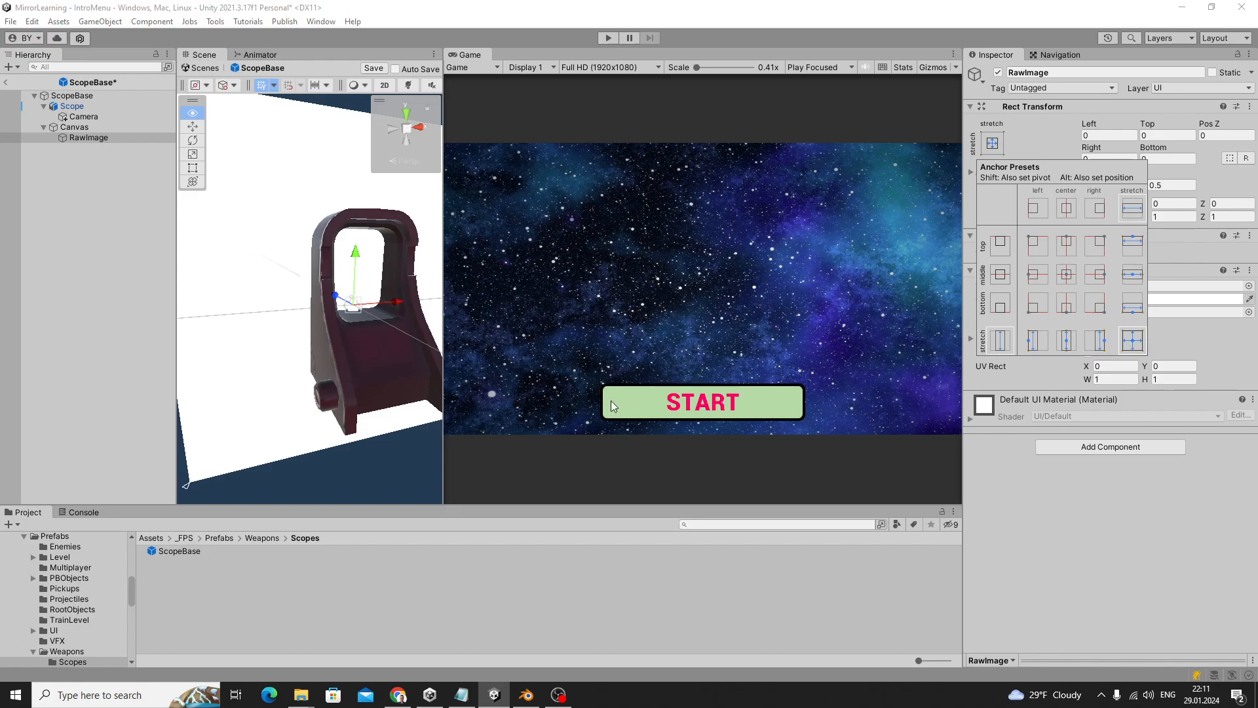
Shrink the Canvas to a width of about 24.2 and a height of 30 to approximate the scope's window
scroll(313, 273, down, 3)
click(69, 125)
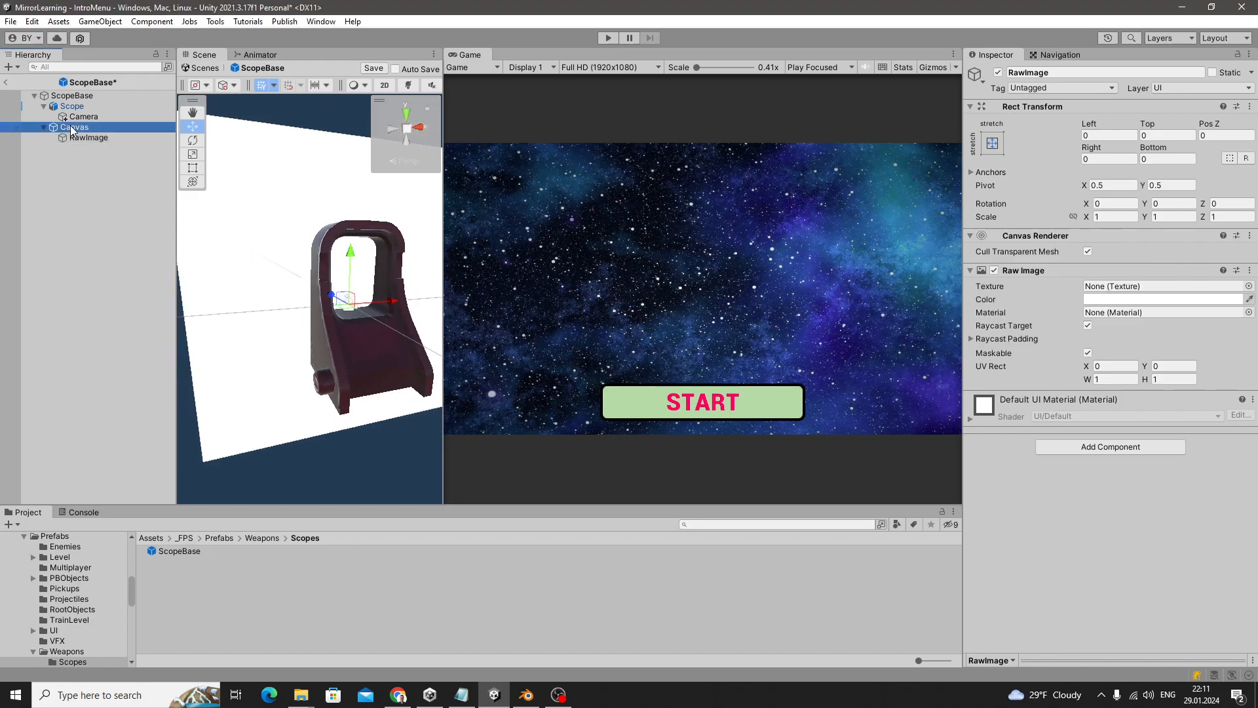
scroll(304, 236, down, 5)
middle_drag(269, 237, 259, 248)
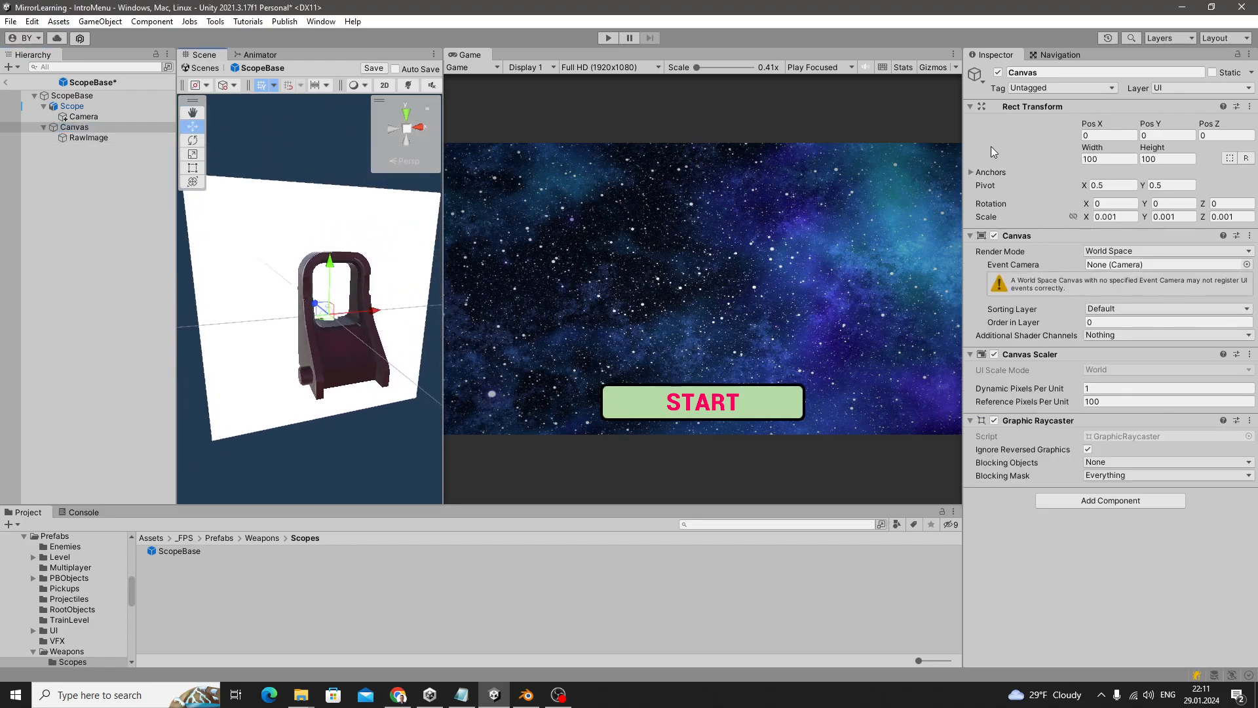
drag(1092, 148, 1028, 164)
click(409, 160)
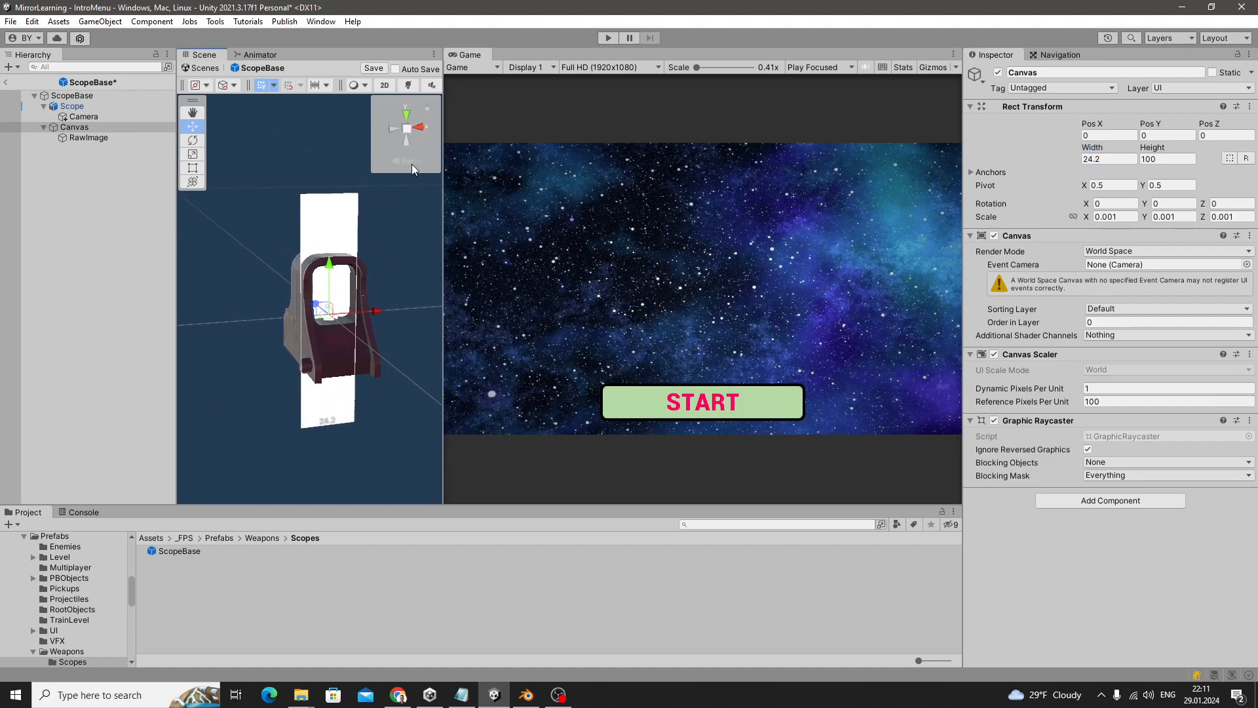
click(419, 127)
click(395, 129)
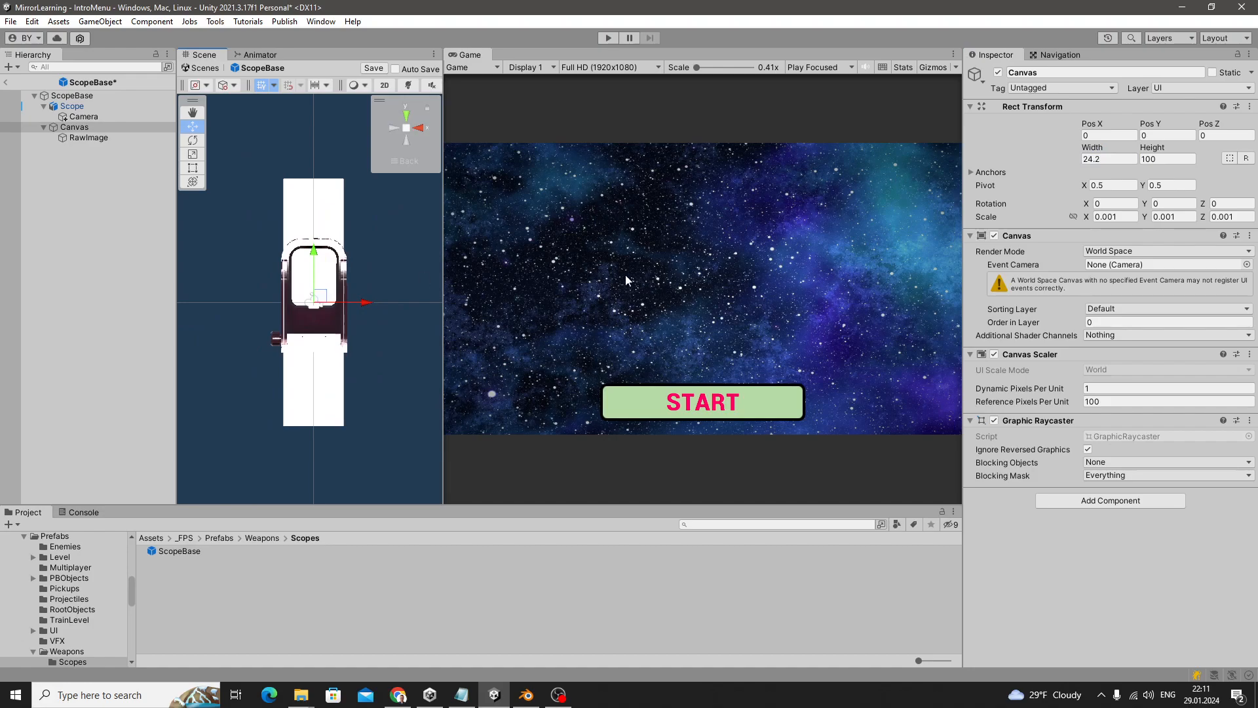
drag(1153, 154, 1000, 185)
Raise the Canvas to a Y position of about 0.0101 so it covers the scope's window
drag(312, 253, 316, 234)
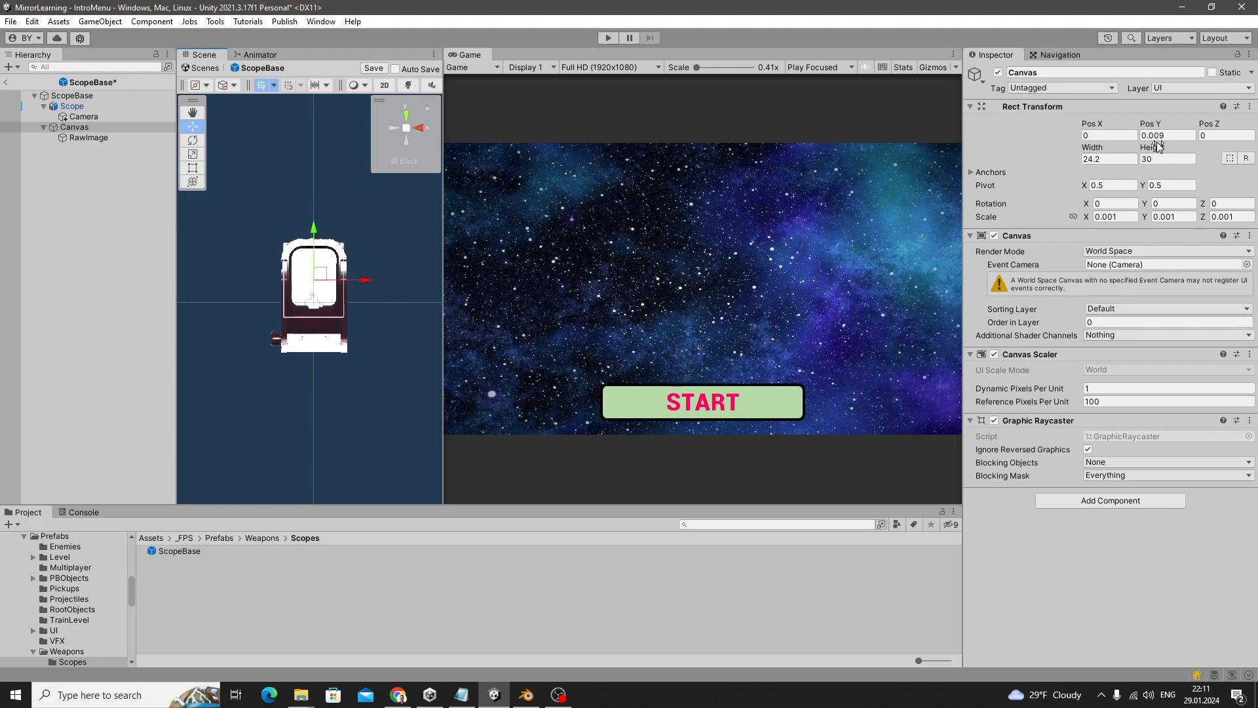
text(0)
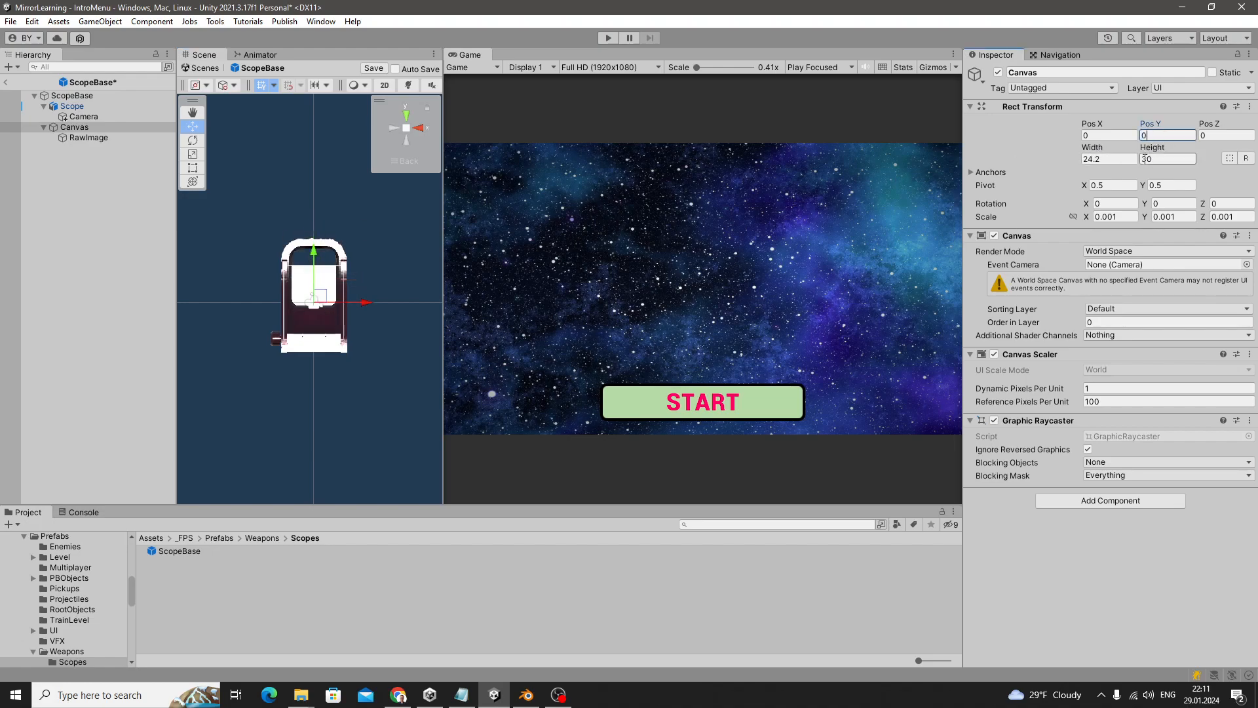
drag(1148, 129, 1159, 124)
drag(306, 245, 316, 224)
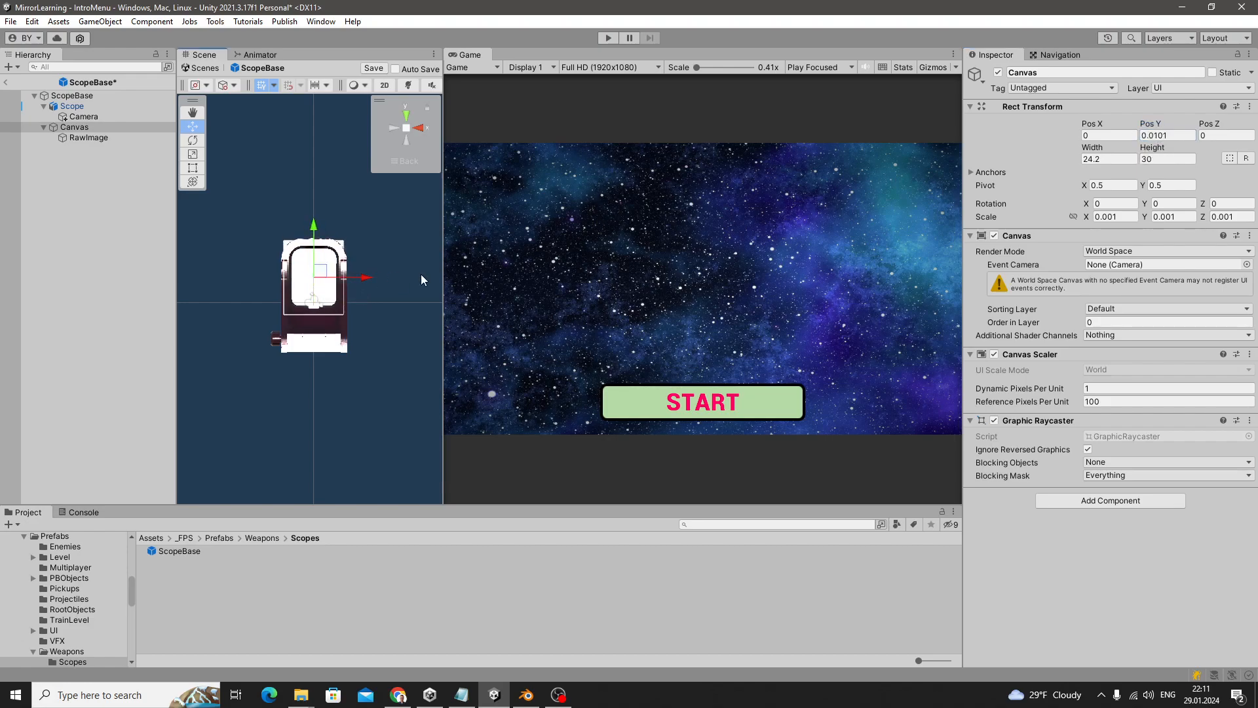
Reduce the Canvas to about 21.92 wide and 27.2 high to fit inside the scope frame, and save the prefab
drag(1103, 150, 1088, 149)
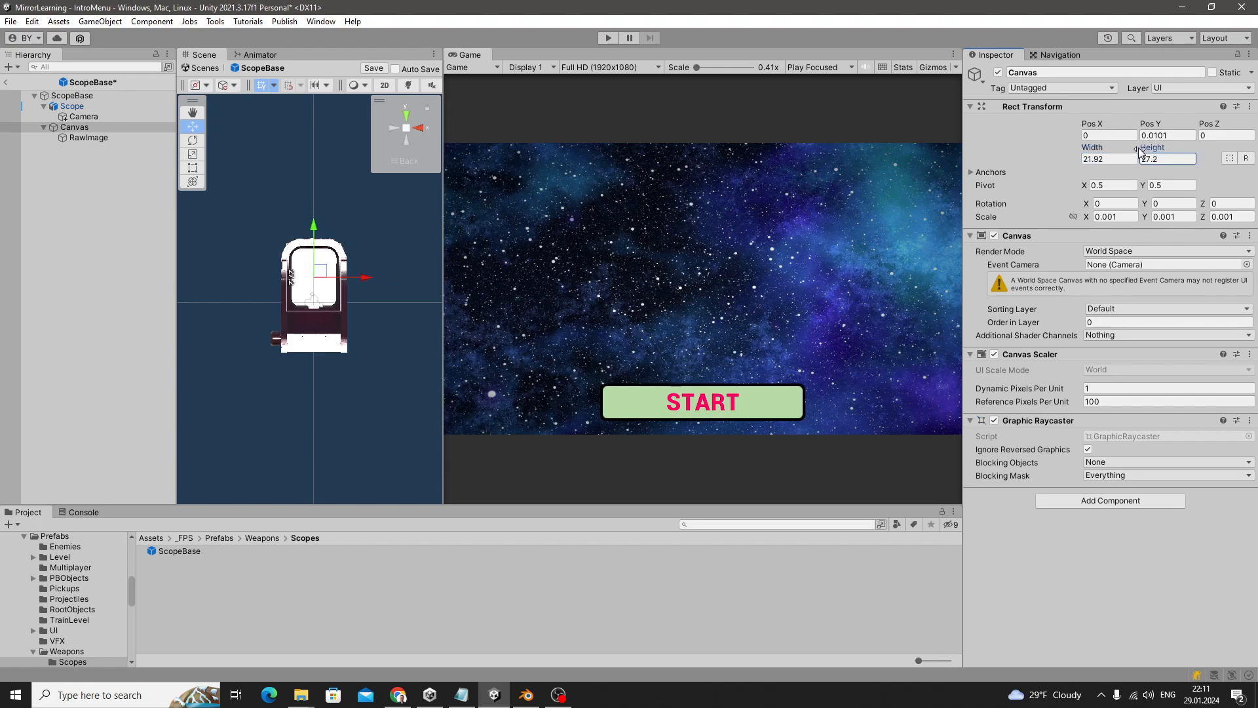
alt+drag(343, 262, 304, 308)
click(96, 135)
alt+drag(232, 235, 167, 239)
click(322, 188)
alt+drag(351, 264, 289, 253)
key(ctrl+s)
middle_drag(333, 281, 360, 281)
scroll(358, 282, up, 2)
click(335, 274)
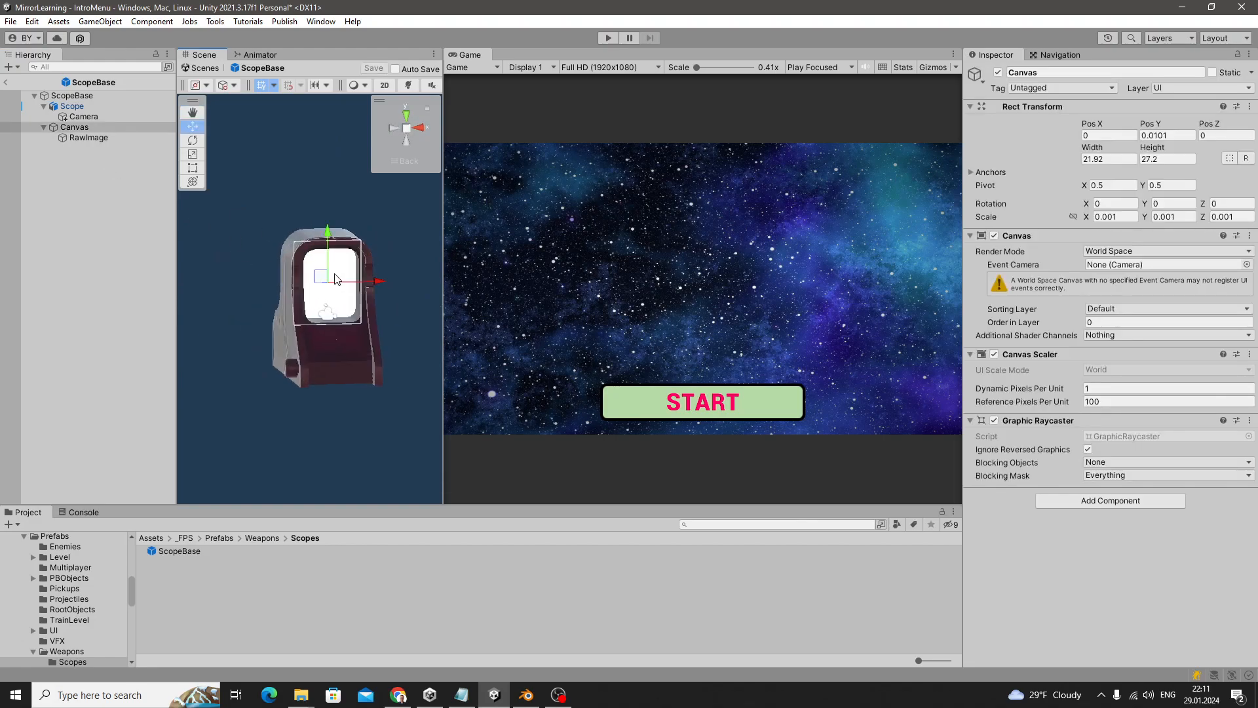
double_click(88, 138)
click(90, 116)
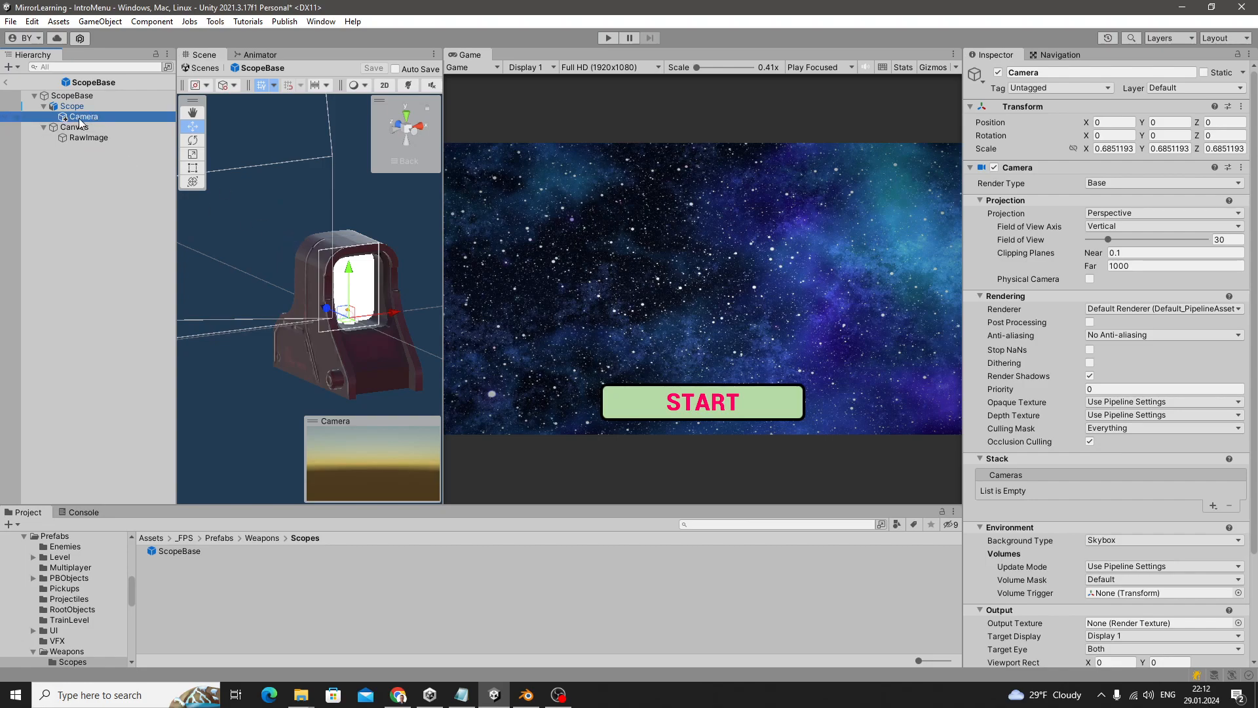
Create a Custom Render Texture named ScopeRenderTexture in the Scopes folder
click(201, 599)
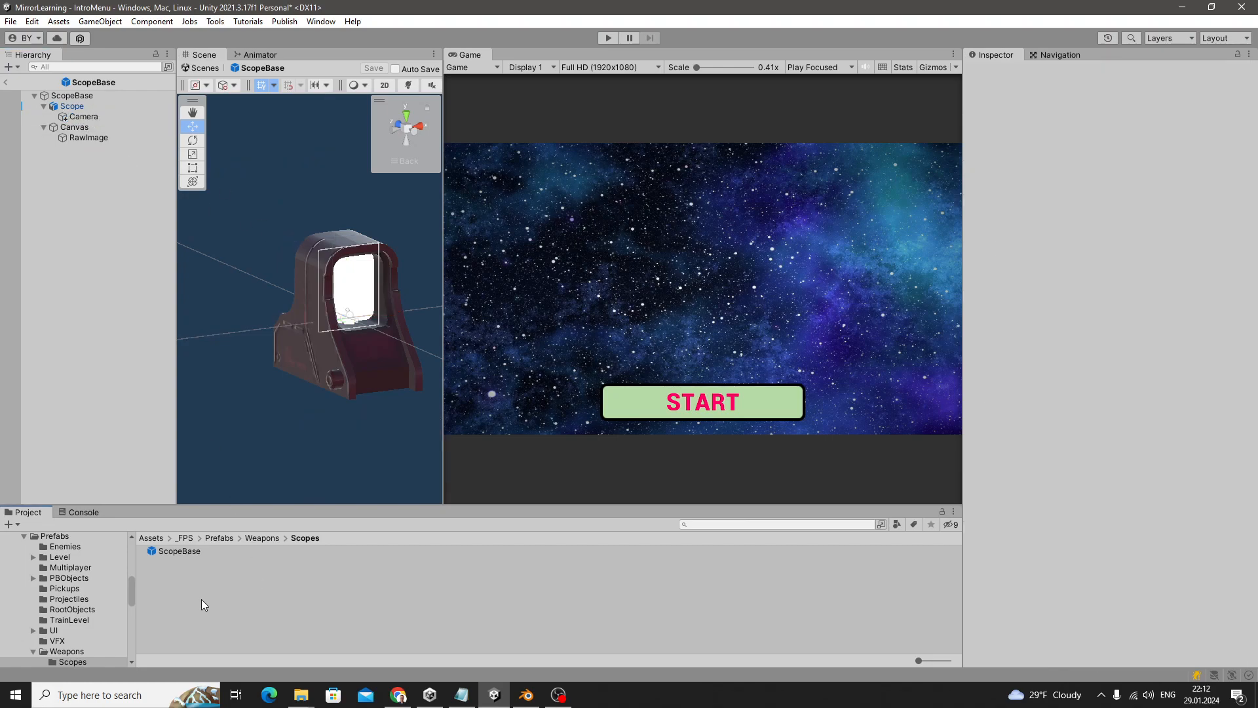
right_click(183, 584)
mouse_move(262, 251)
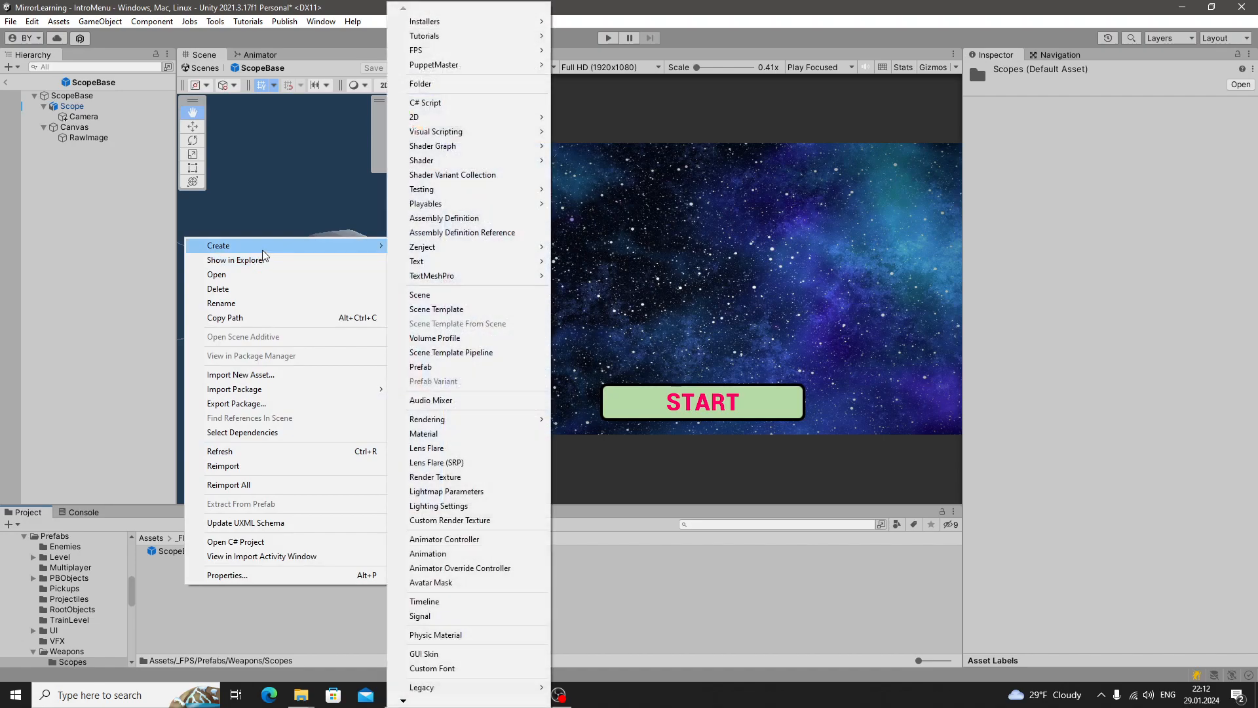
click(480, 520)
text(ScopeRender)
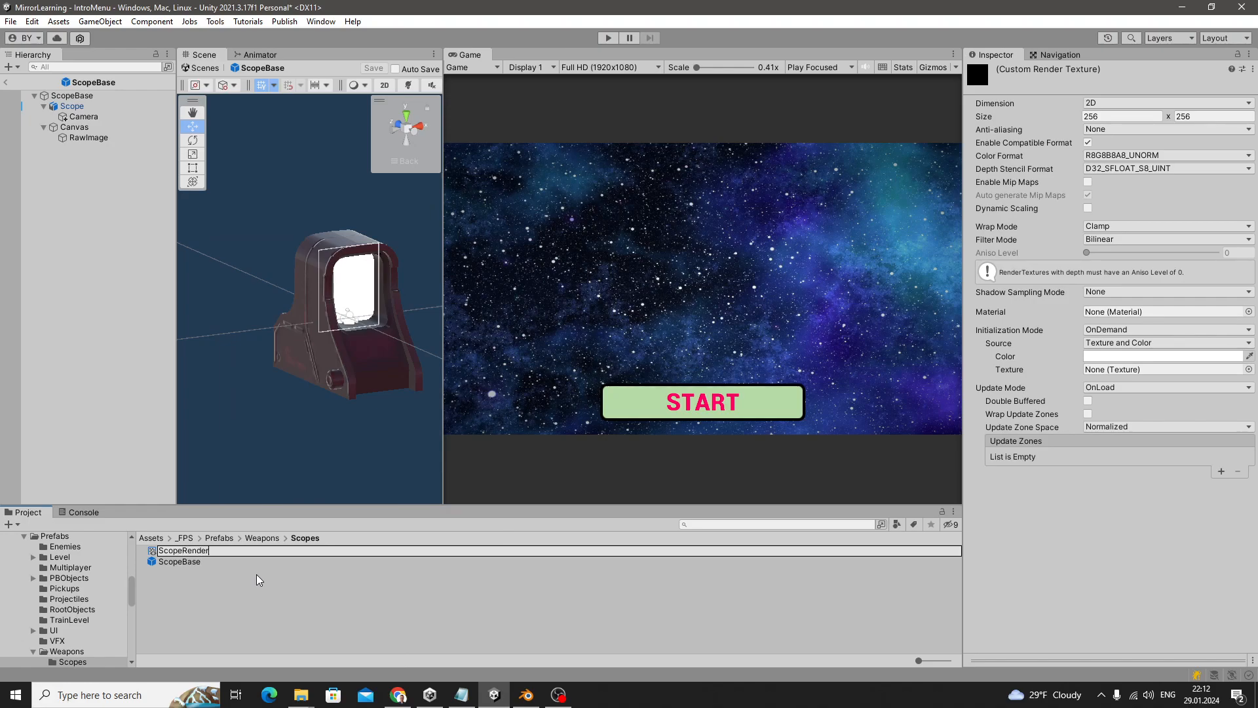
text(Texture)
key(Return)
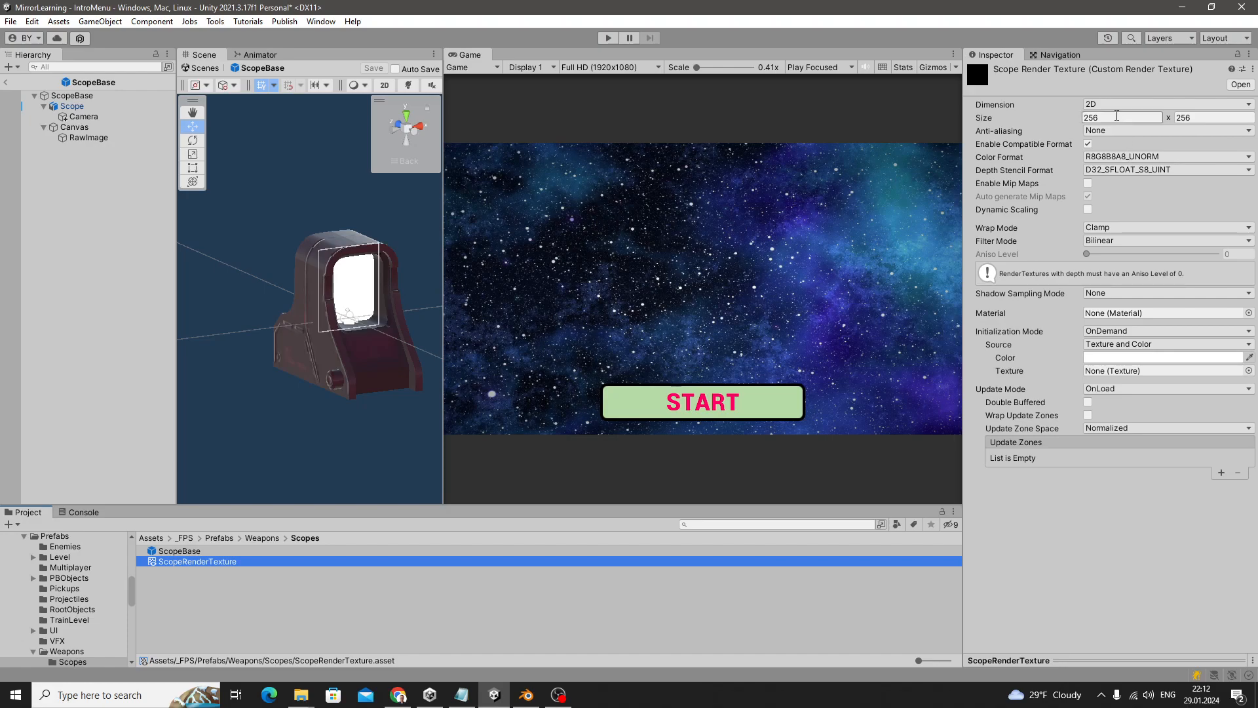
Assign ScopeRenderTexture as the texture of the Canvas's RawImage
click(82, 117)
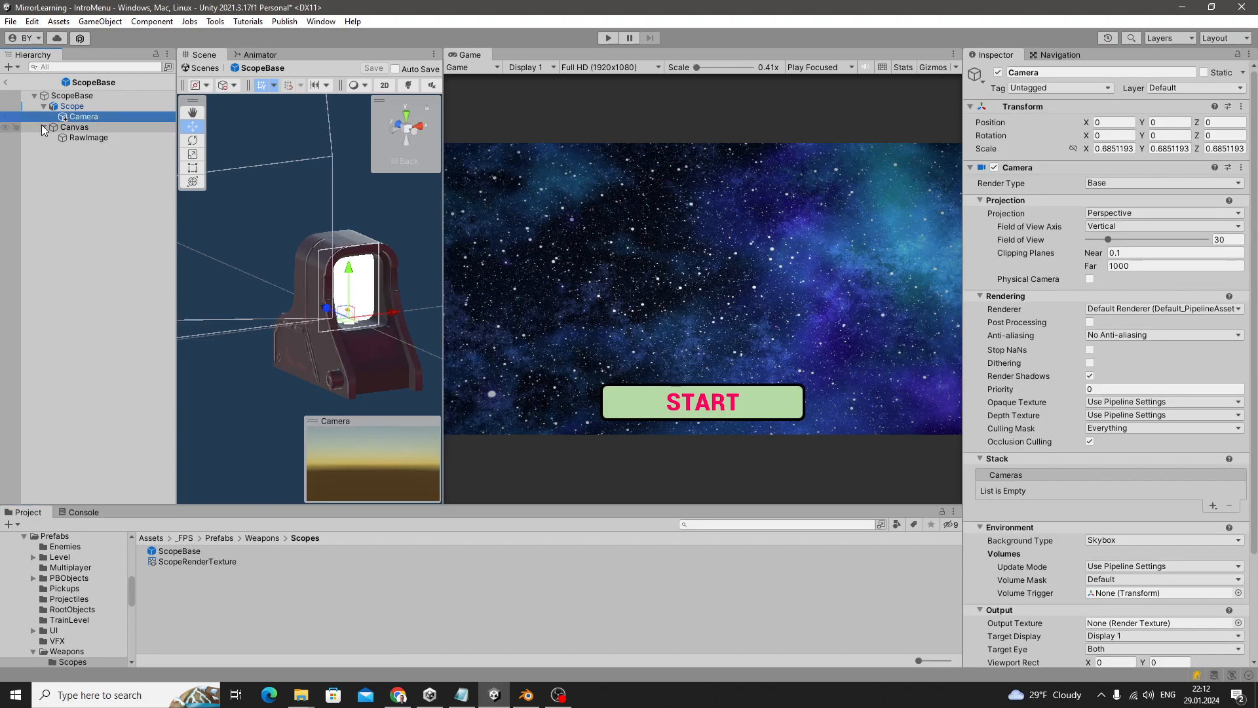
click(78, 137)
drag(183, 563, 1127, 287)
alt+drag(327, 325, 289, 426)
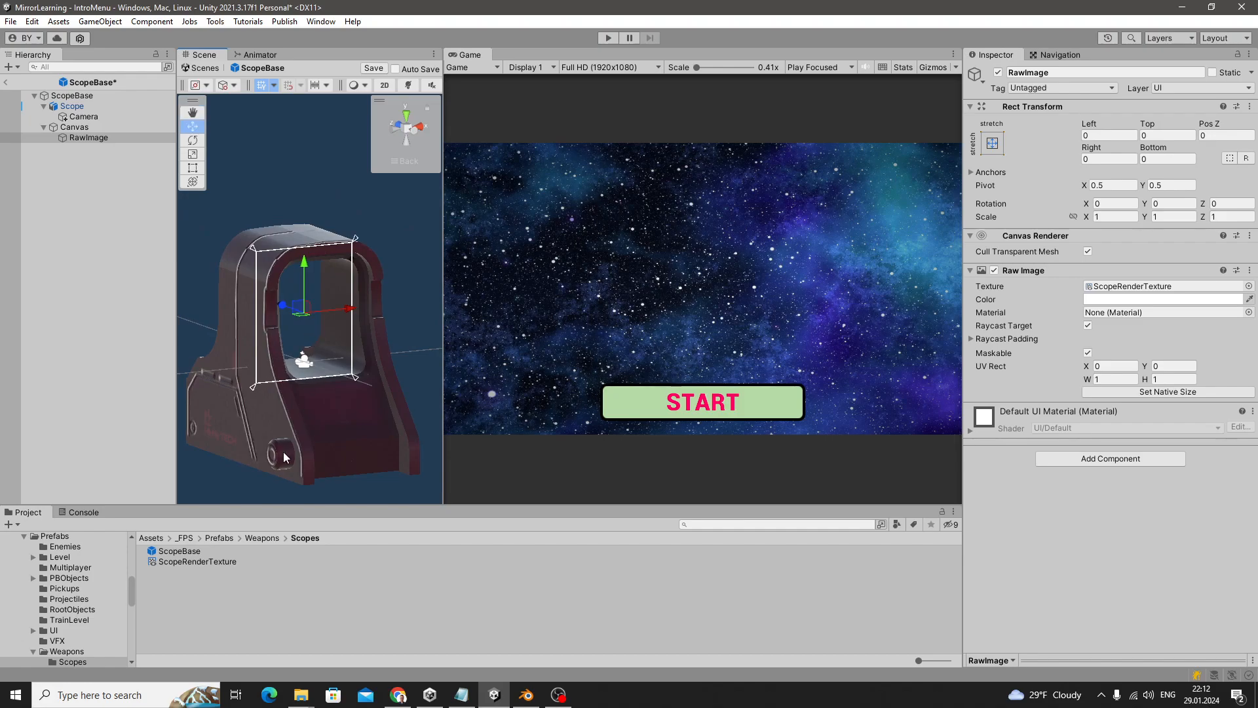
Assign ScopeRenderTexture as the scope Camera's output texture, and open the project's root Assets folder
click(190, 560)
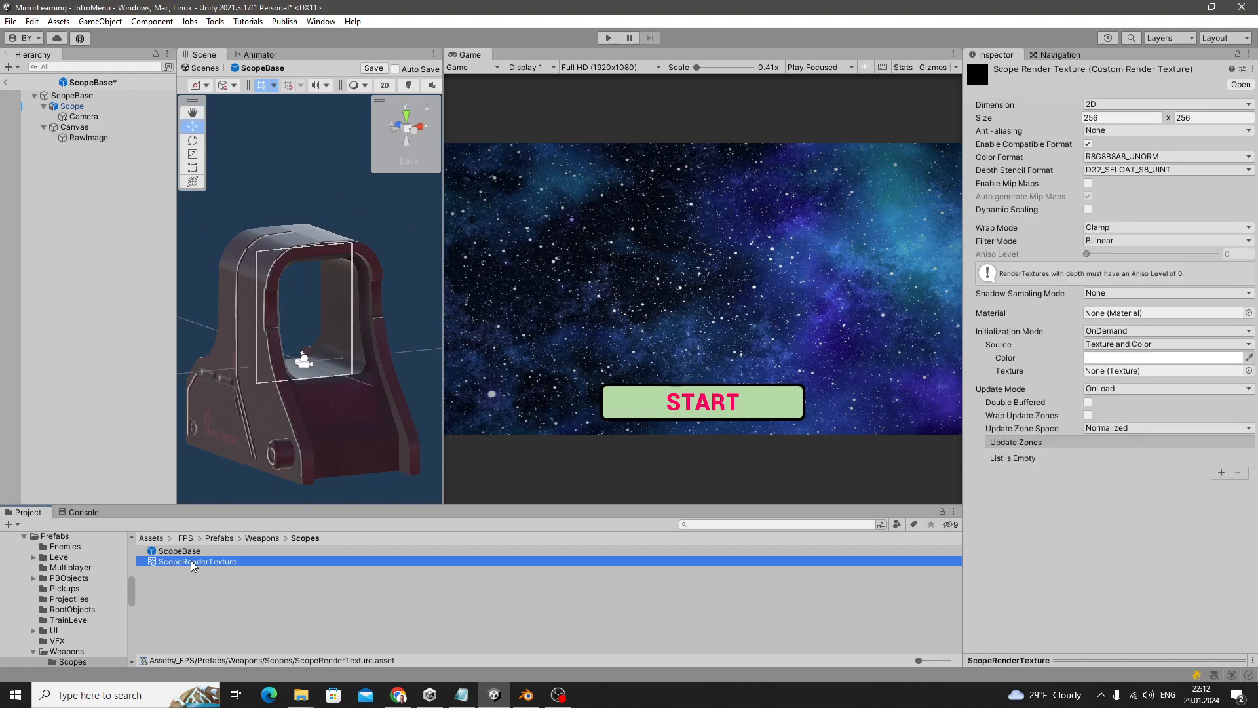
click(81, 117)
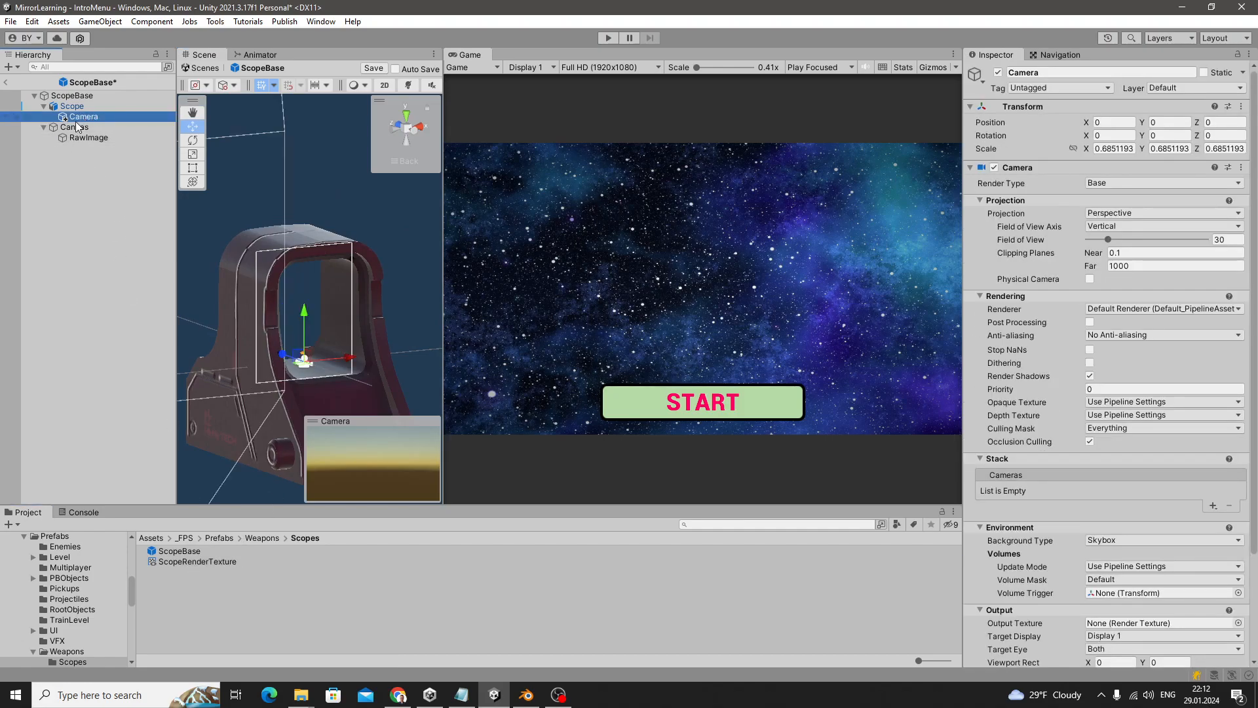
scroll(1059, 336, down, 3)
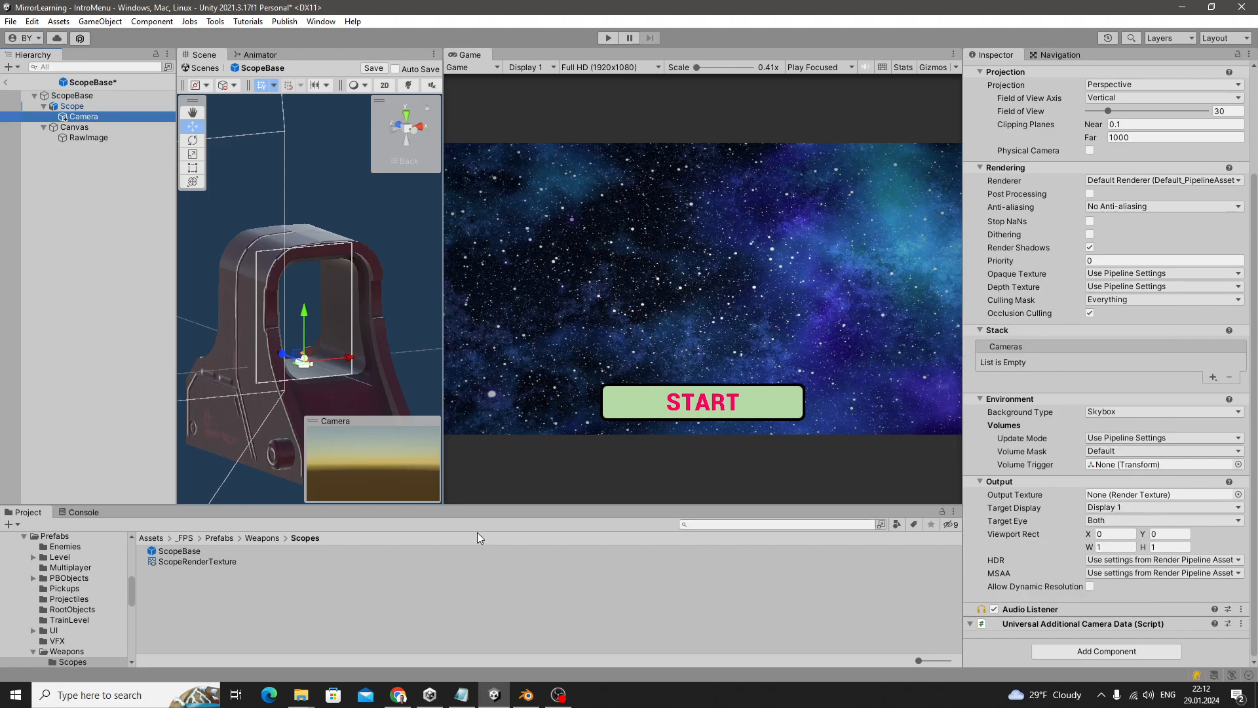
click(187, 562)
drag(207, 561, 716, 501)
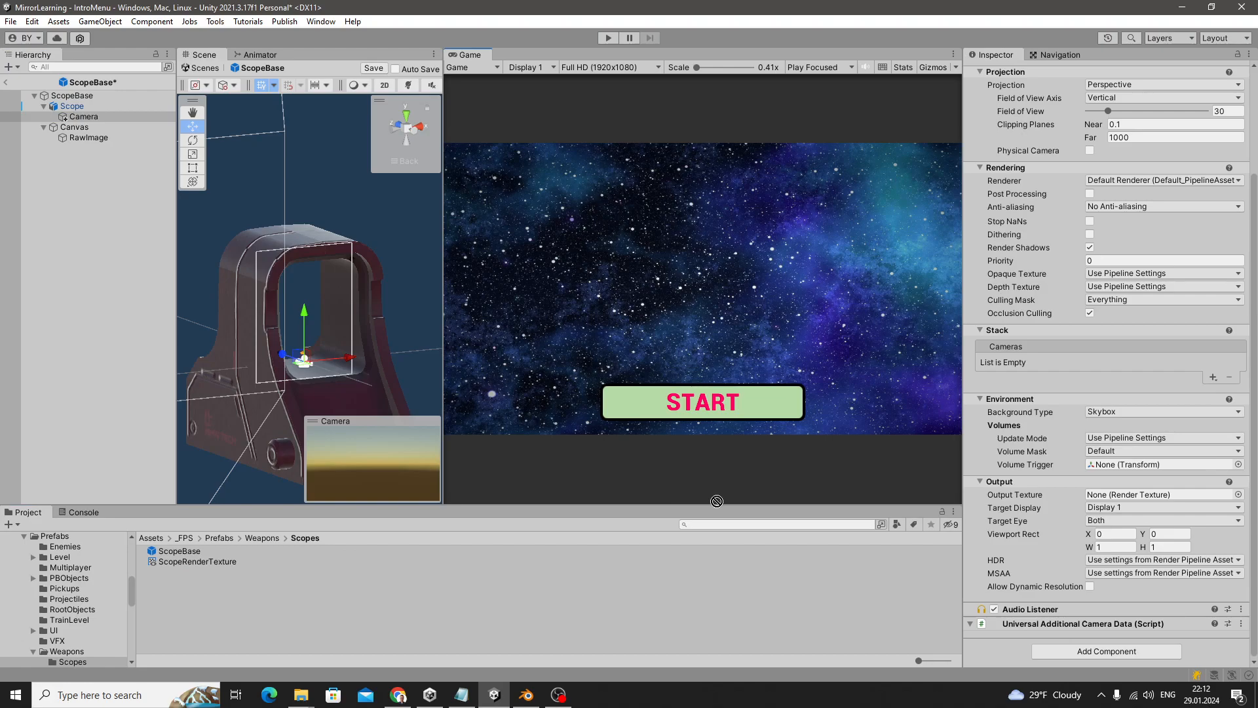
drag(1150, 464, 1154, 494)
click(41, 588)
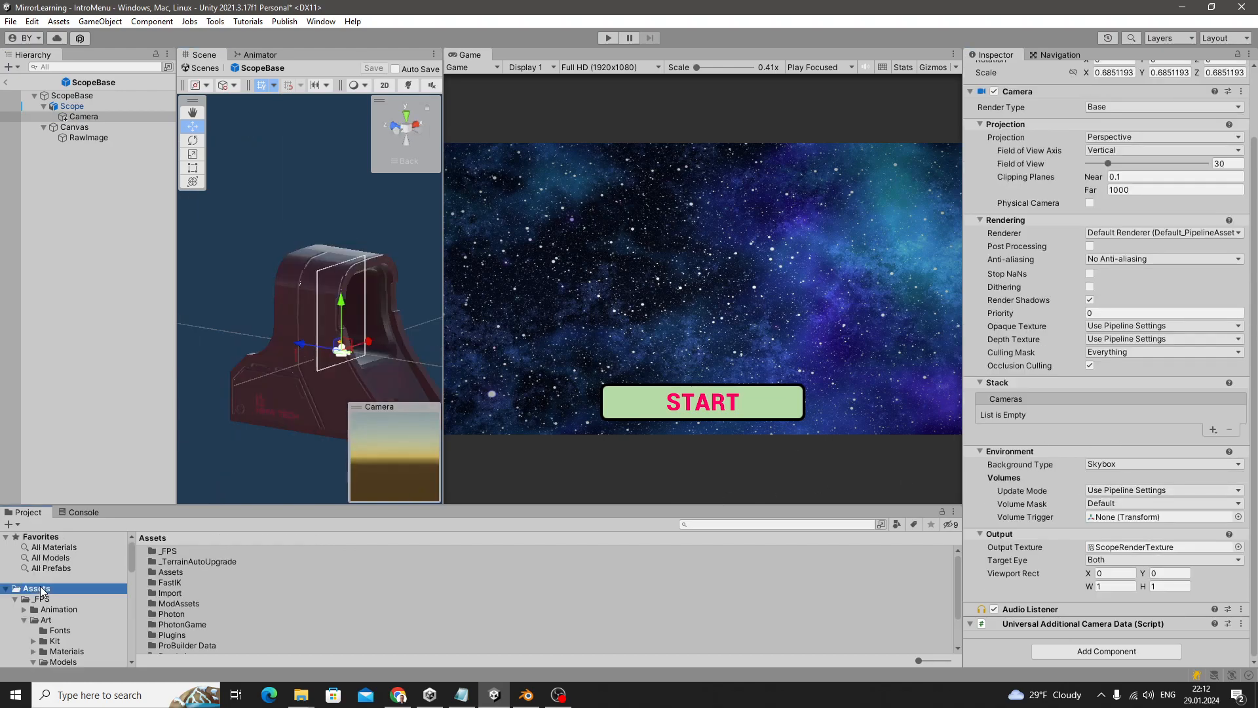
Open the AutoPistol prefab from the _FPS/Prefabs/Weapons folder and inspect the ScopeBase mounted on the gun
double_click(170, 552)
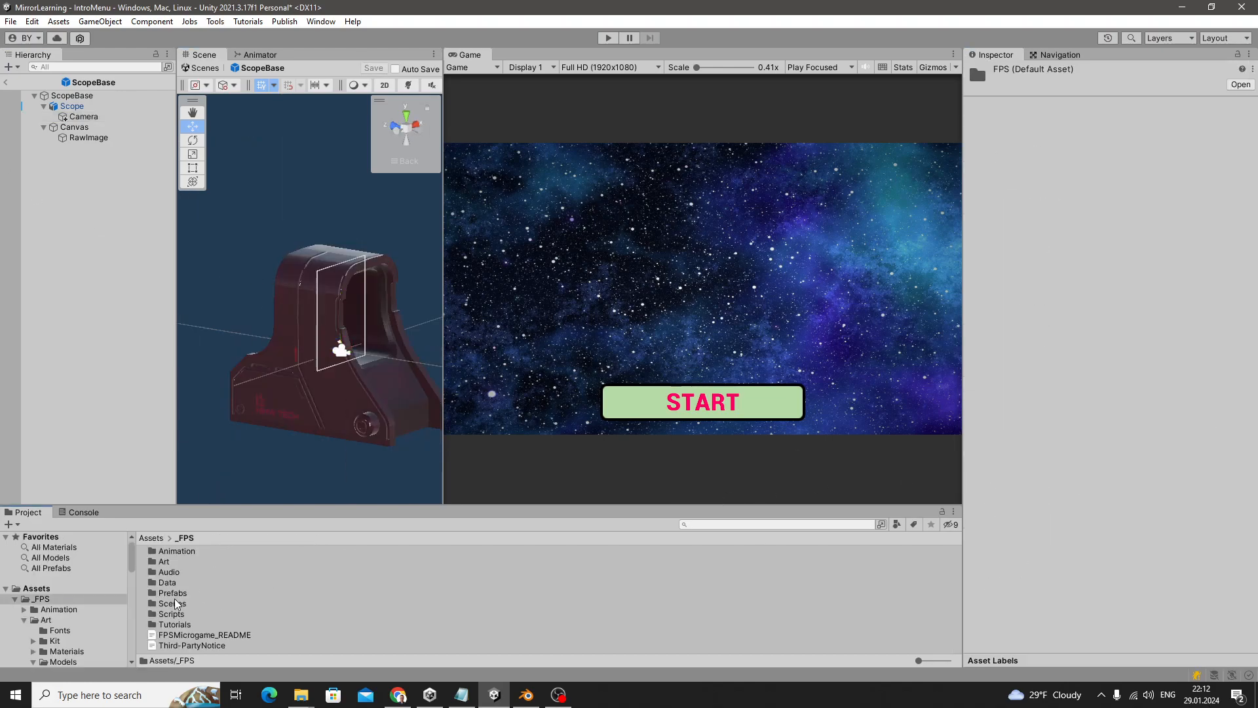
double_click(175, 596)
scroll(182, 608, down, 3)
double_click(176, 582)
double_click(178, 573)
click(357, 313)
mouse_move(321, 357)
right_down()
mouse_move(331, 377)
mouse_move(422, 377)
mouse_move(315, 345)
right_up()
key(w)
click(317, 341)
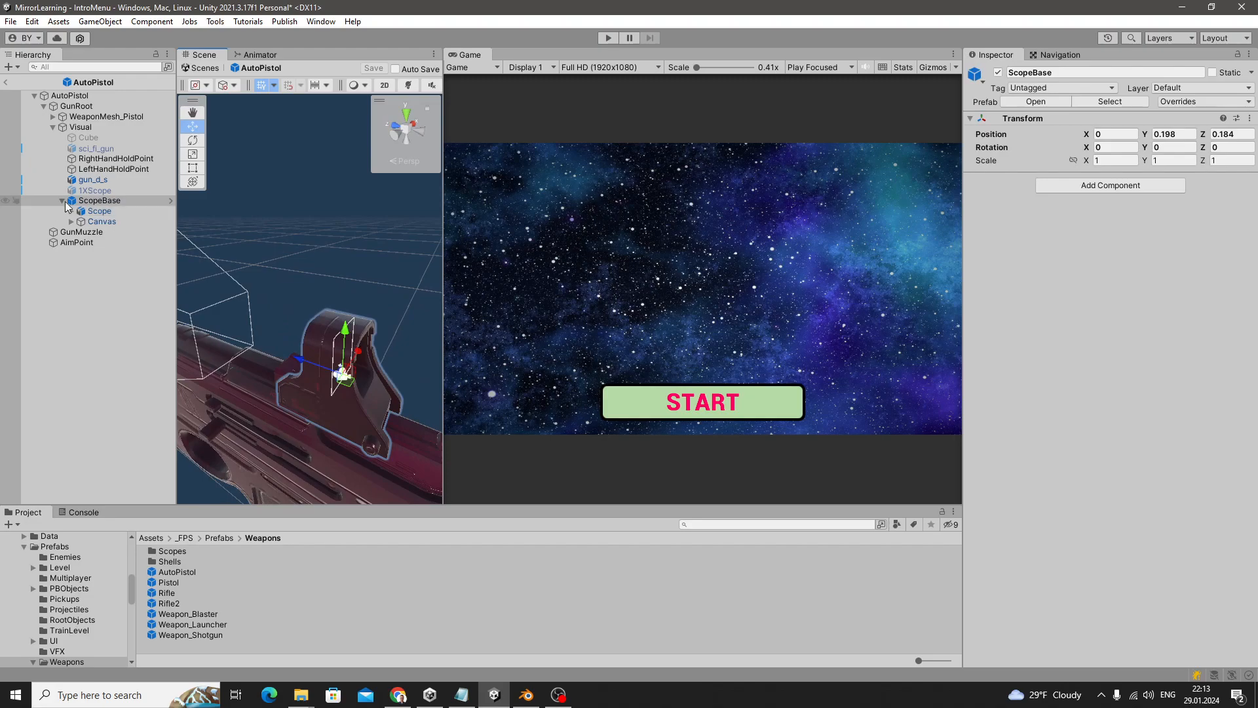
right_drag(380, 378, 367, 378)
Run the game and test the AutoPistol's scope by repeatedly aiming down sights while moving through the level
click(606, 38)
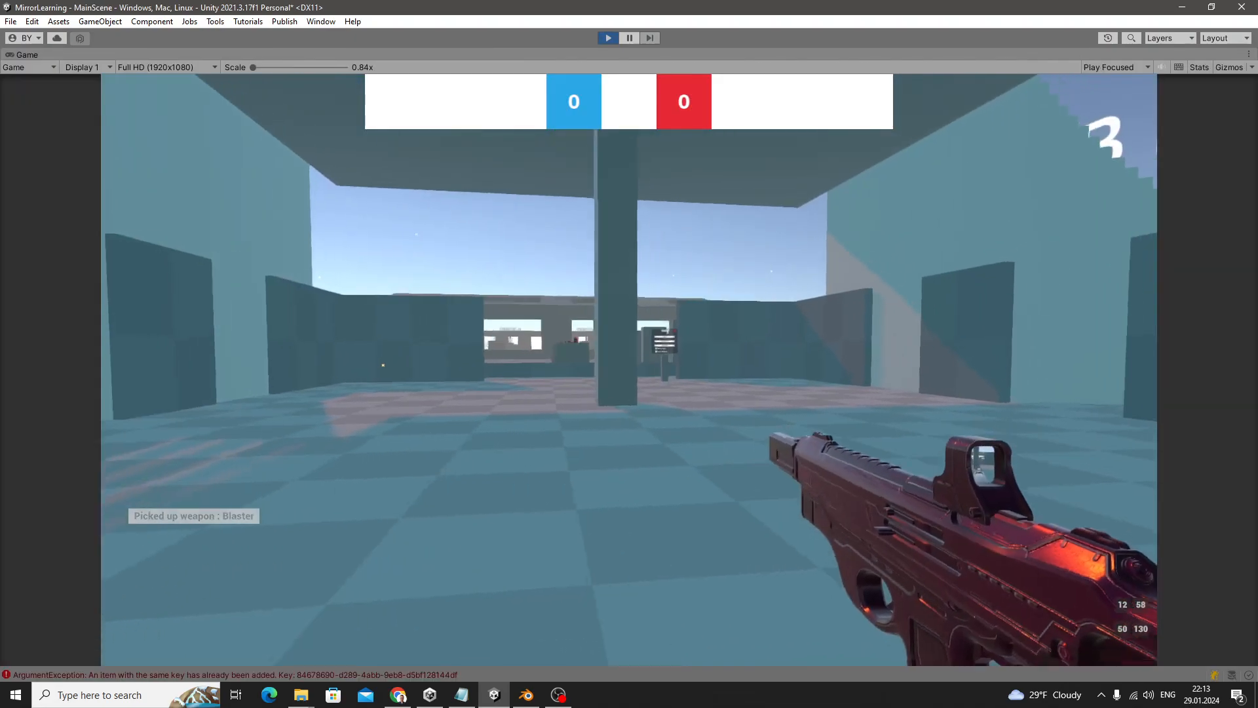
right_click(629, 370)
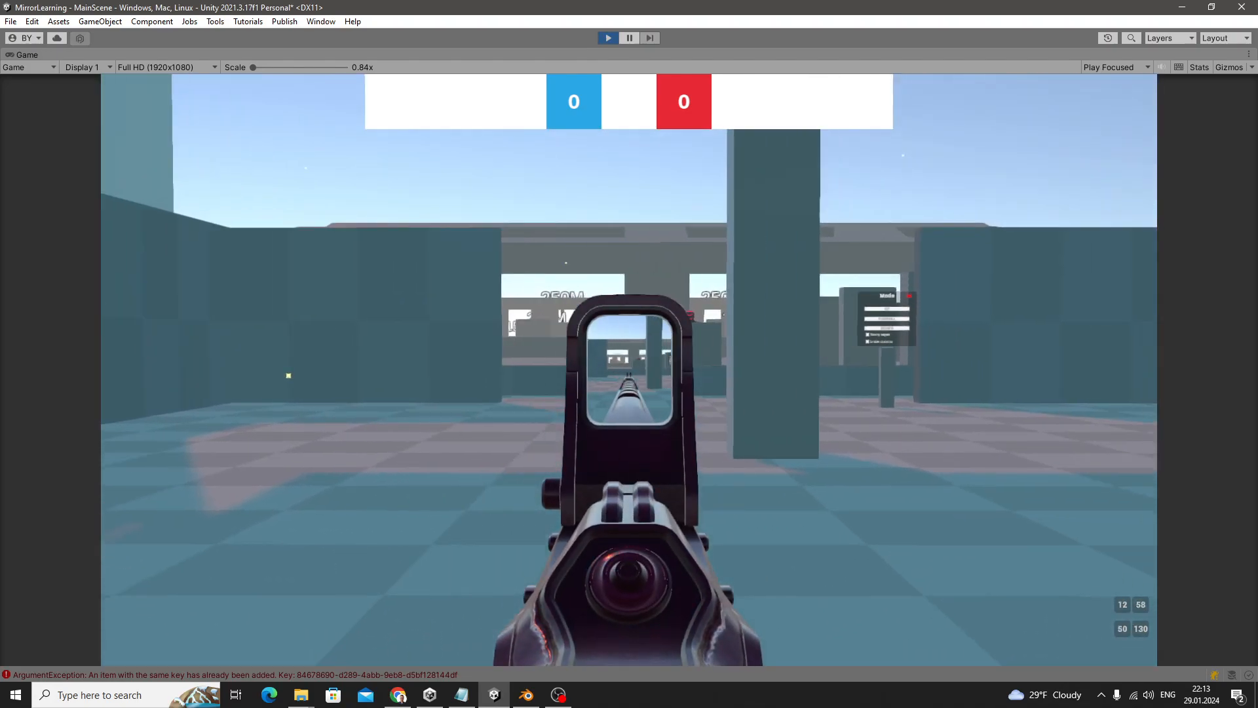
right_click(629, 370)
right_click(629, 371)
key(w)
right_click(629, 370)
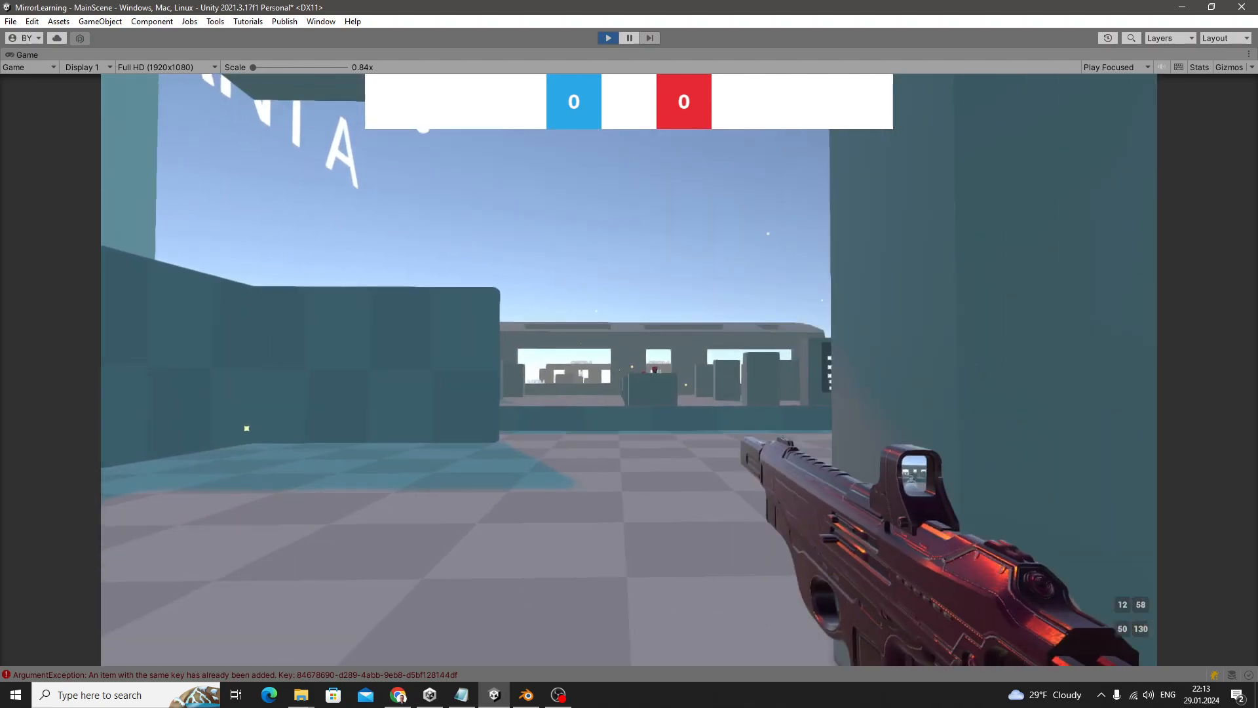
right_click(629, 370)
key(w)
right_click(629, 370)
right_click(629, 371)
right_click(629, 371)
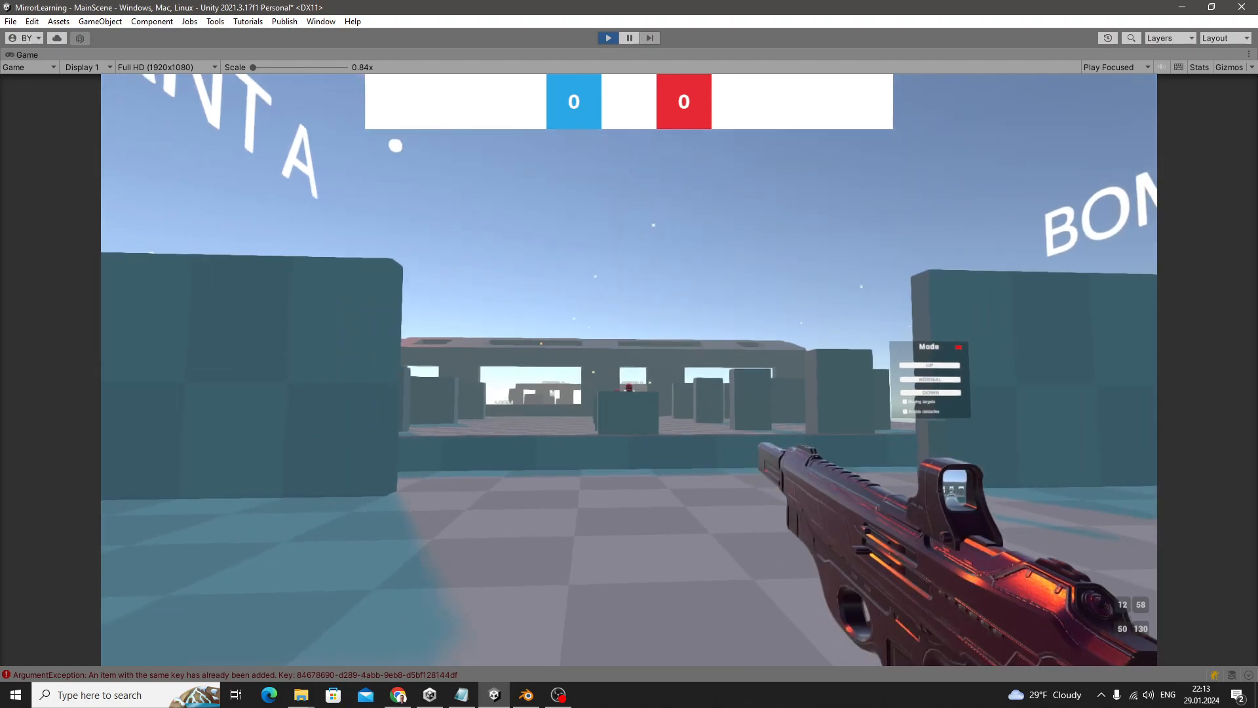
right_click(629, 370)
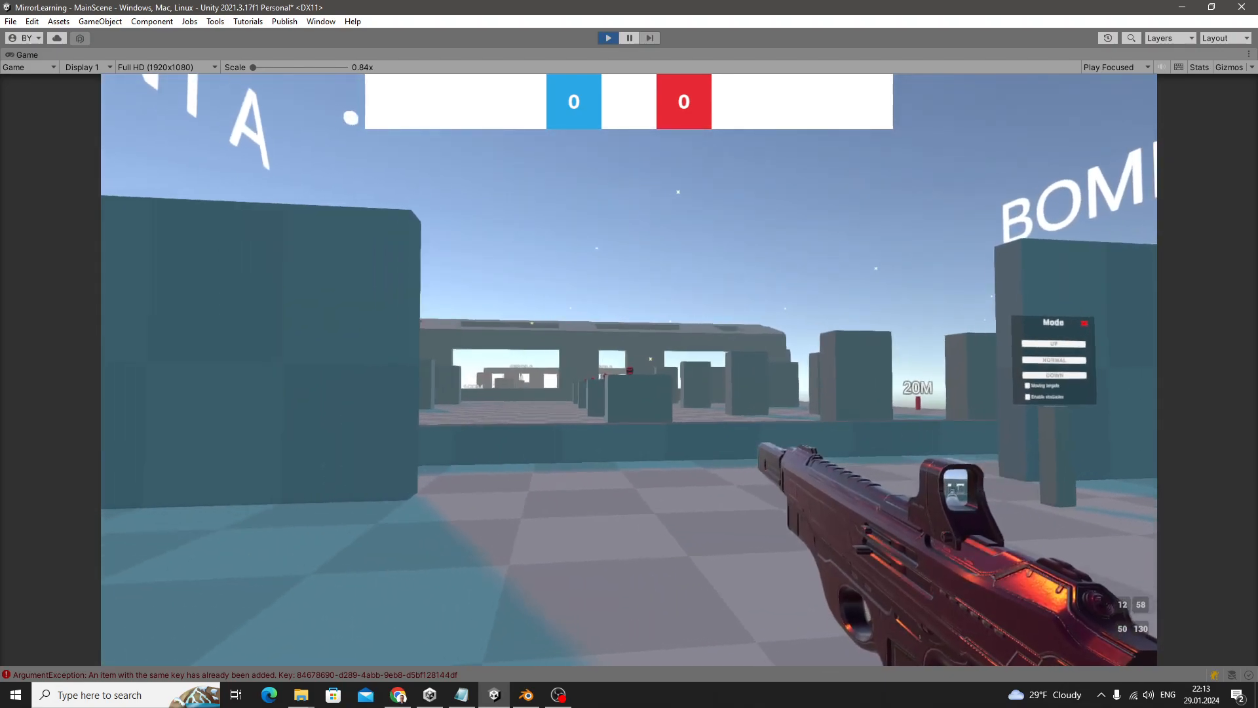
right_click(629, 370)
right_click(629, 370)
right_click(629, 370)
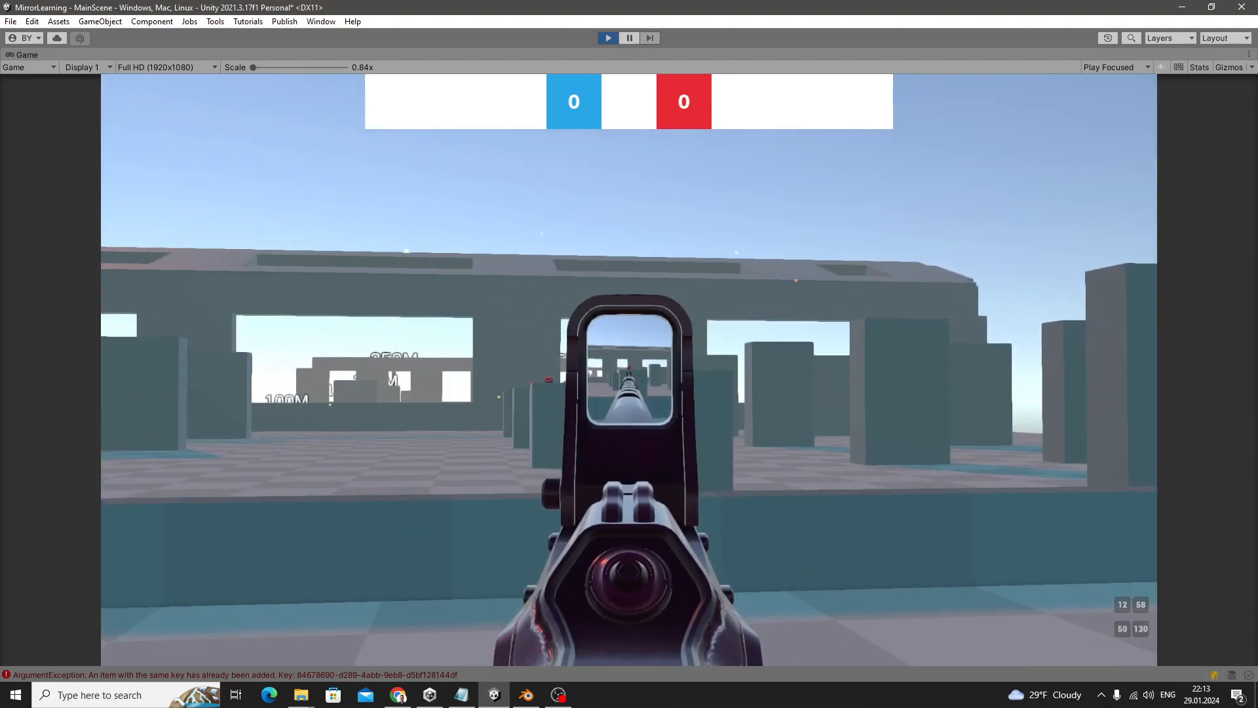
right_click(630, 371)
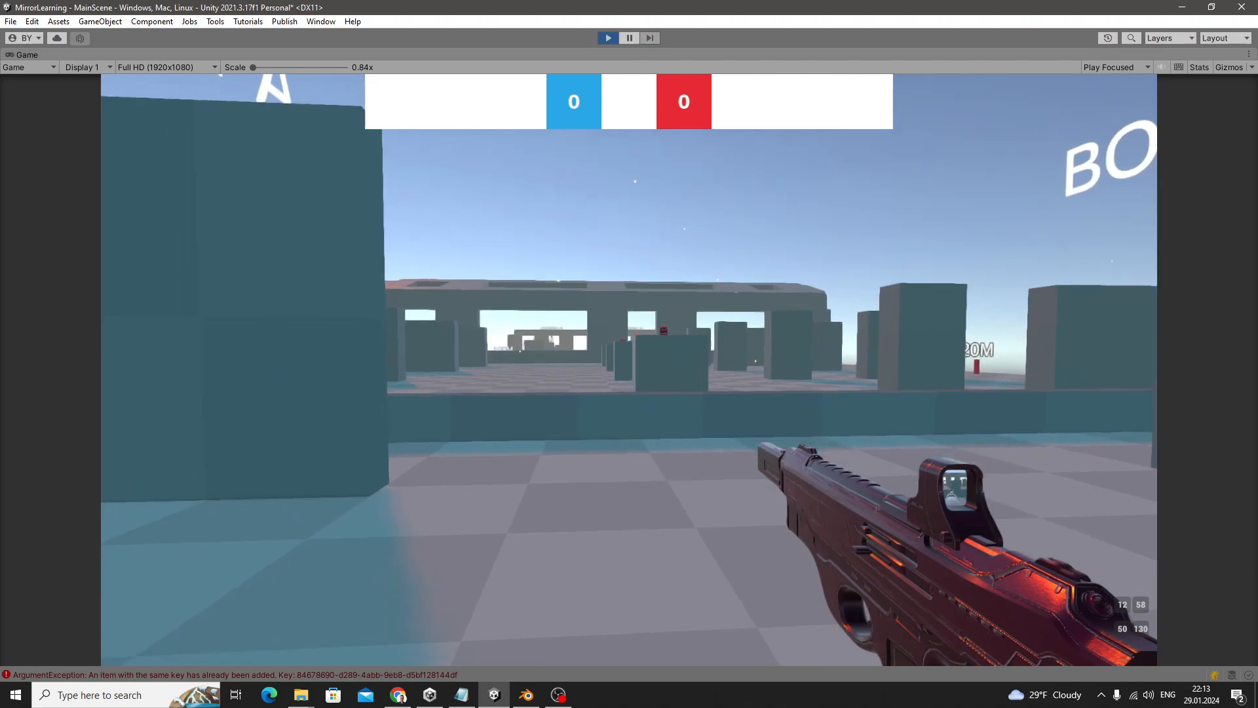
key(space)
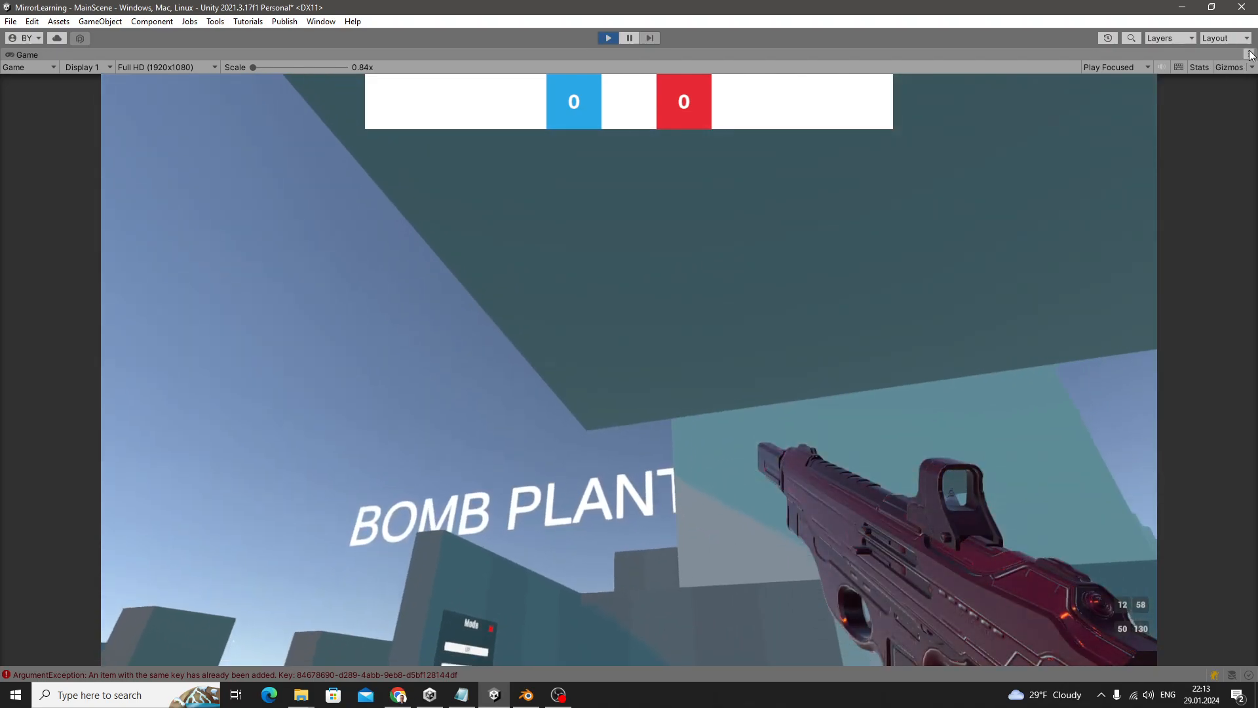
Restore the maximized Game view to the docked layout and leave prefab editing for the running MainScene
click(1249, 55)
click(1193, 100)
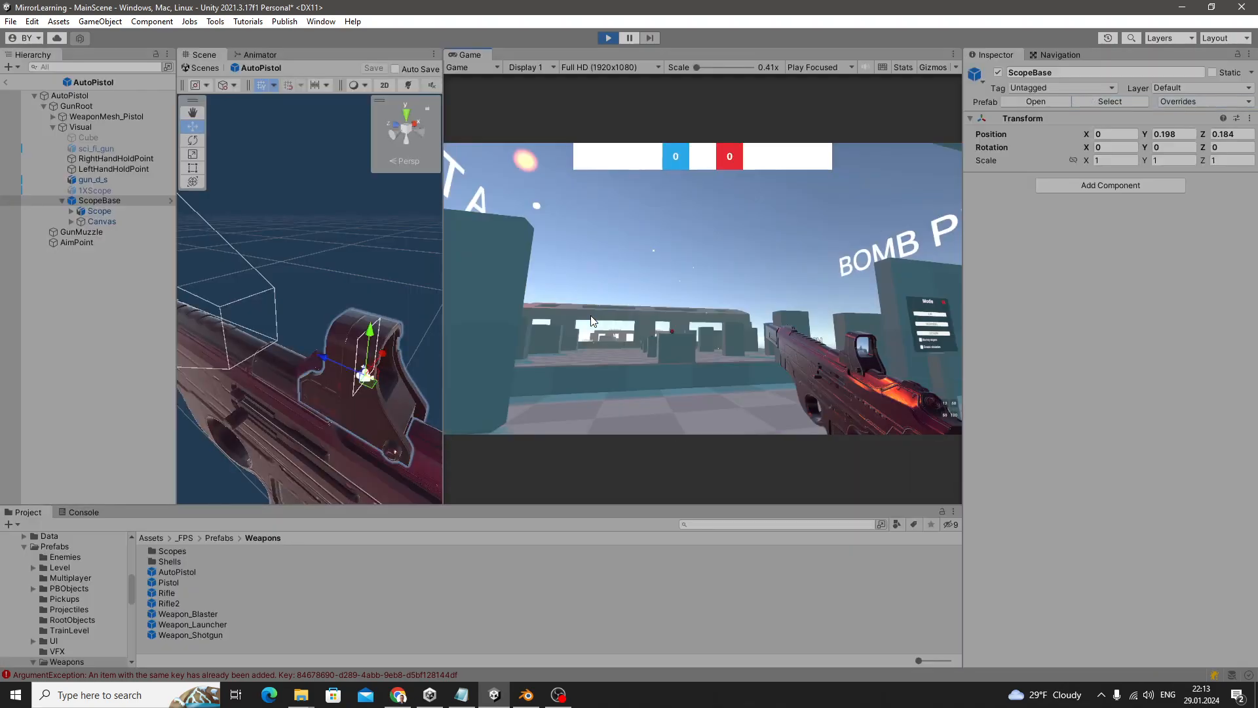
mouse_move(353, 262)
right_down()
mouse_move(472, 272)
mouse_move(270, 318)
mouse_move(382, 321)
mouse_move(210, 314)
mouse_move(200, 276)
mouse_move(338, 272)
right_up()
click(6, 82)
Select the Camera under ScopeBase > Scope inside the spawned AutoPistol(Clone) of the FPS player
click(337, 267)
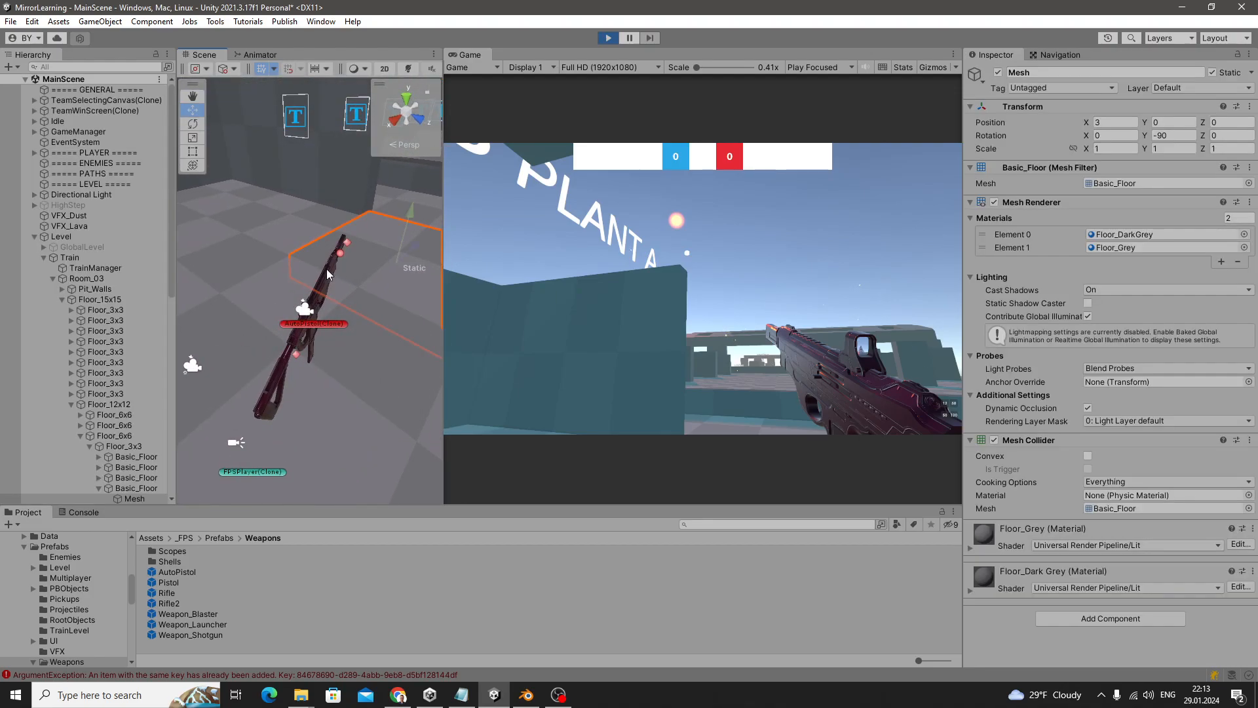
click(327, 270)
scroll(80, 298, down, 4)
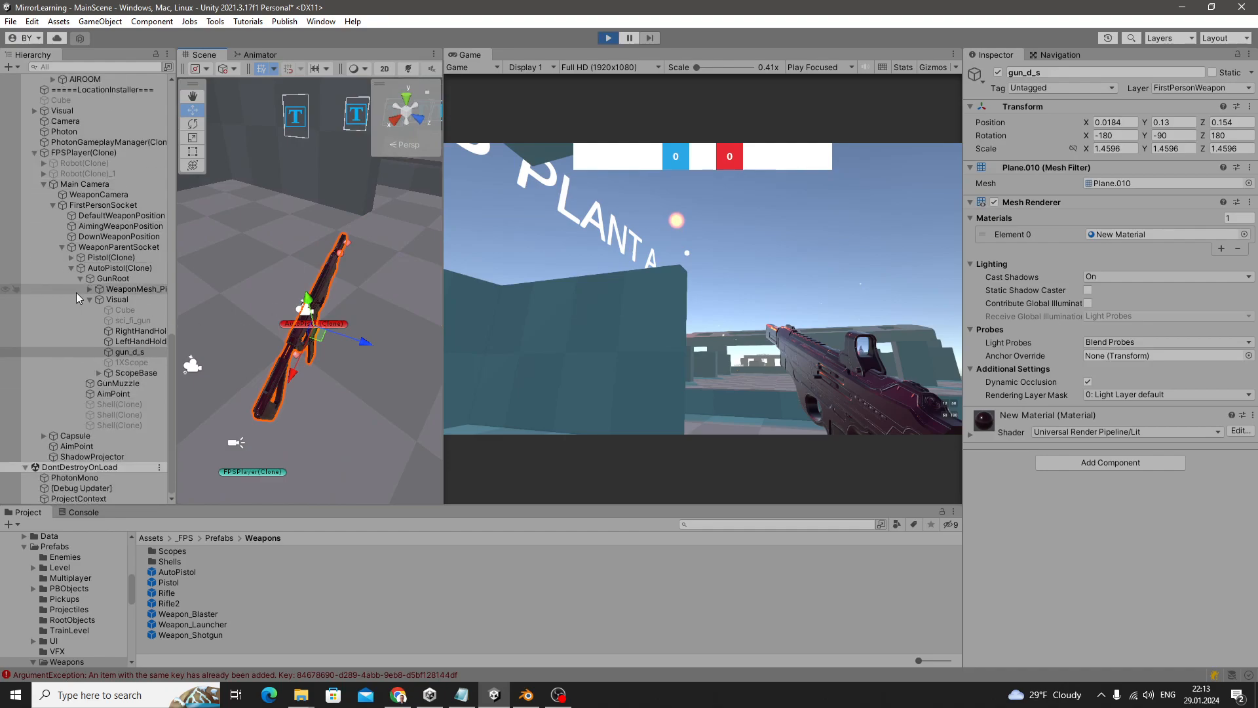
click(99, 372)
click(117, 384)
click(107, 383)
click(134, 394)
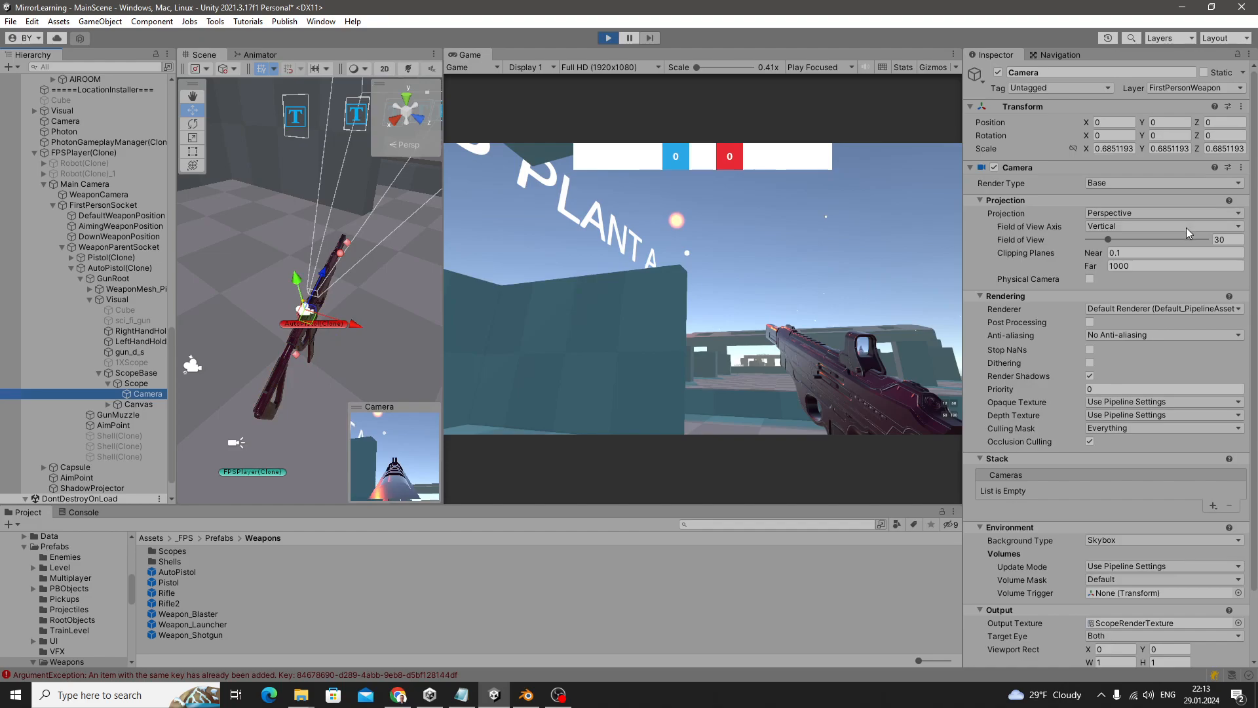
Try a field of view of 5 and a near clipping plane of 0.3 on the scope Camera and check the aimed view
click(1227, 239)
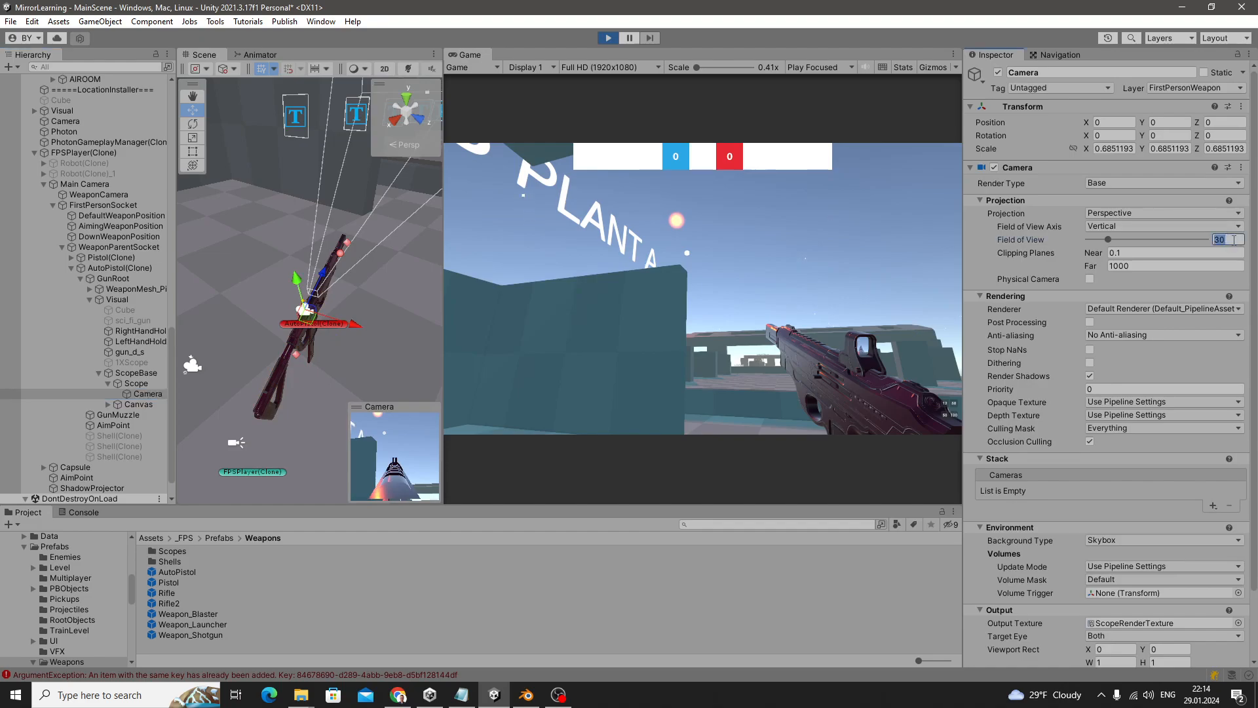
text(5)
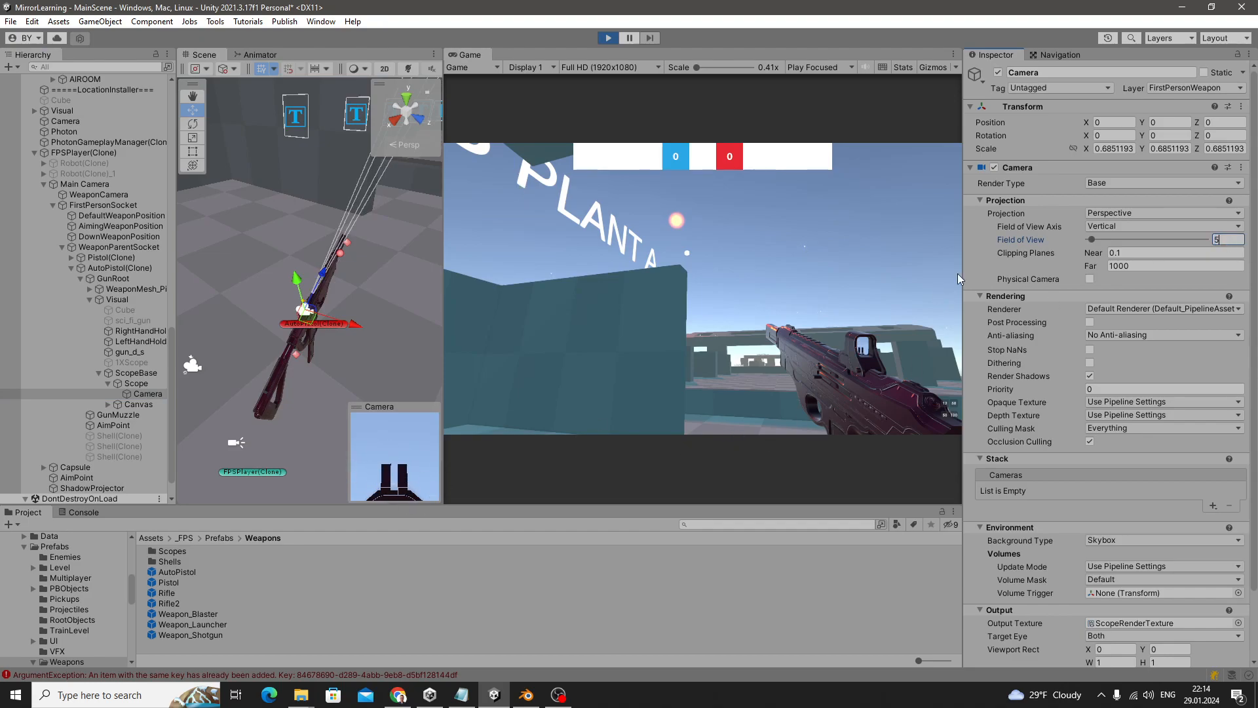
click(1121, 253)
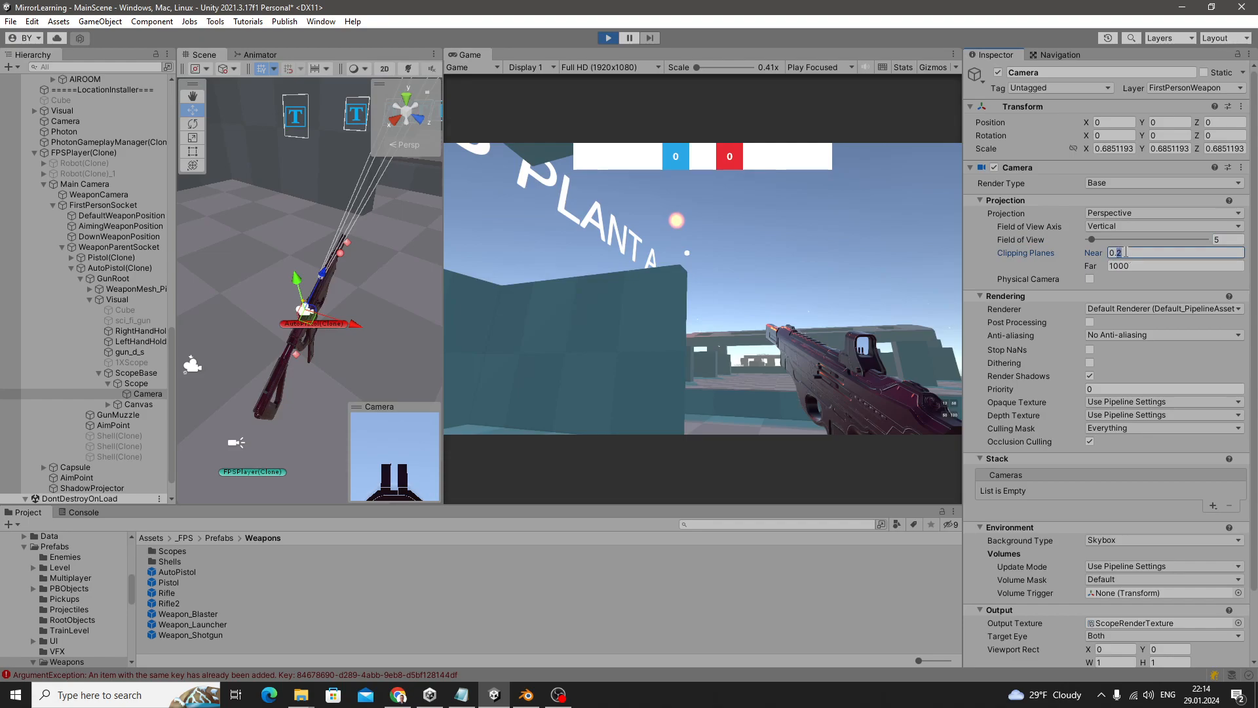
click(582, 137)
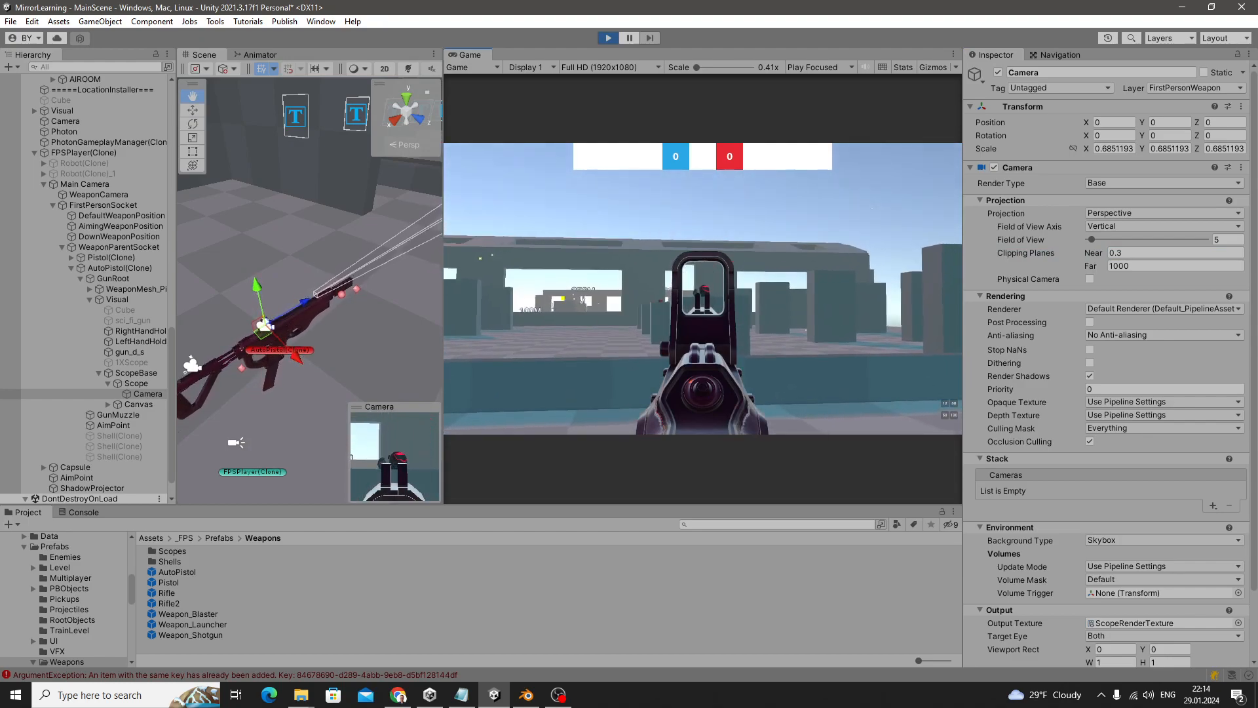
right_click(702, 289)
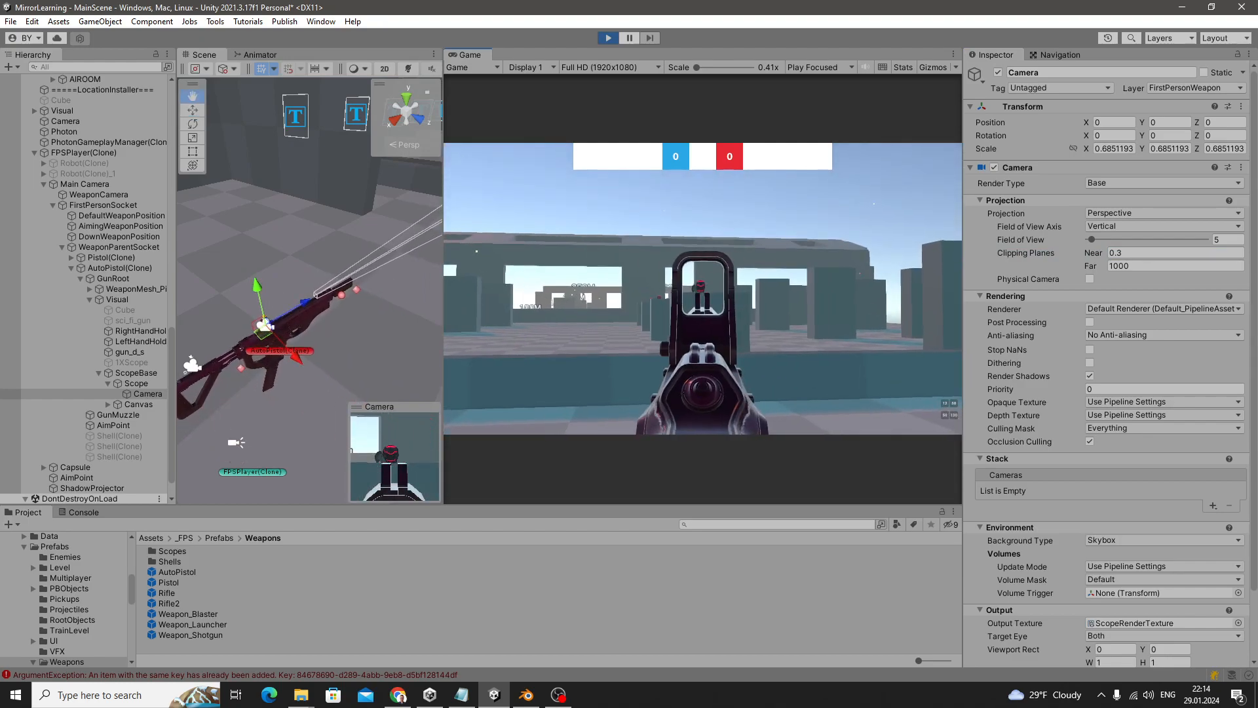
key(Escape)
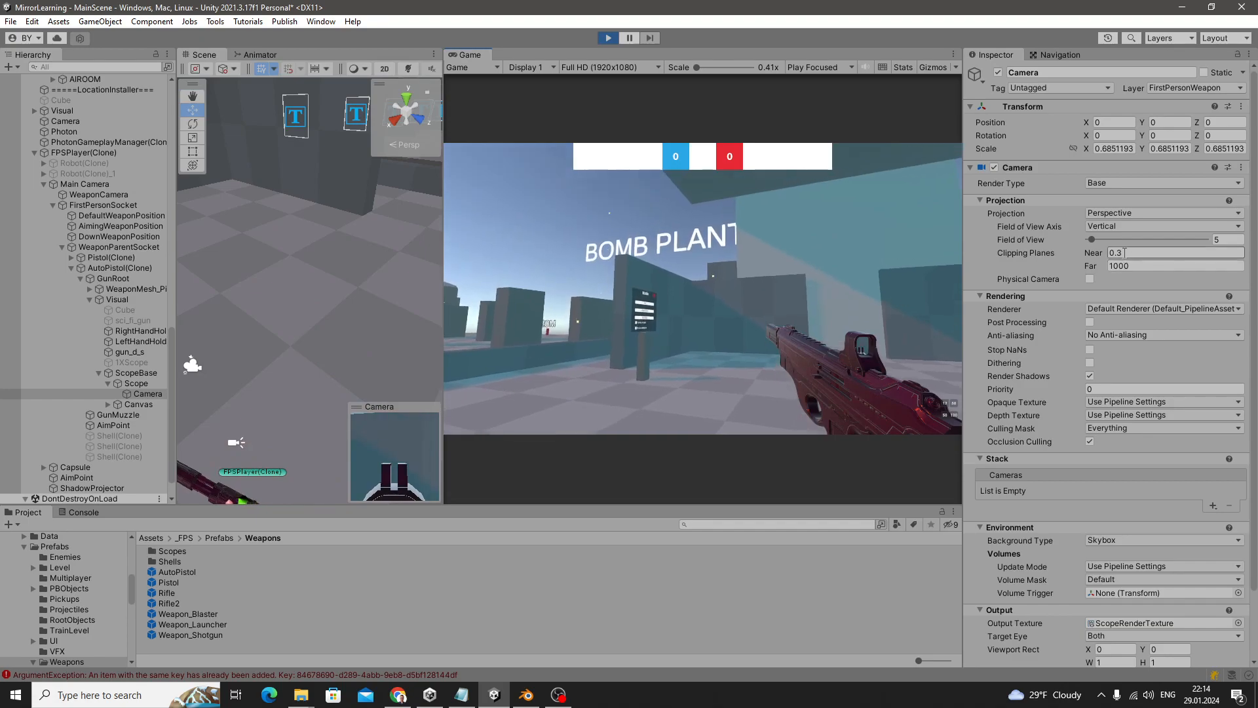
Set the scope Camera's near clipping plane to 0.5 and check the view while aiming
click(1123, 254)
text(0.5)
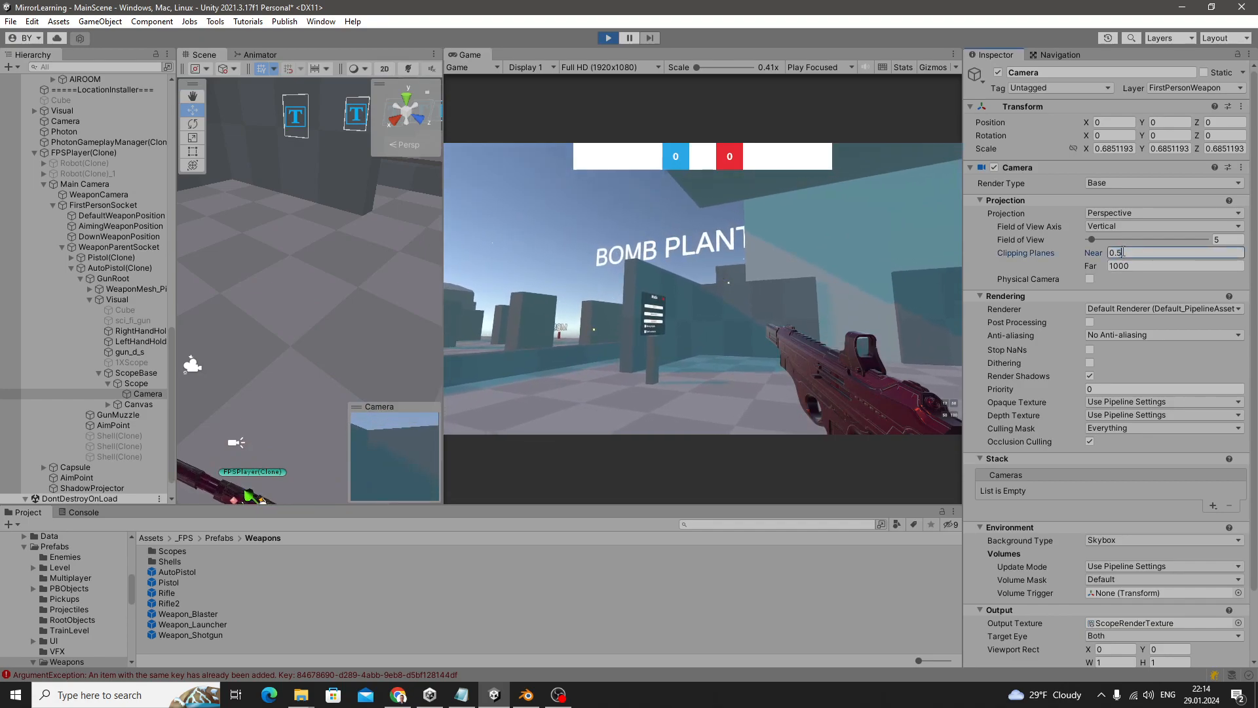
right_click(486, 324)
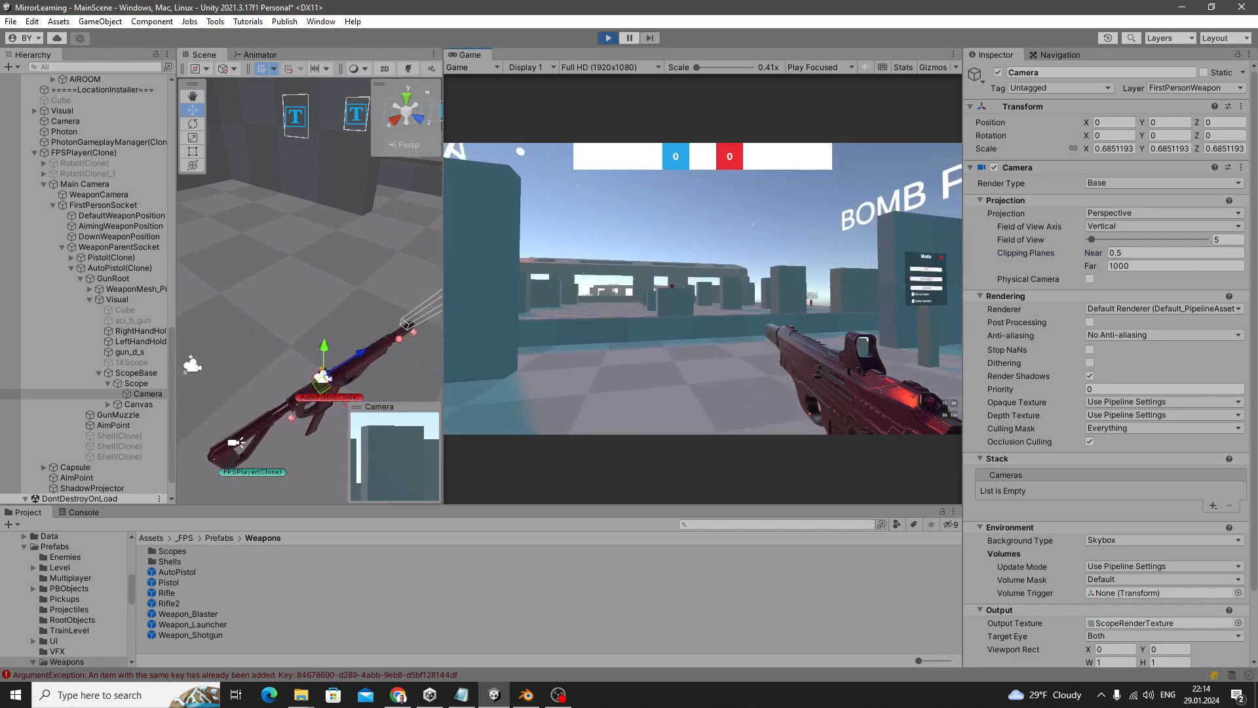
right_click(702, 288)
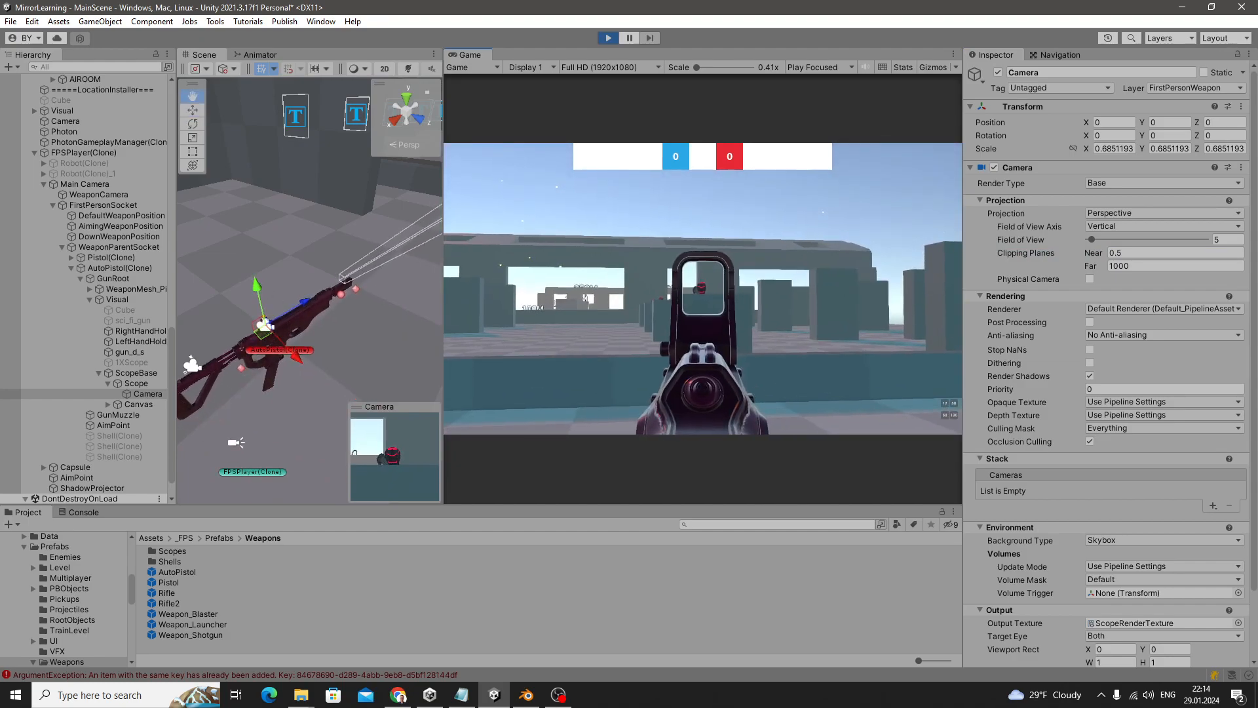
key(Escape)
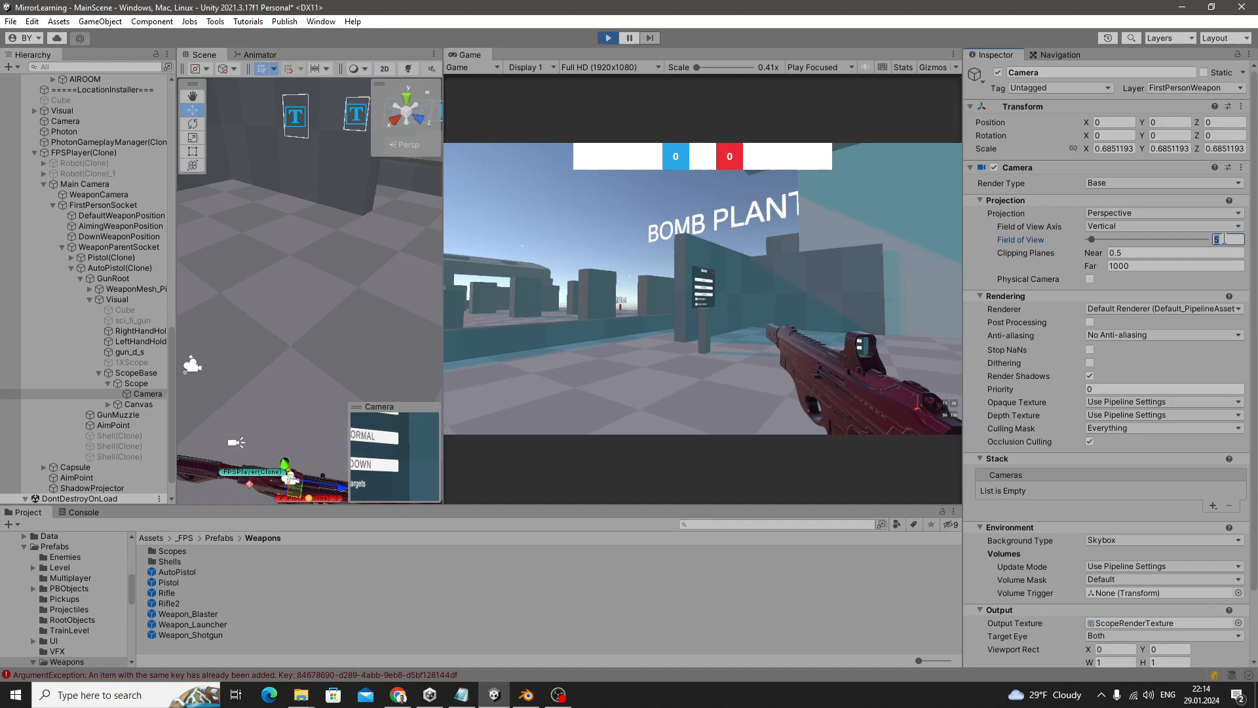
Set the scope Camera's field of view to 4, then stop the game after checking the aimed view
text(4)
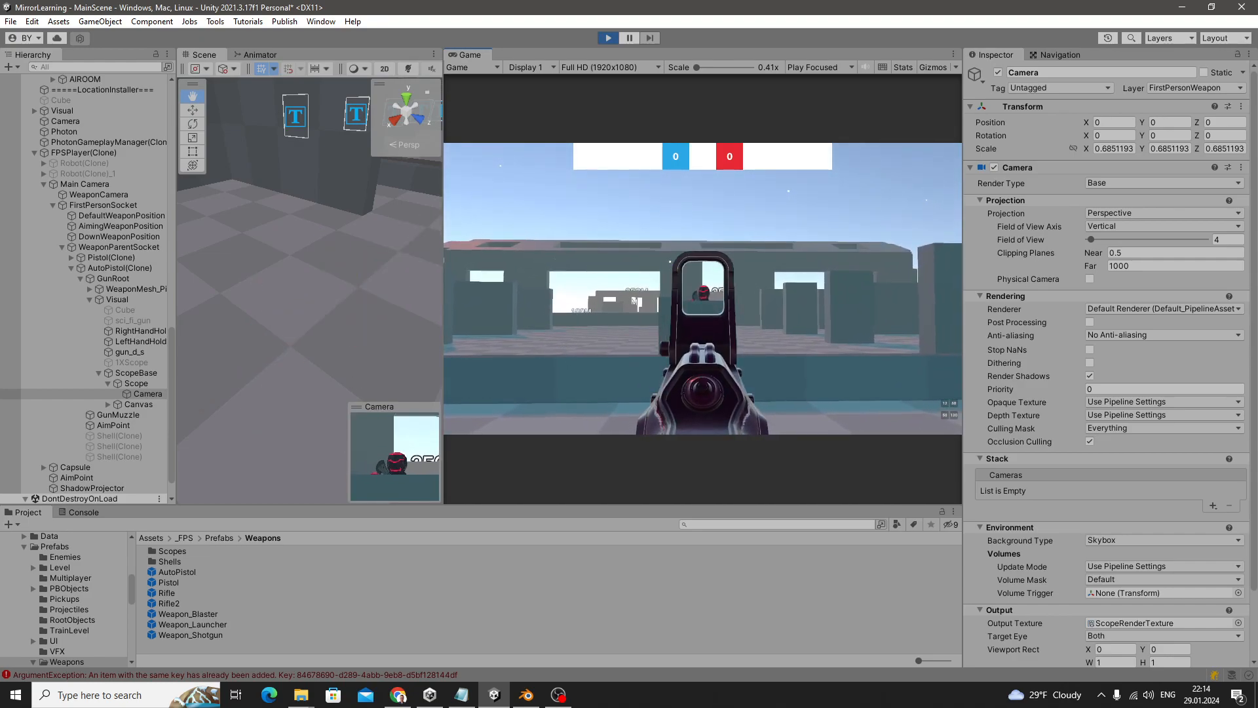
key(Escape)
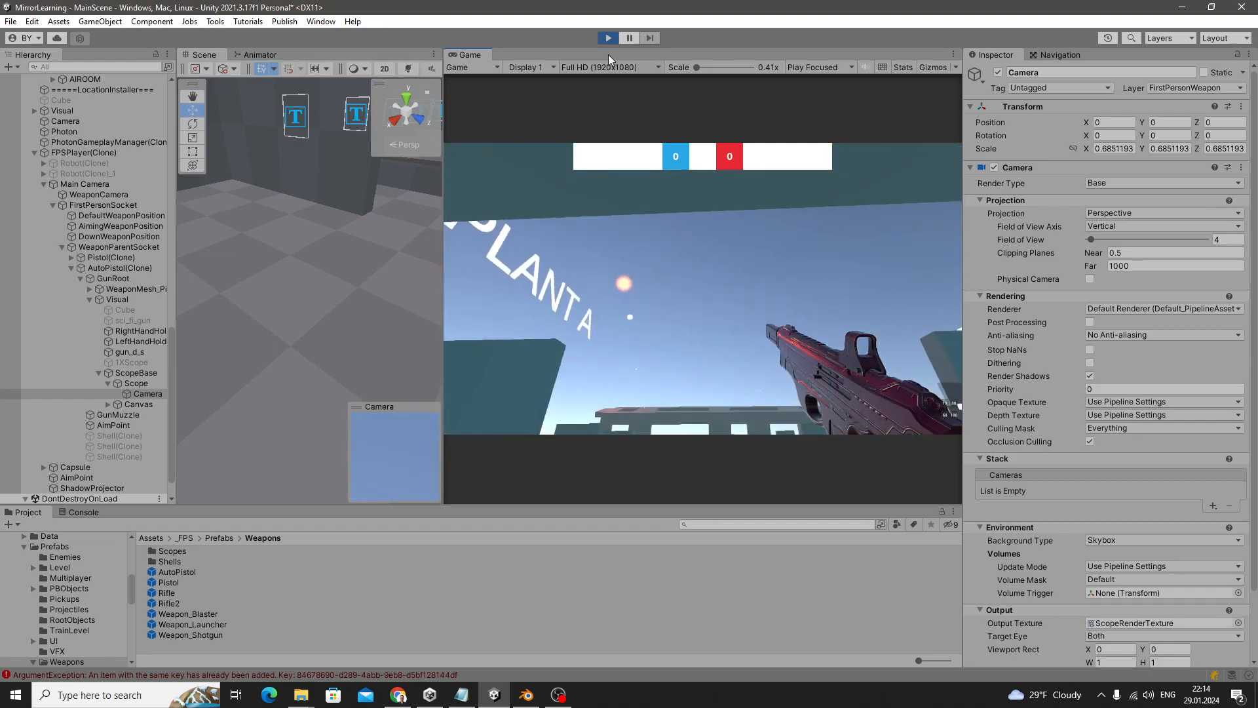
click(608, 38)
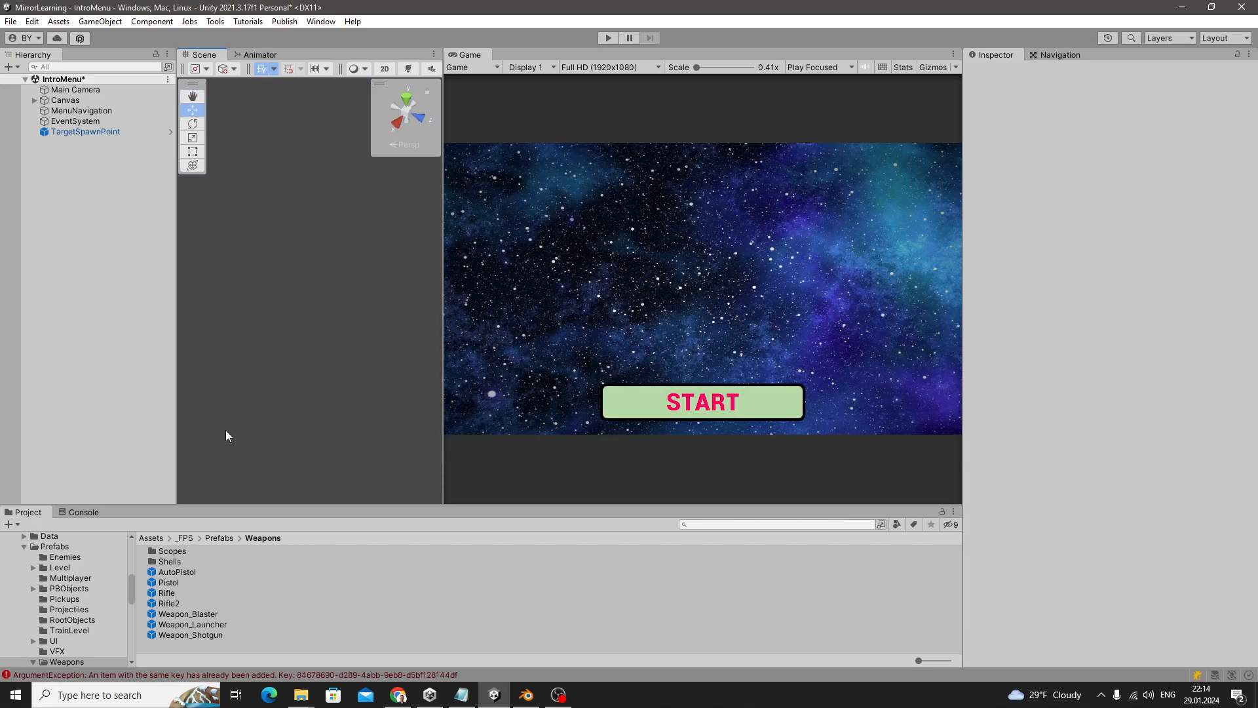
Open the Scopes folder under _FPS/Prefabs/Weapons and select the ScopeBase prefab
click(151, 538)
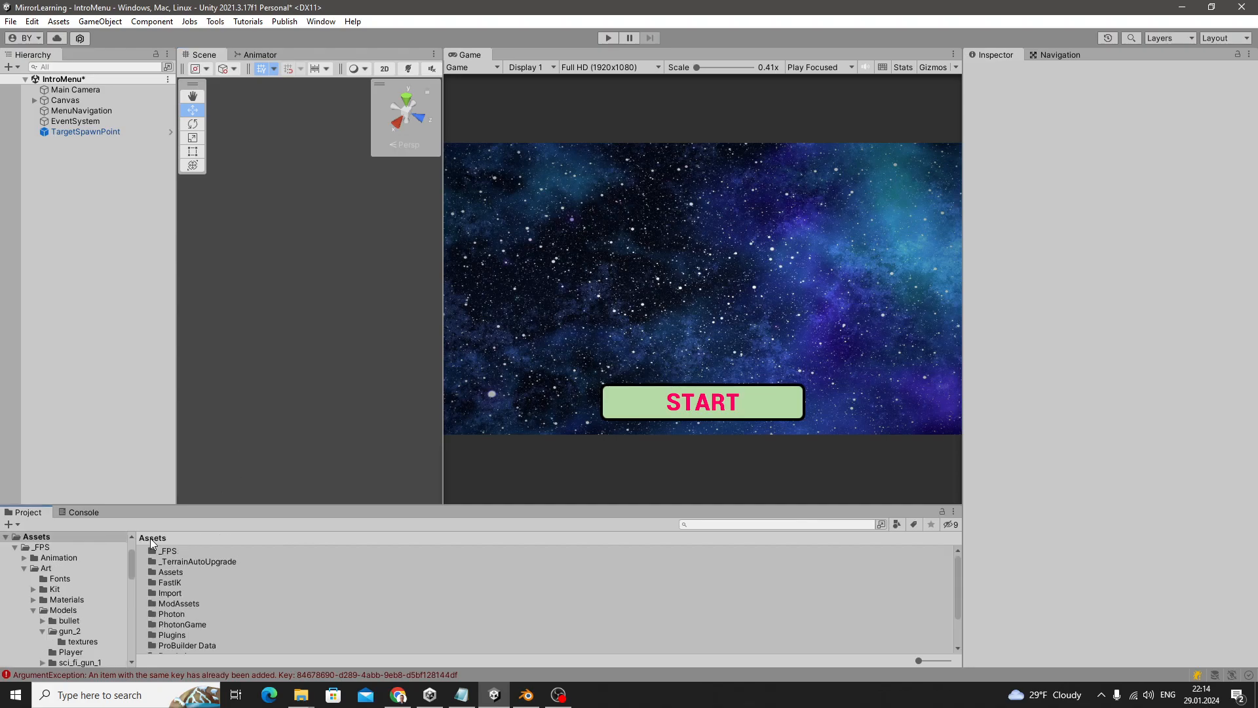
double_click(174, 552)
double_click(174, 594)
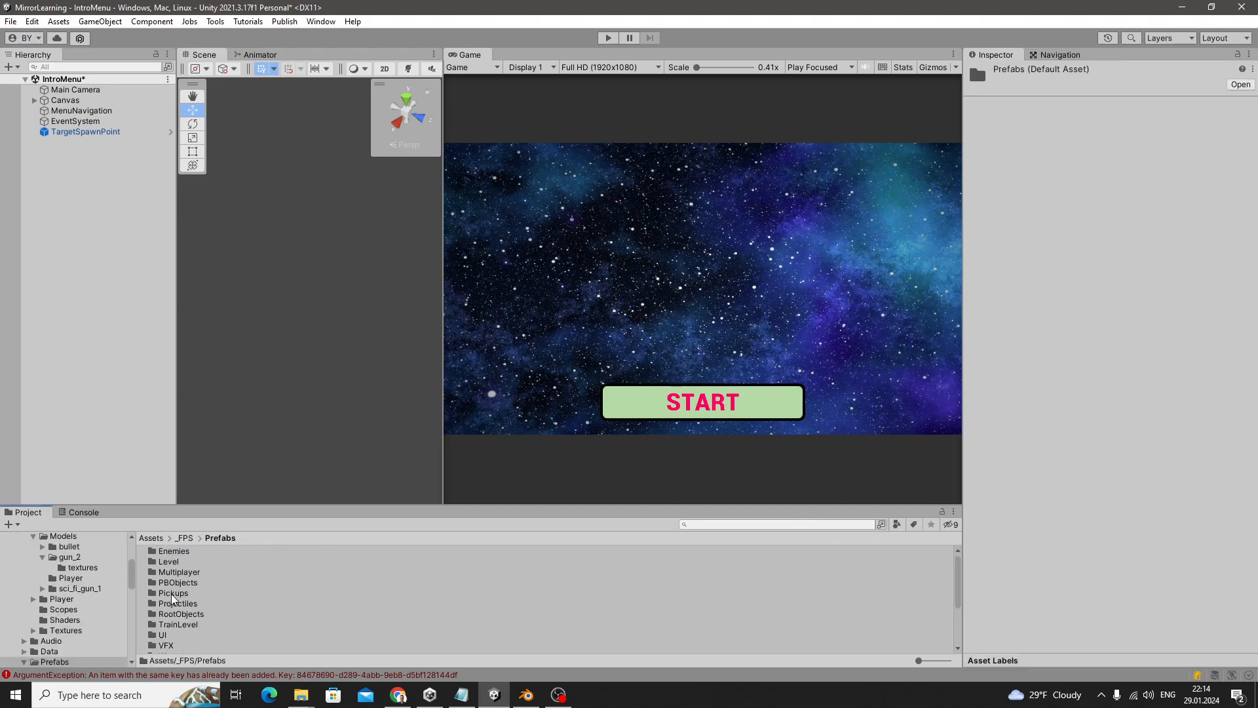
scroll(174, 574, down, 5)
double_click(175, 585)
click(170, 562)
double_click(175, 562)
click(330, 545)
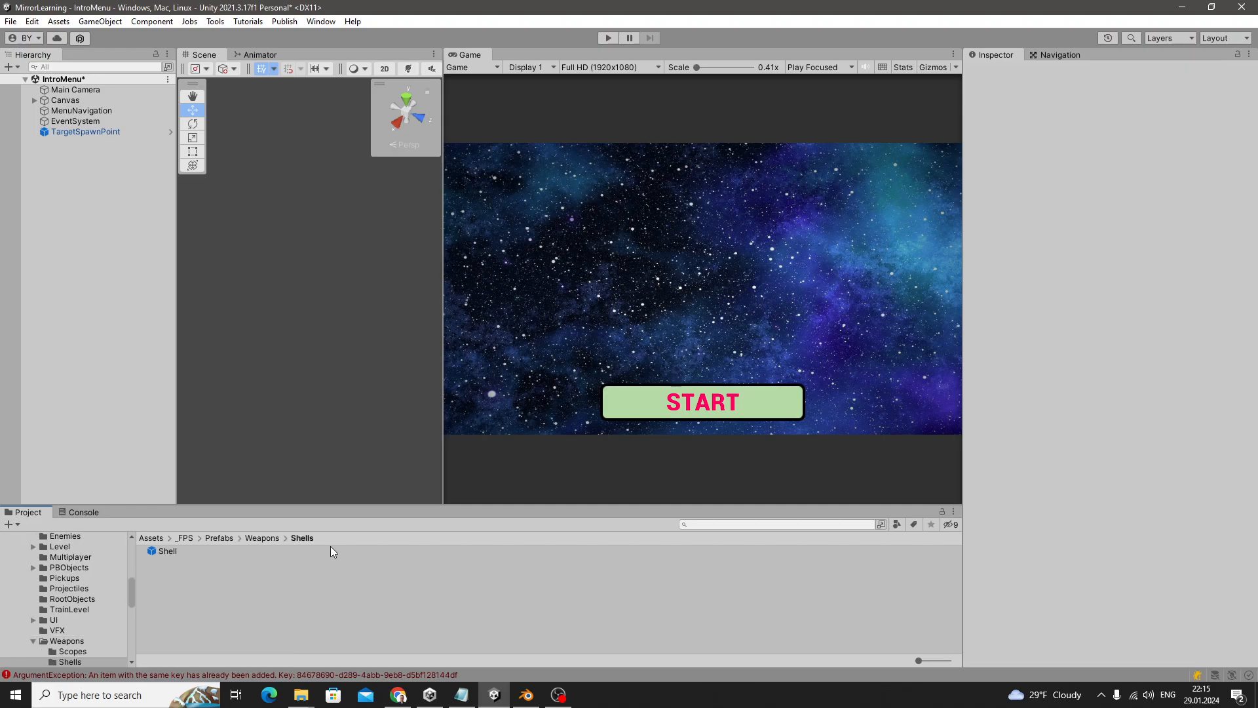
click(262, 537)
double_click(172, 552)
click(172, 552)
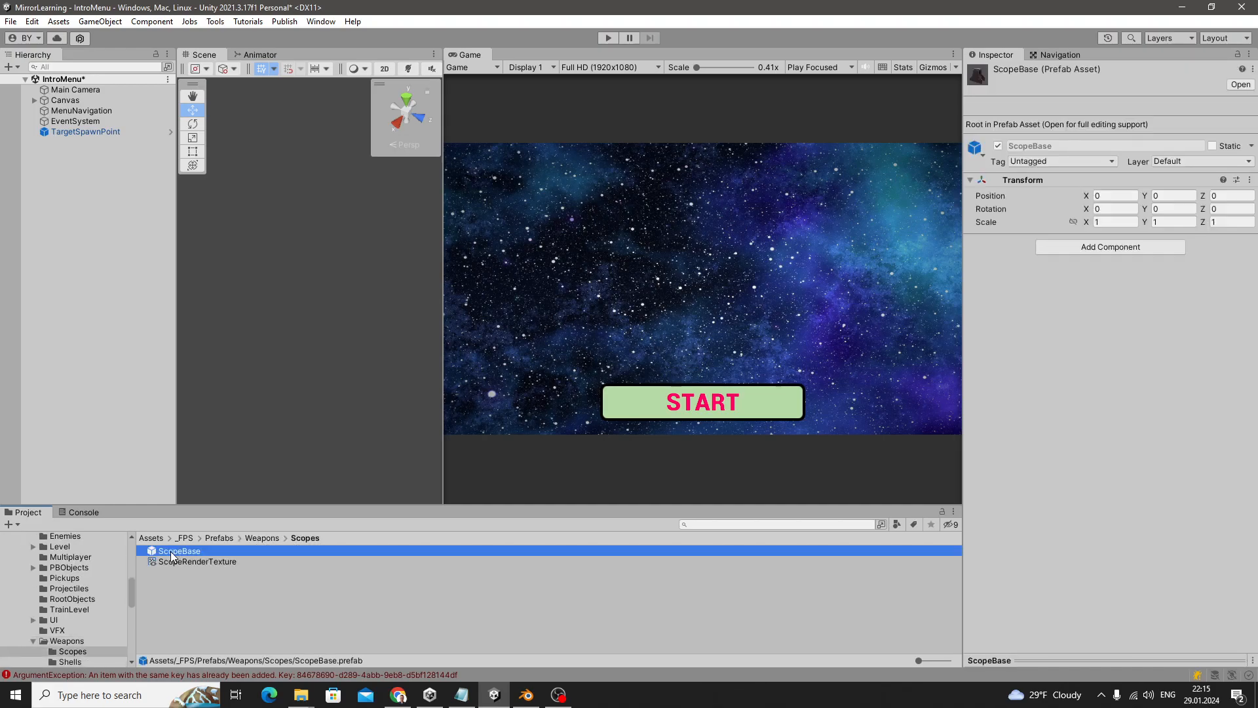
Create a prefab variant of ScopeBase named Scope2x
right_click(172, 555)
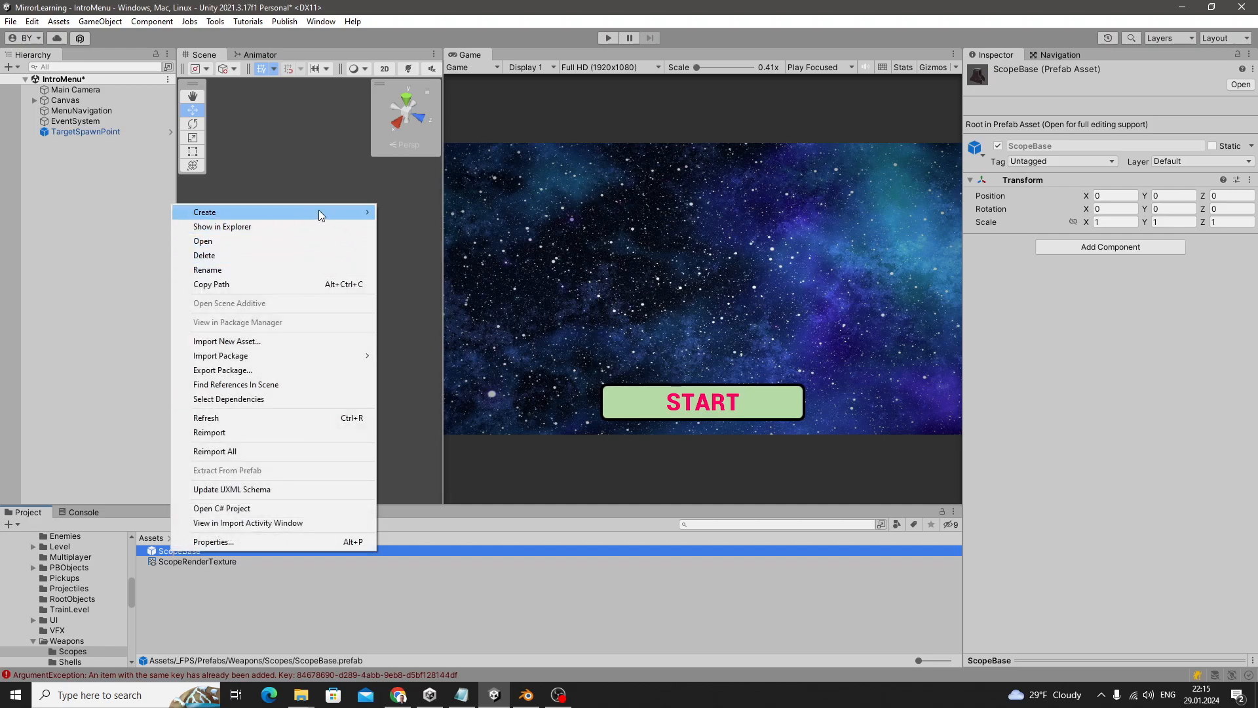
mouse_move(318, 210)
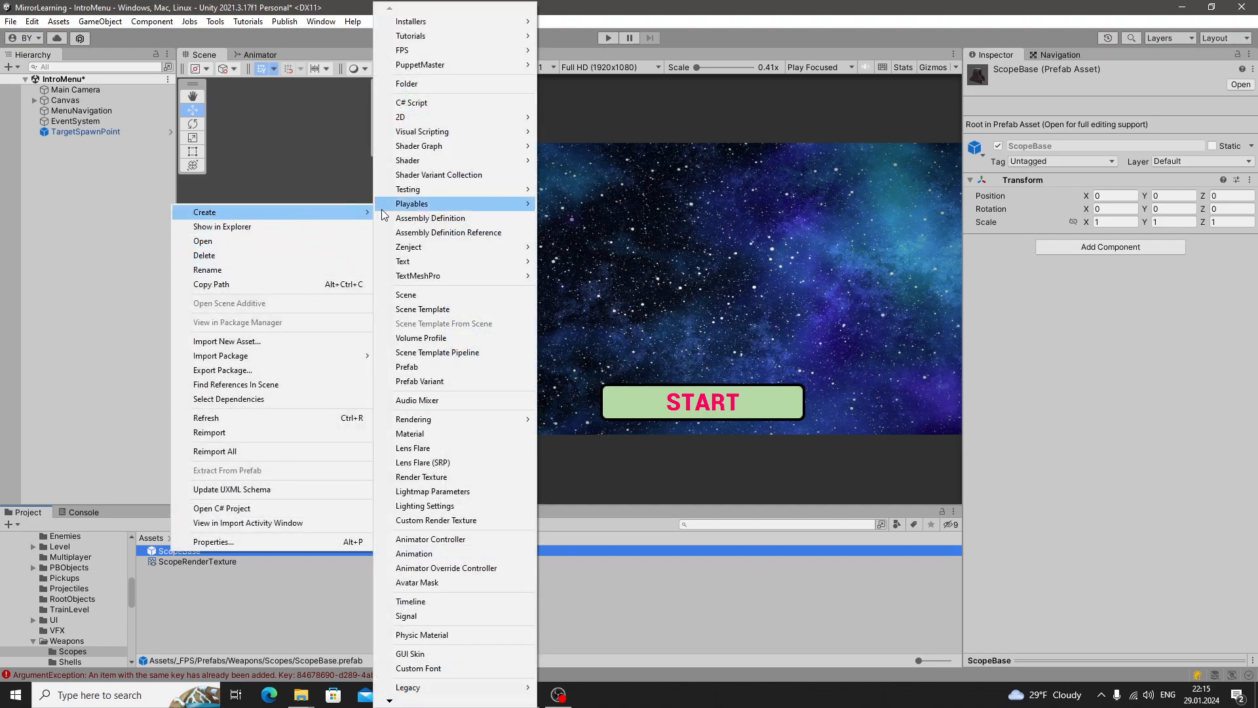
click(420, 381)
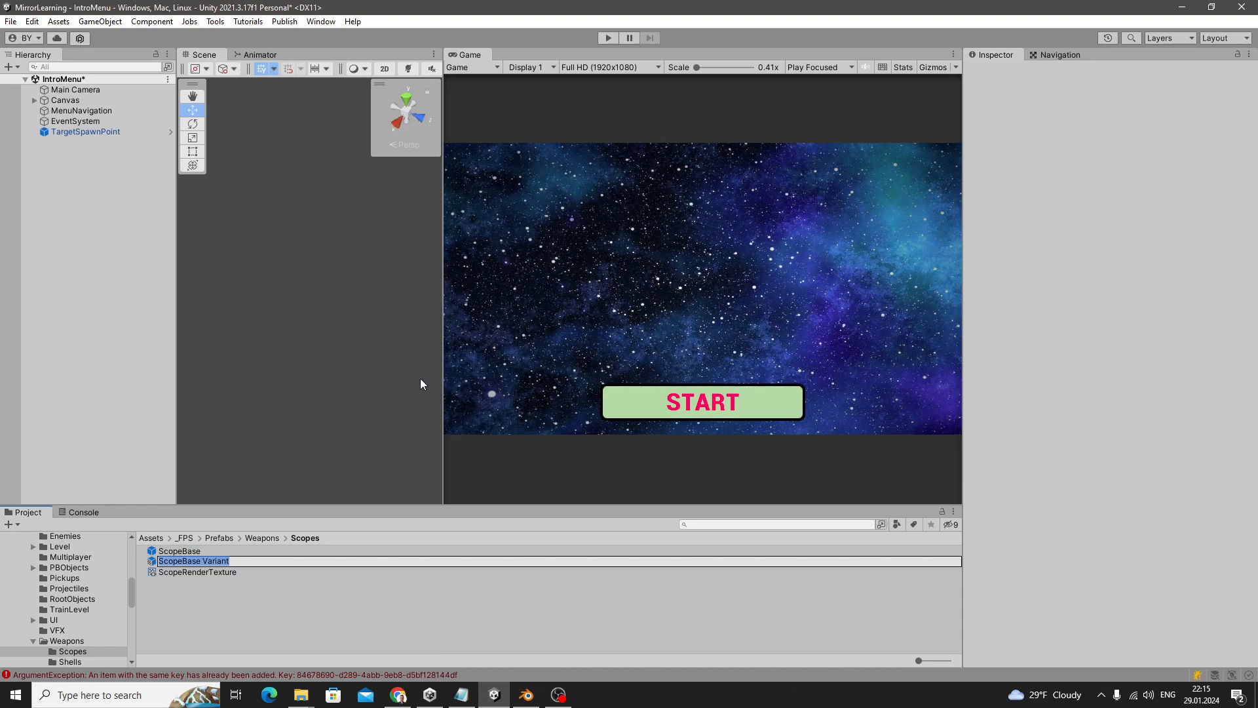
text(Scope2x)
key(Return)
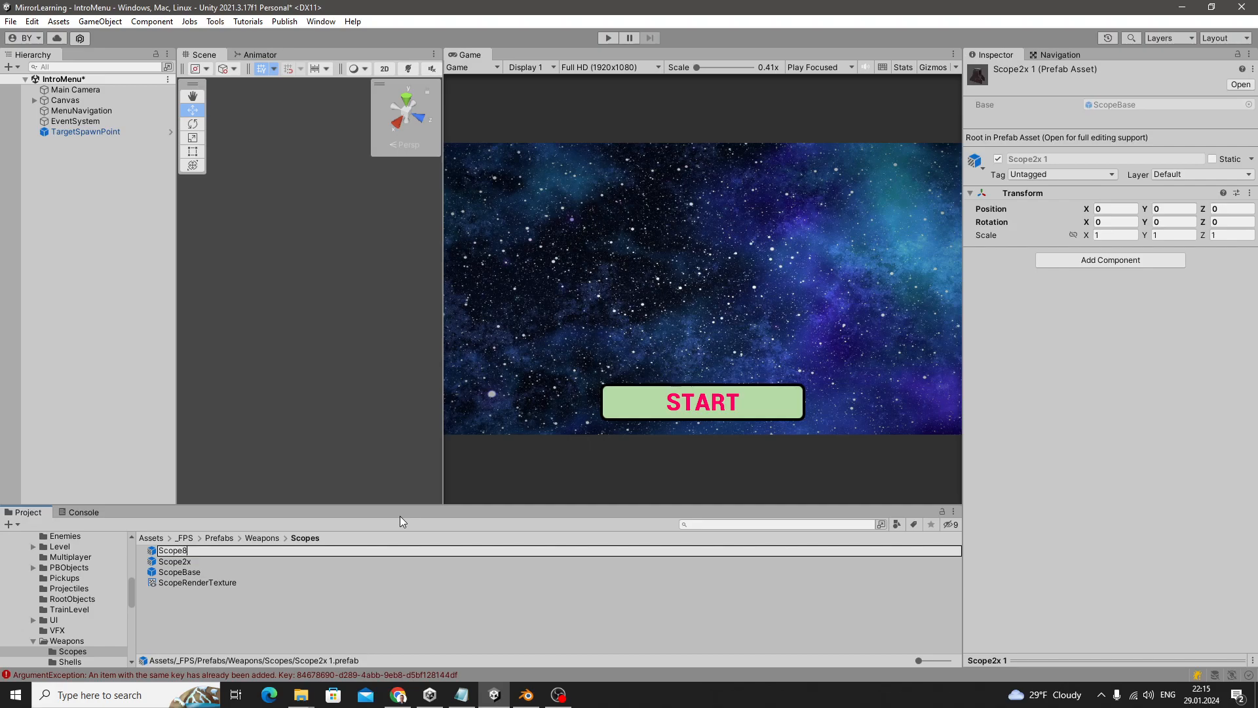
Name the two additional ScopeBase prefab variants Scope8x and Scope16x
key(Return)
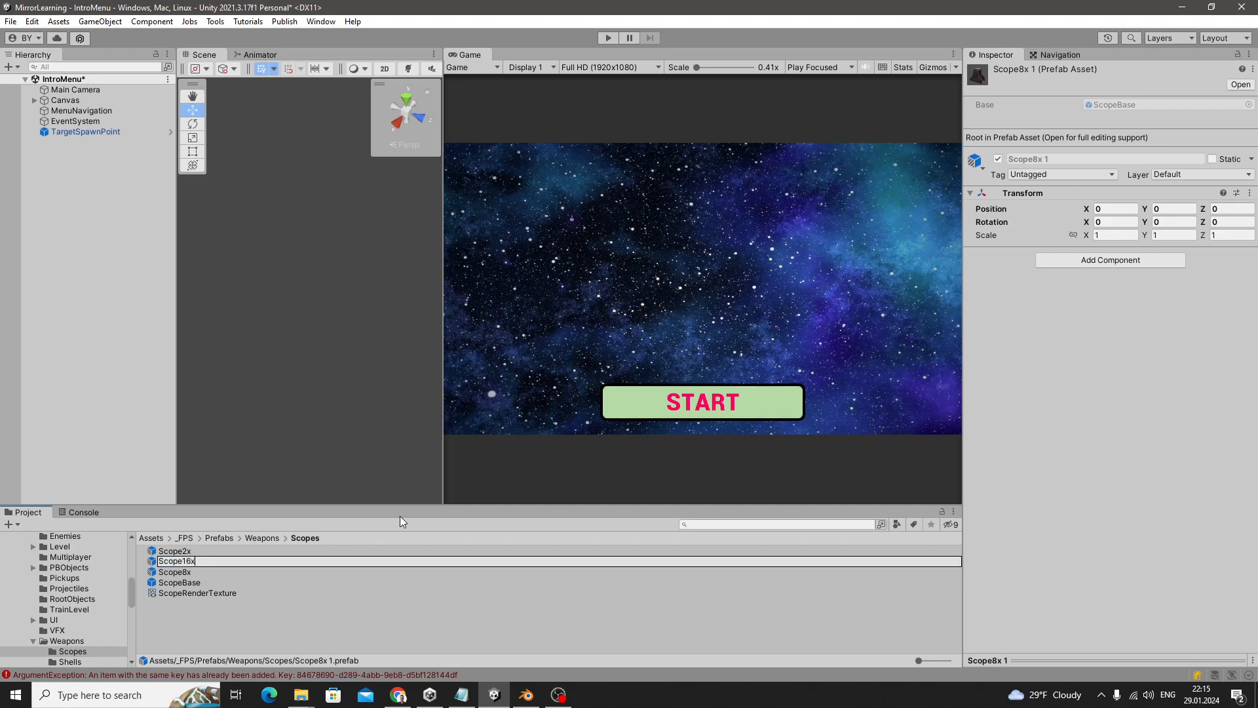
key(Return)
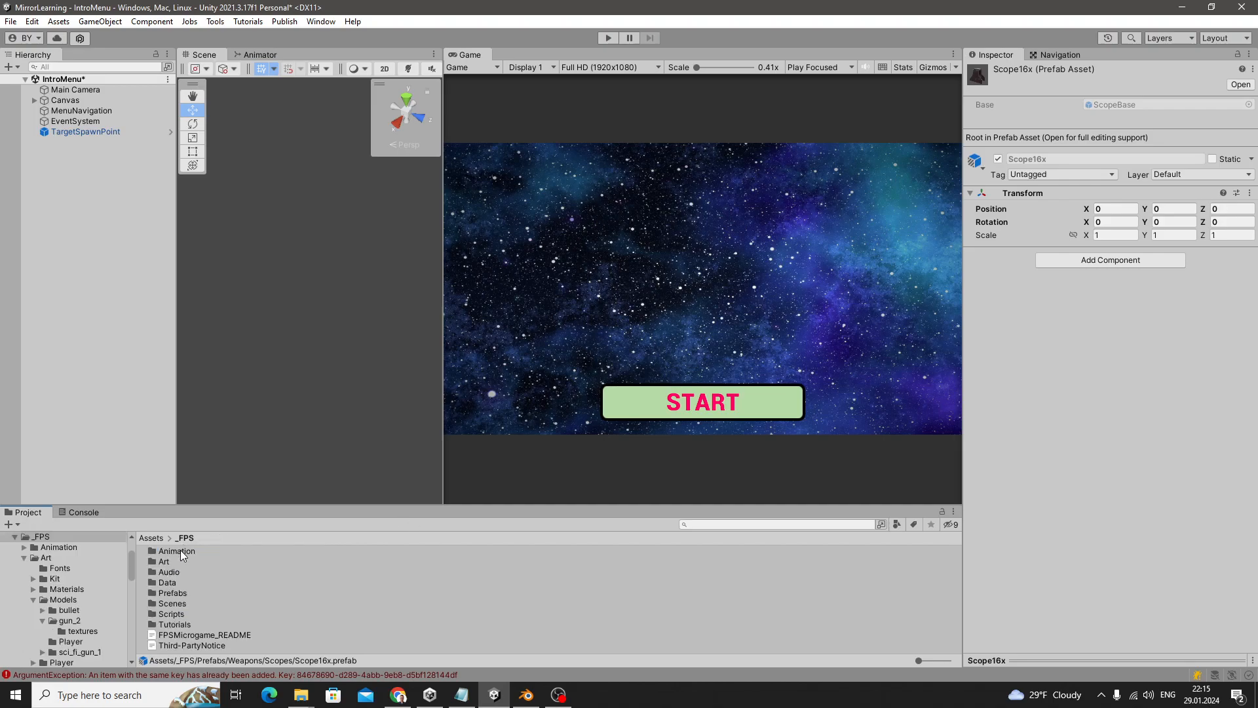
Open the Scope2x prefab, set its Camera's field of view to 4, and save the prefab
double_click(176, 551)
right_drag(329, 256, 277, 209)
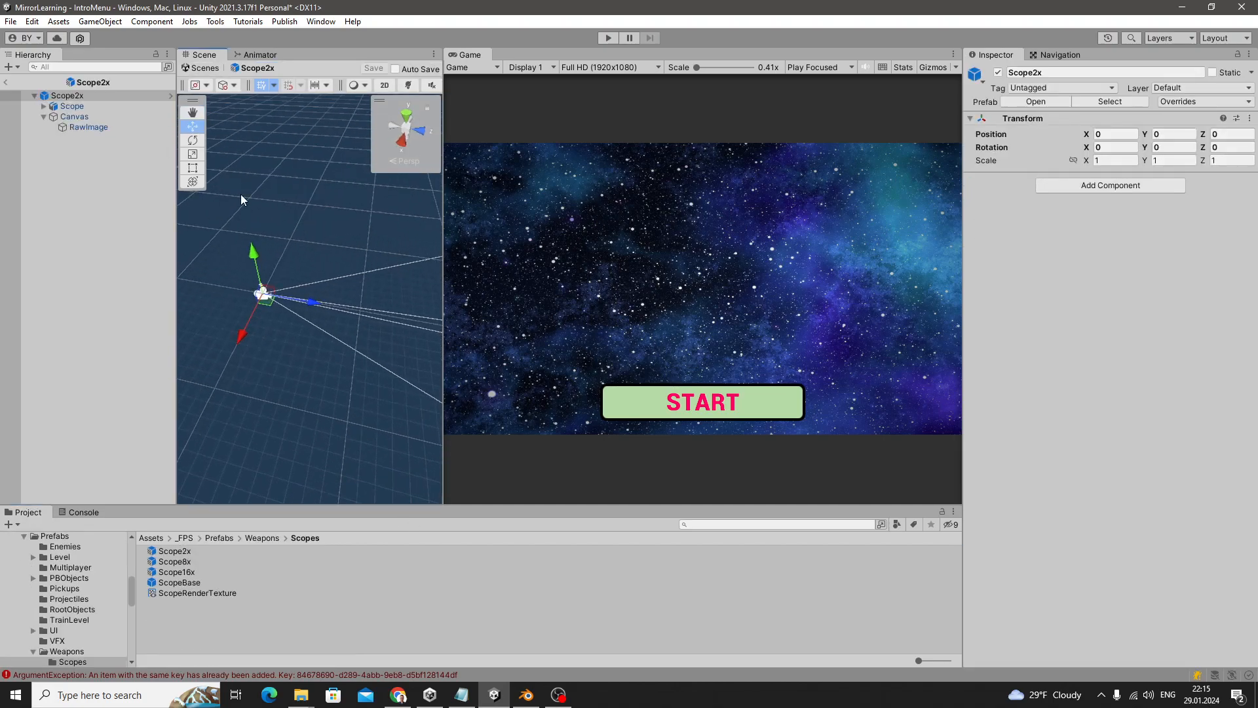
click(43, 106)
click(83, 116)
right_drag(295, 275, 315, 364)
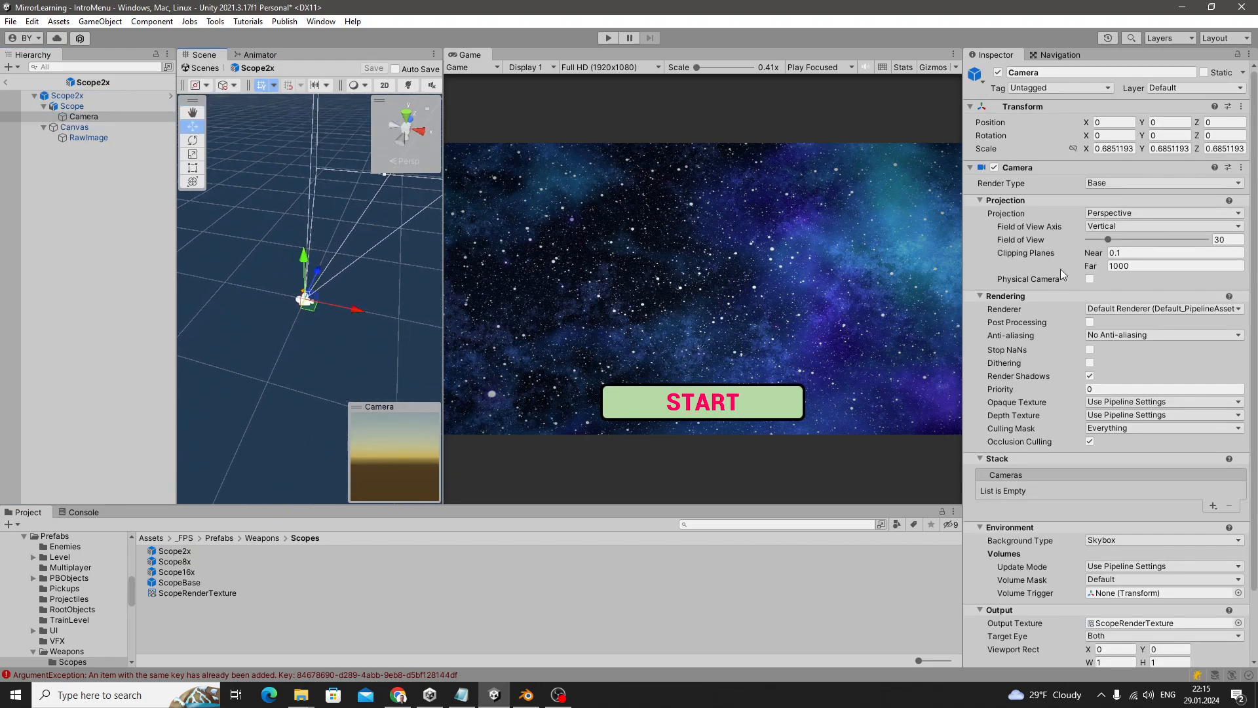
click(1224, 239)
text(4)
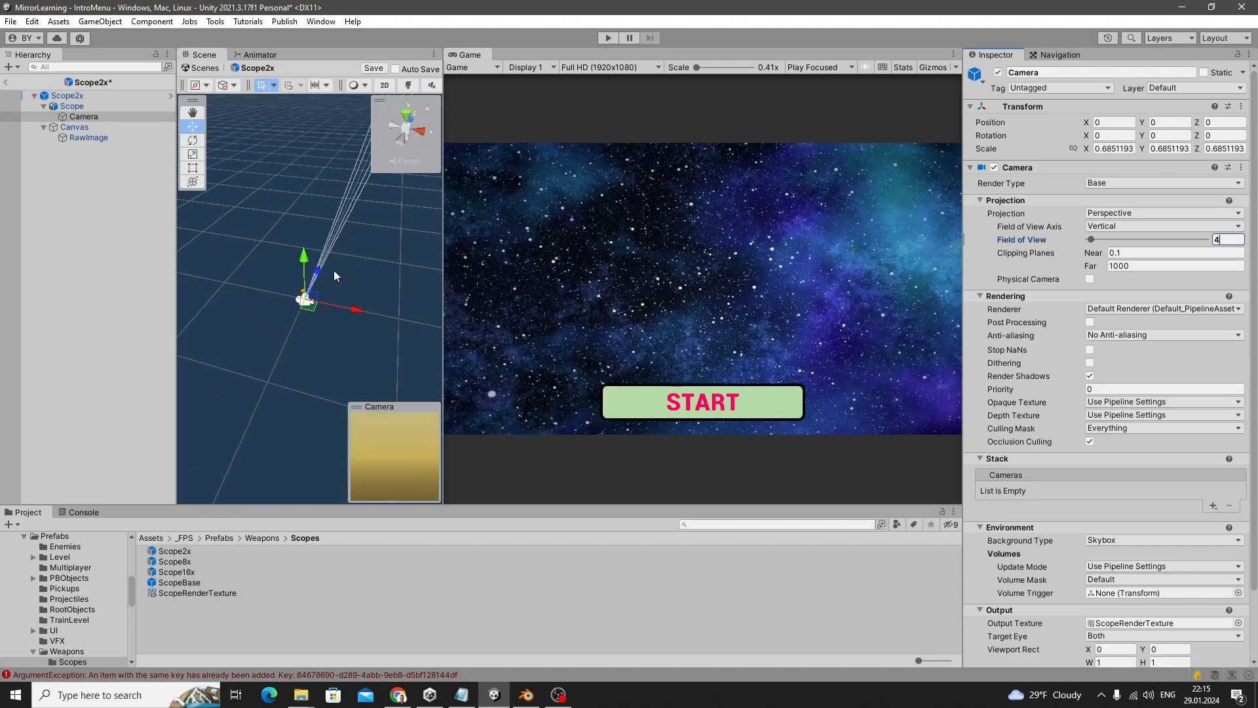
right_drag(334, 271, 349, 263)
key(ctrl+s)
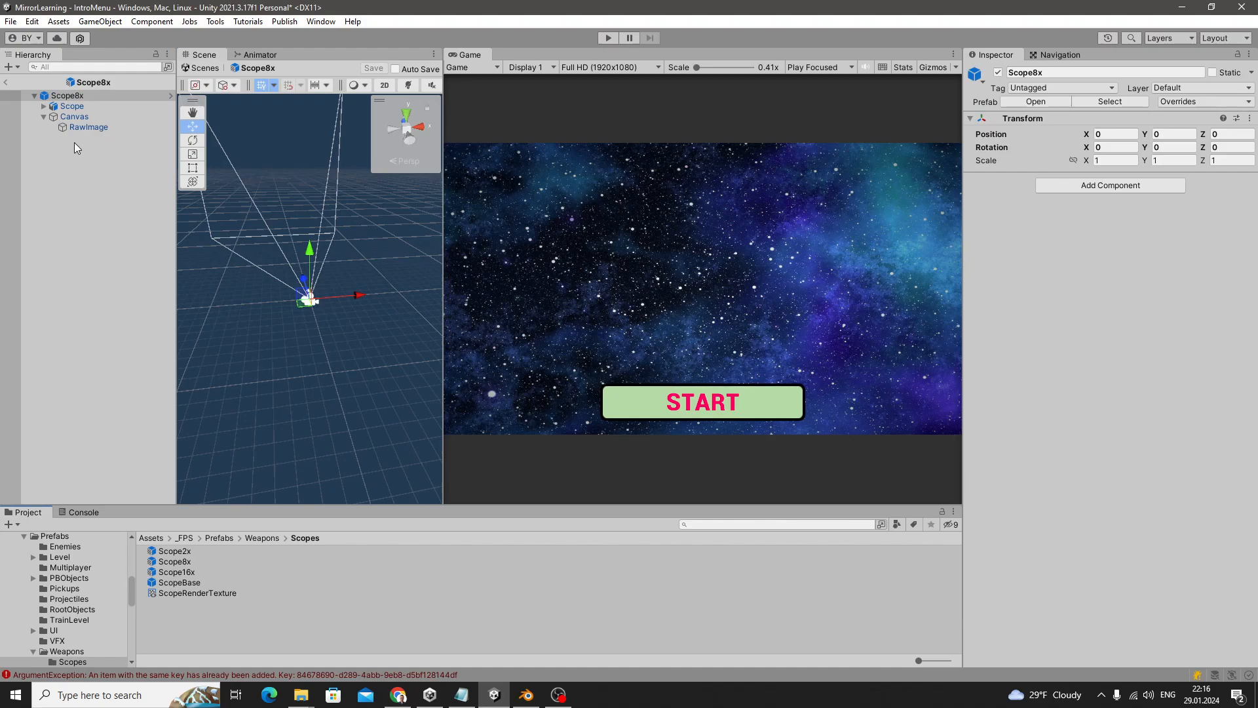
Set the field of view of the Scope8x prefab's Camera to 2 and save the prefab
click(68, 117)
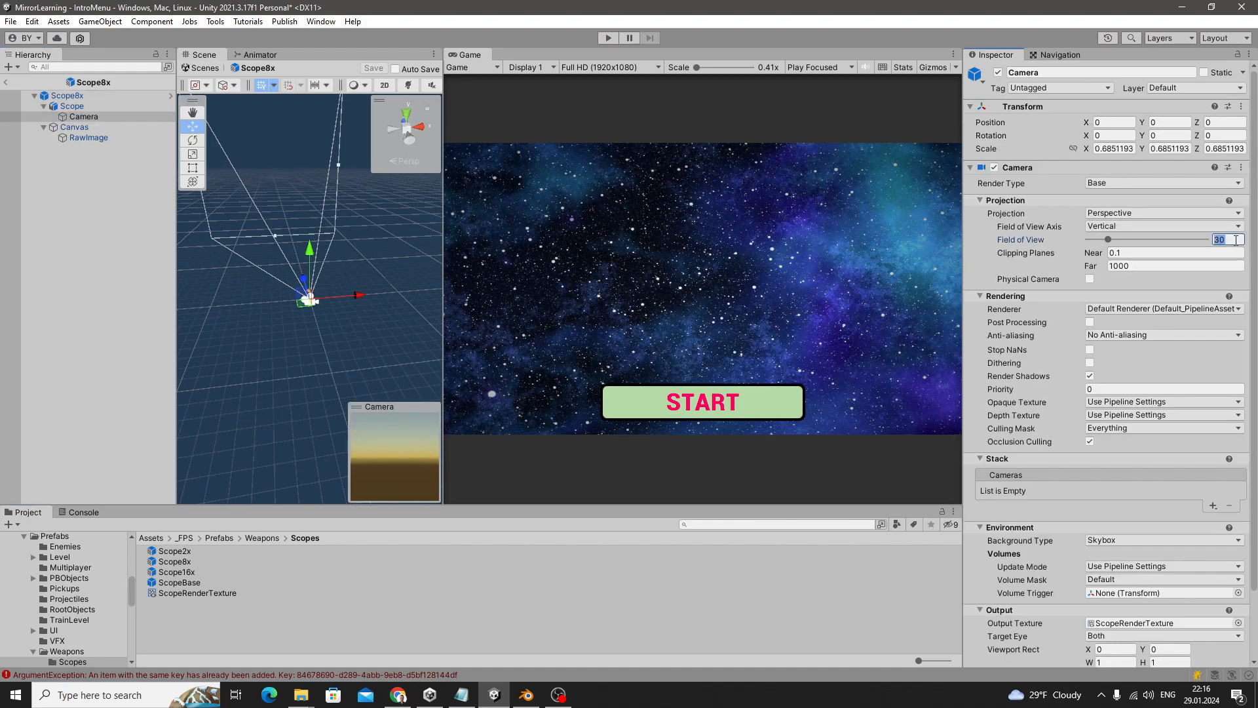
text(2)
right_drag(379, 281, 383, 281)
key(ctrl+s)
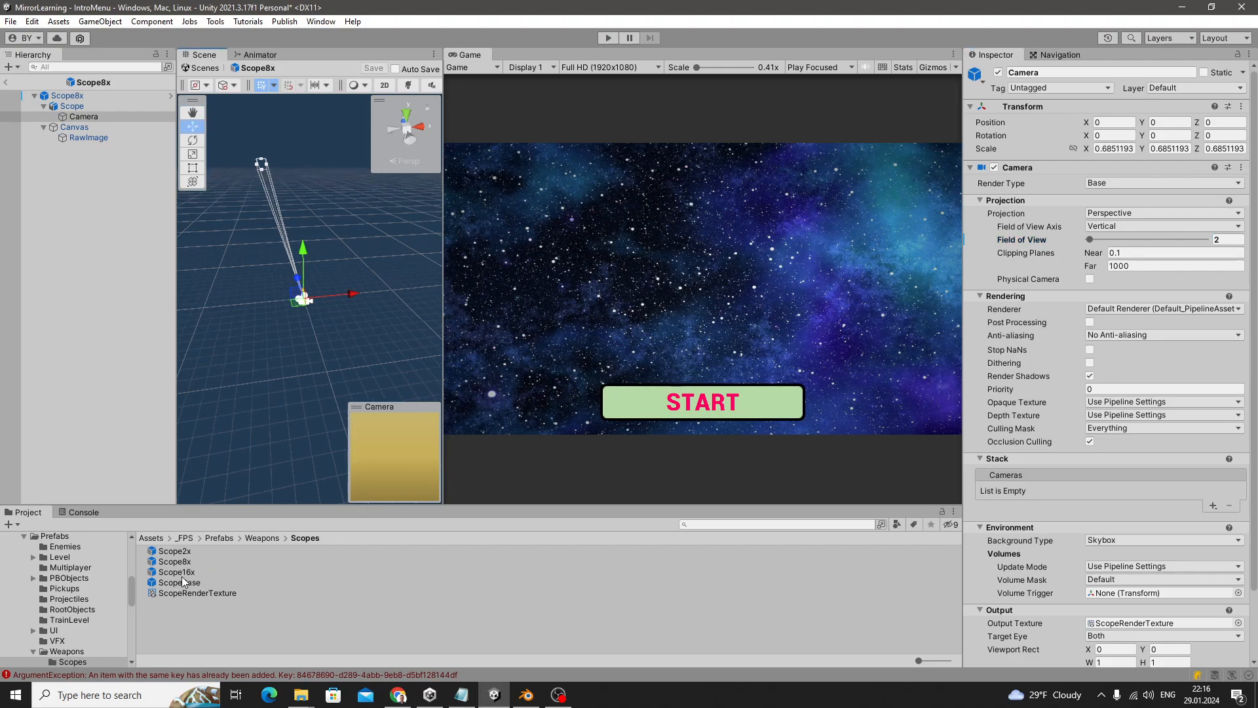
Open the Scope16x prefab, set its Camera's field of view to 1.3, and leave prefab editing
double_click(182, 575)
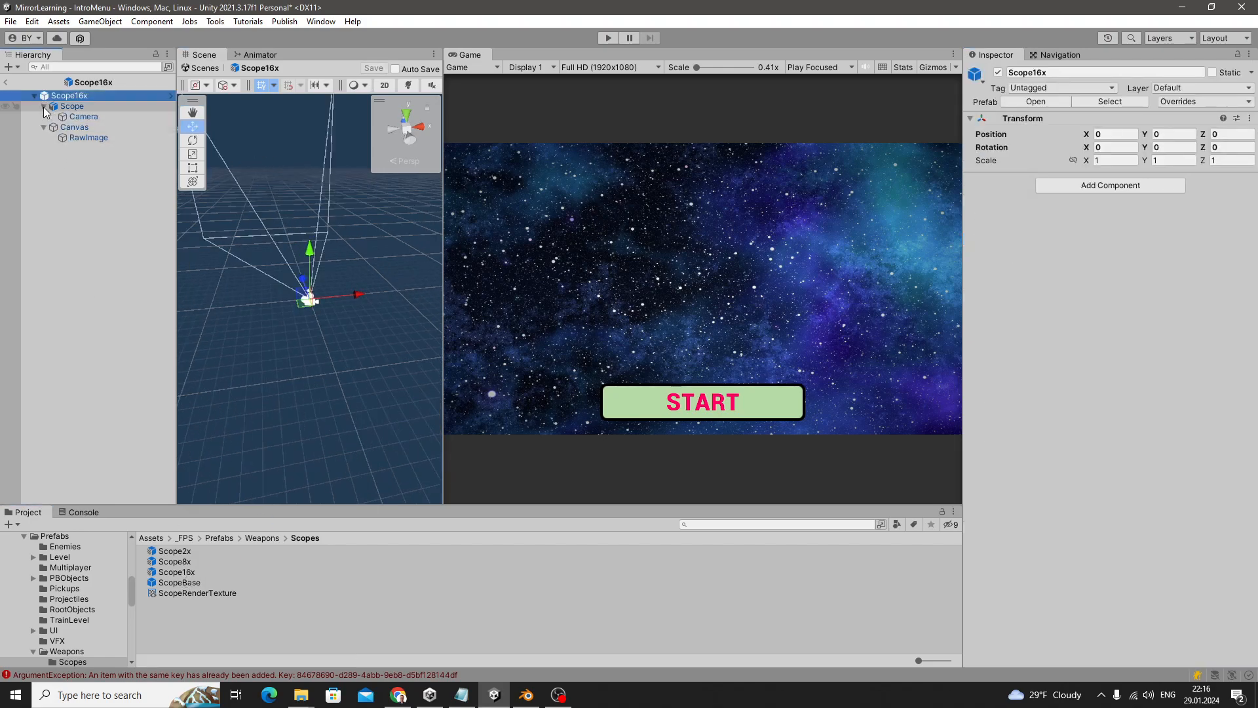
click(55, 117)
click(1235, 239)
text(1.3)
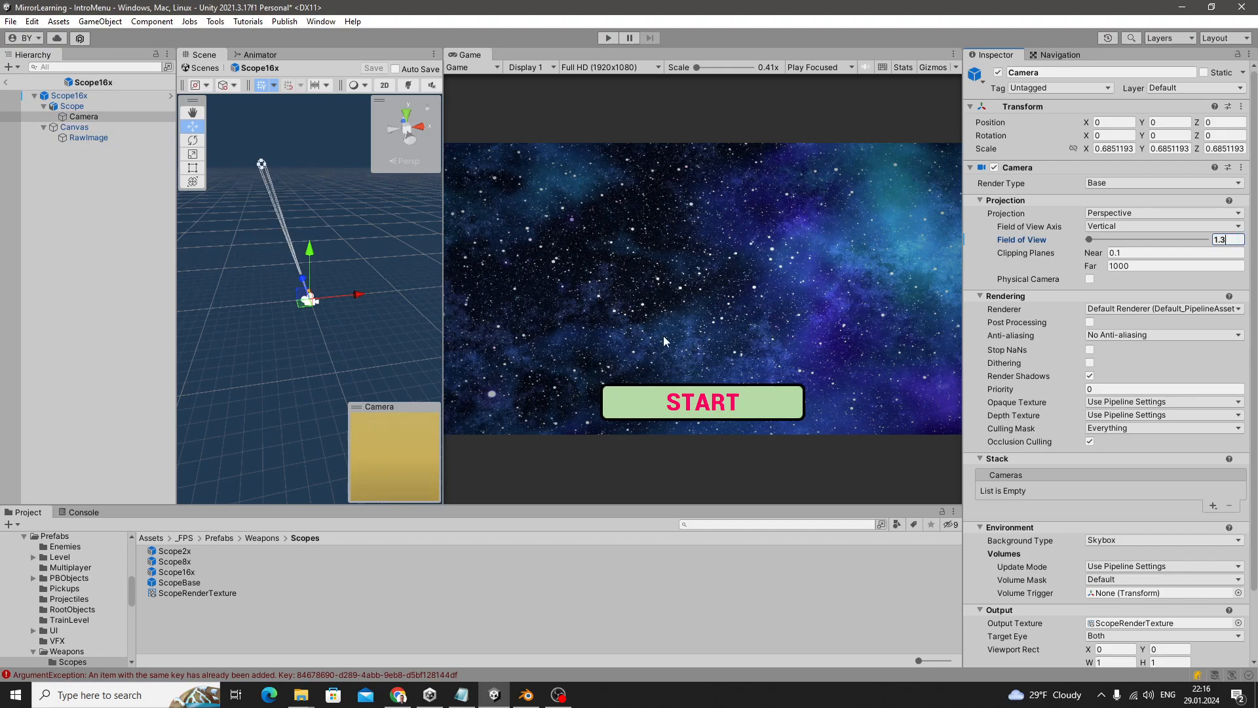
right_drag(318, 237, 304, 219)
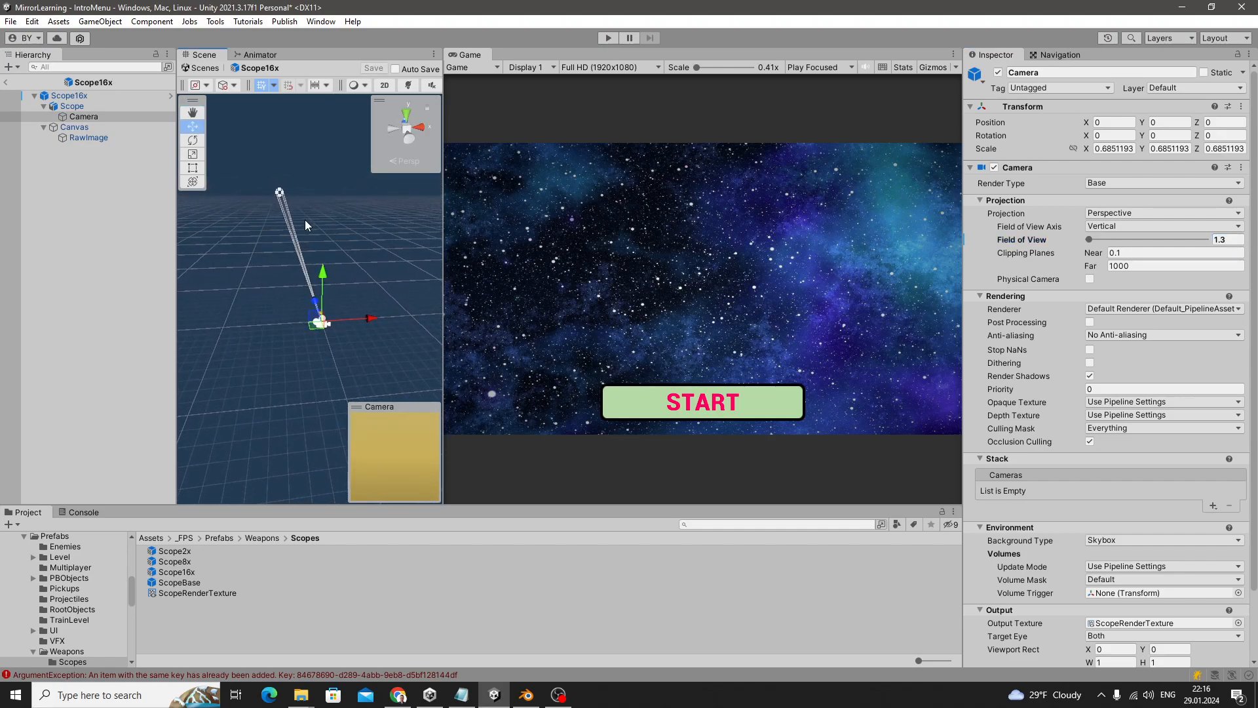
click(5, 83)
Open the AutoPistol prefab from the Weapons folder and collapse its ScopeBase object
click(257, 537)
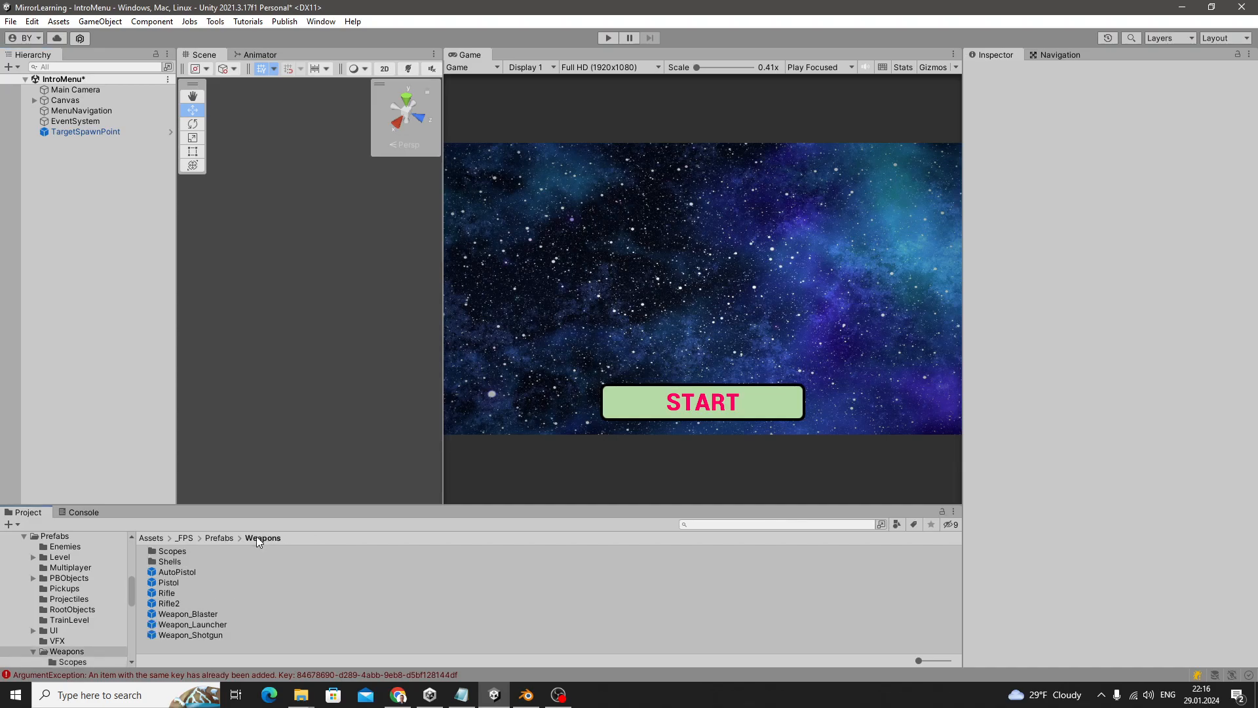
double_click(176, 572)
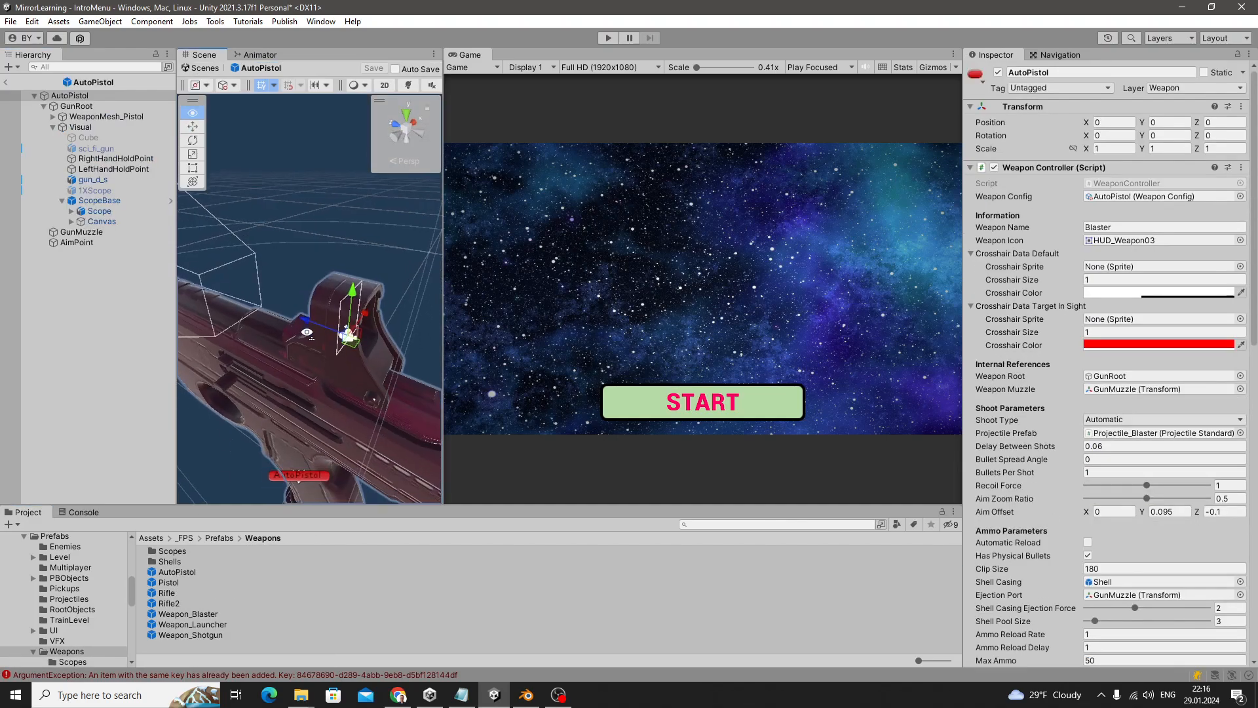
click(63, 201)
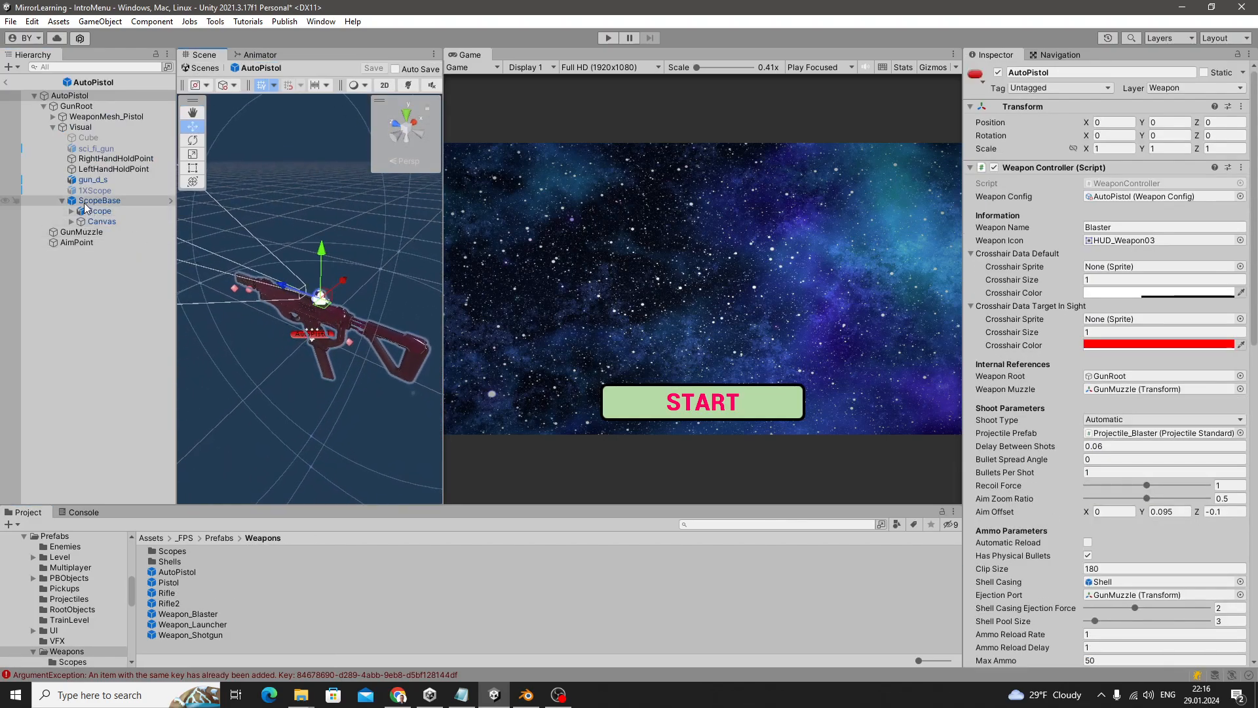
Add the Scope2x prefab from the Scopes folder under AutoPistol's Visual object and deactivate ScopeBase
double_click(172, 552)
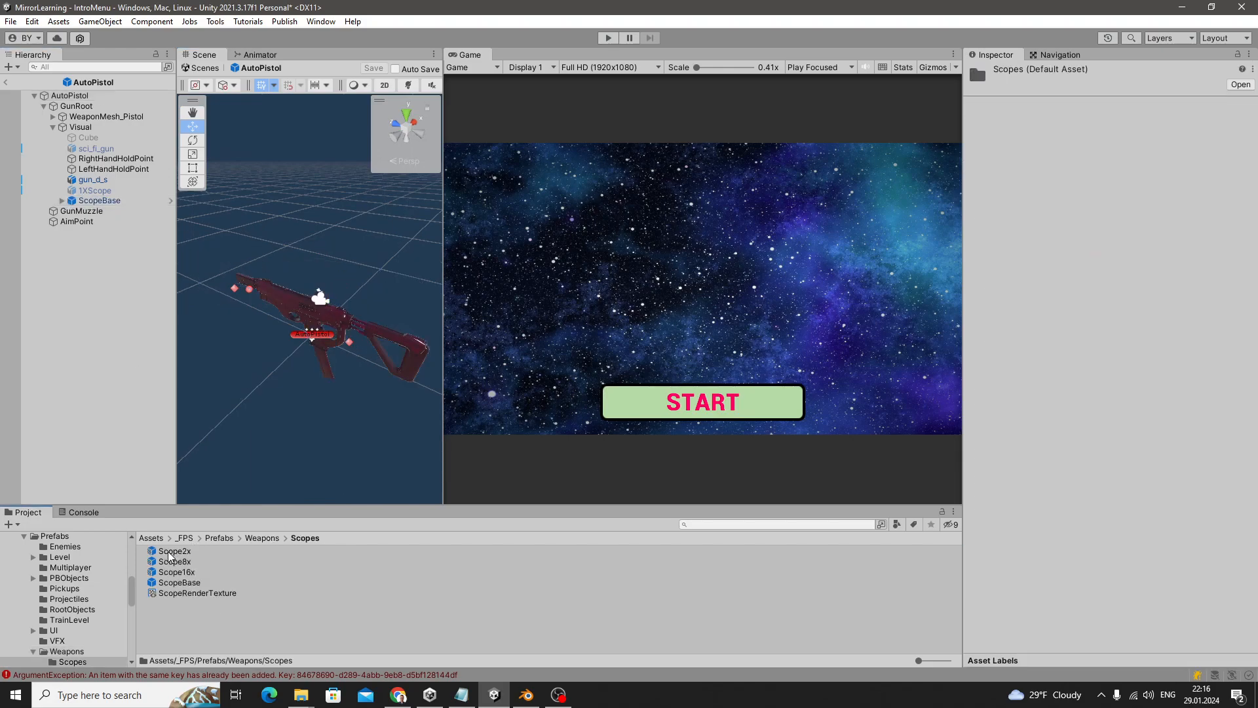
click(173, 554)
click(187, 562)
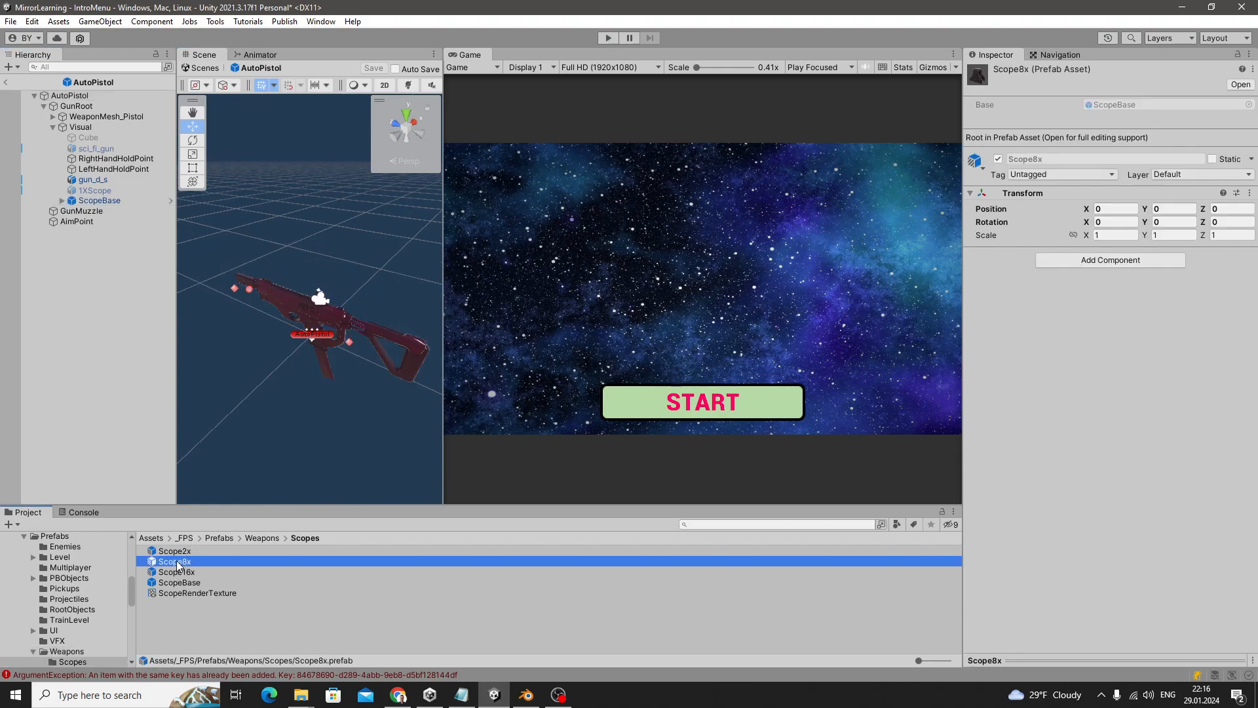
click(185, 554)
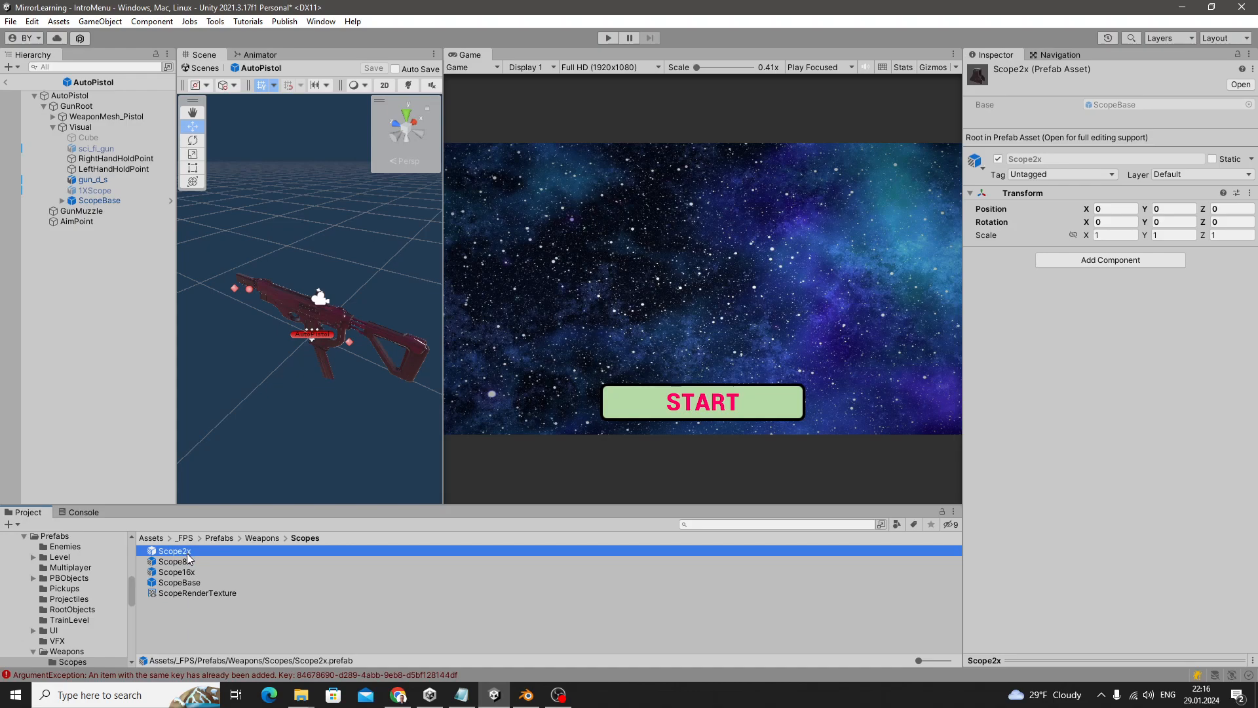
drag(184, 557, 101, 262)
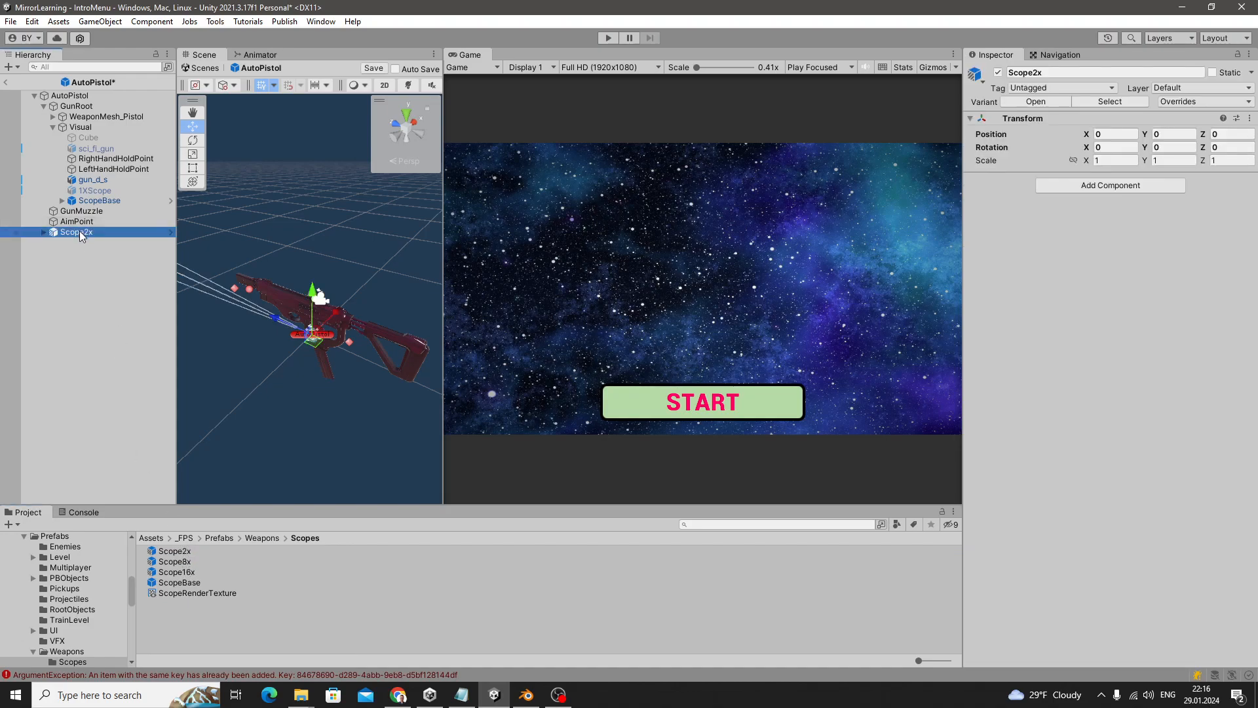
drag(97, 209, 97, 204)
click(97, 201)
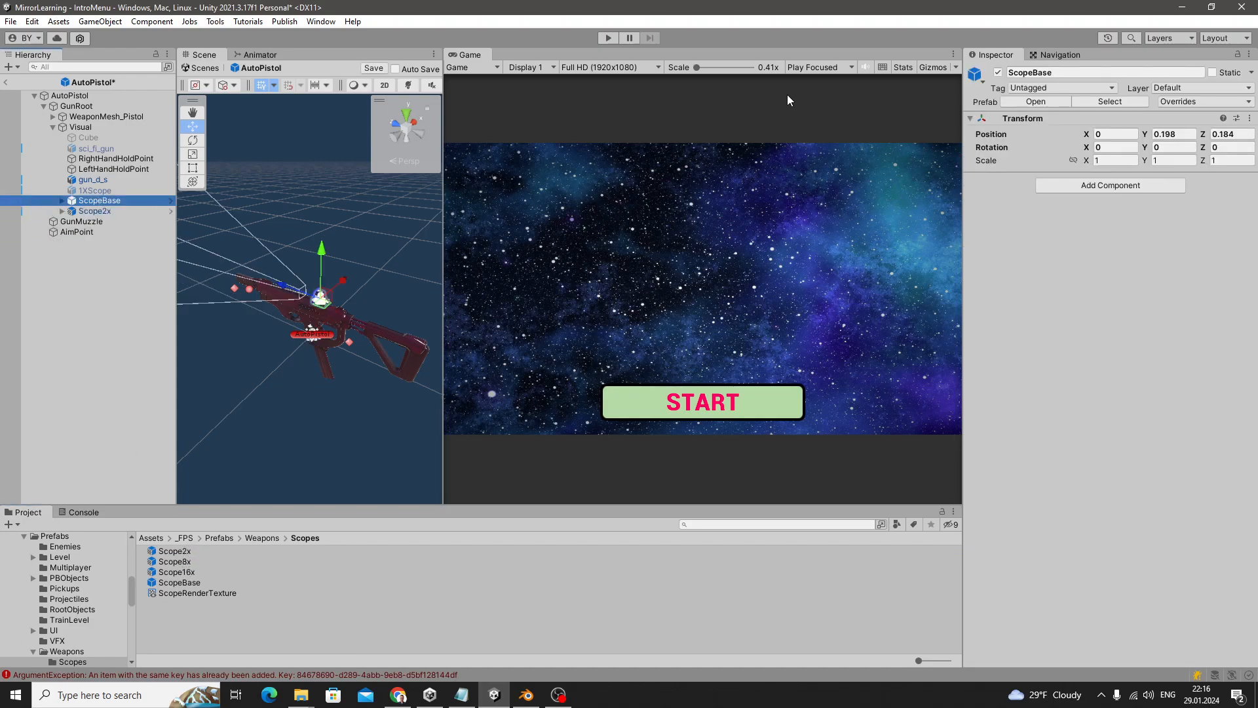
click(998, 72)
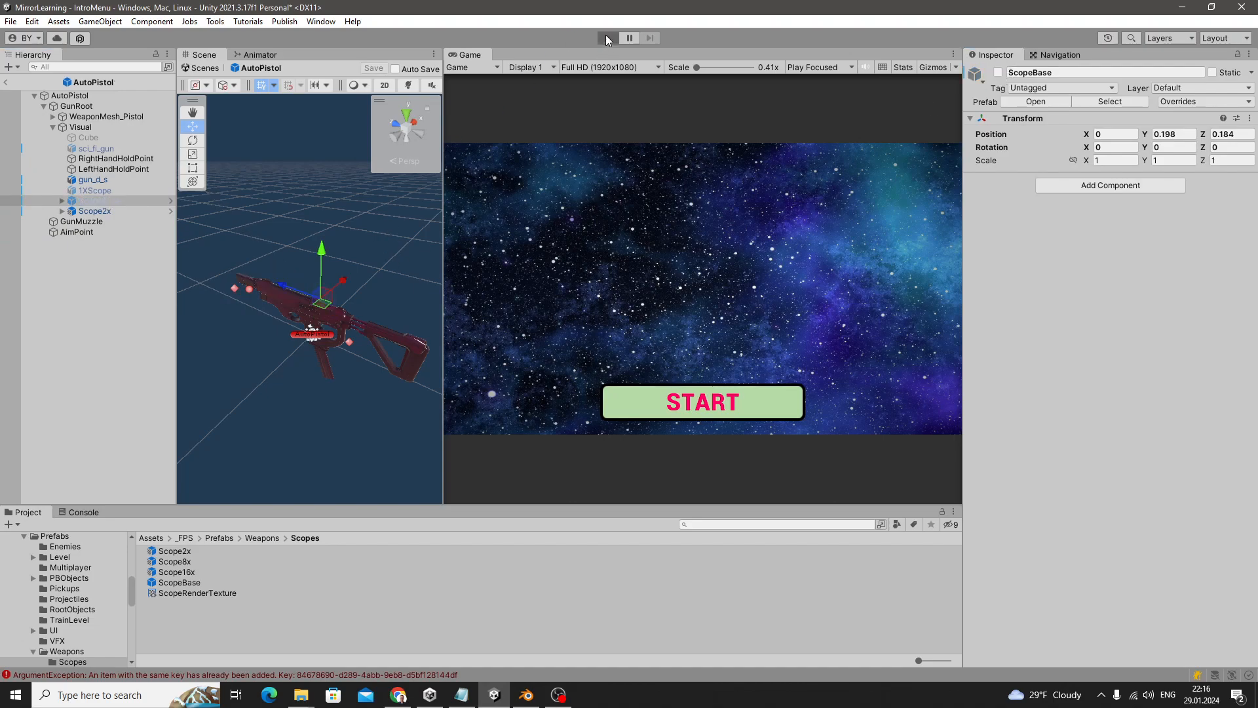
Run the game with the Game view maximized and start it from the intro menu
click(607, 38)
click(953, 55)
click(970, 102)
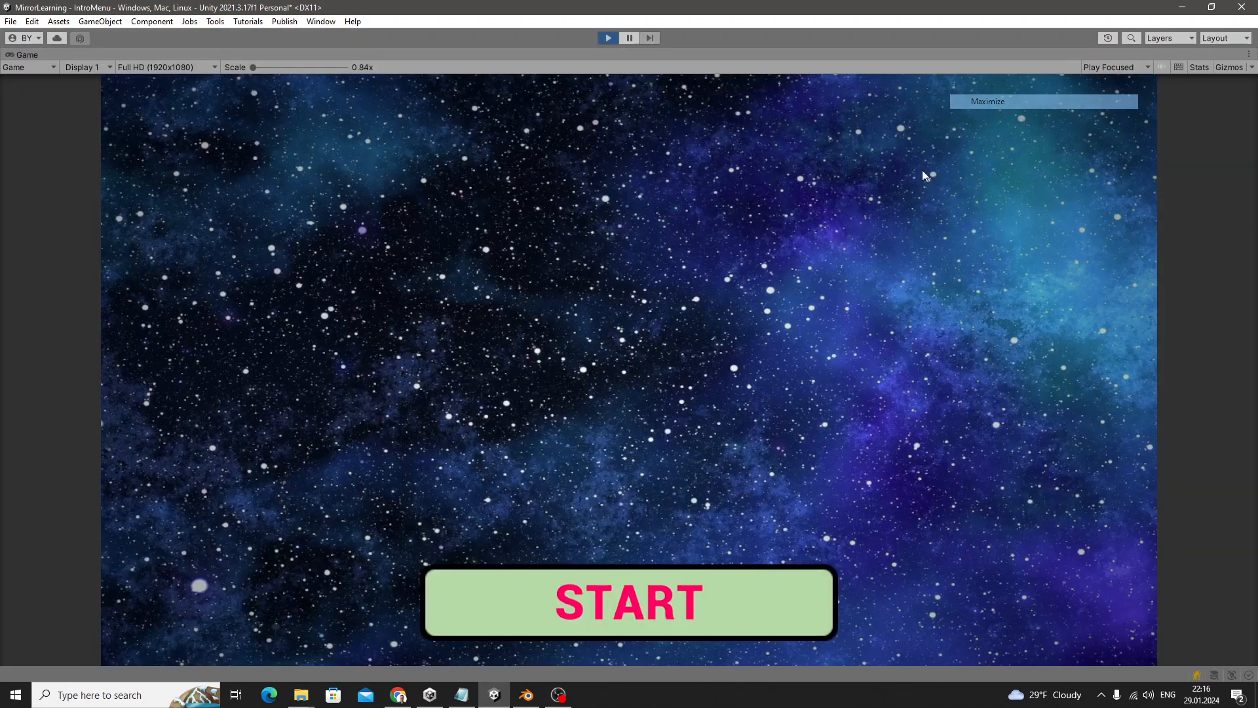
click(675, 592)
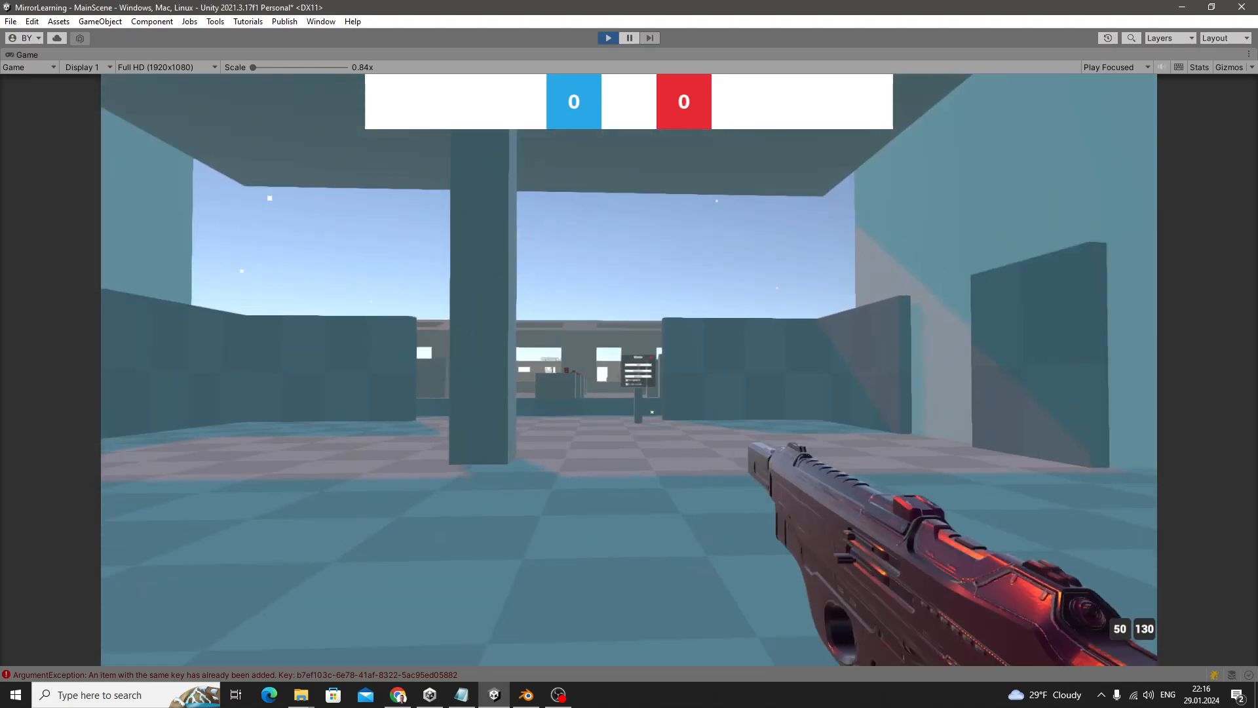
Check in the match whether the equipped weapon carries its scope, then stop the game
key(b)
click(513, 375)
key(b)
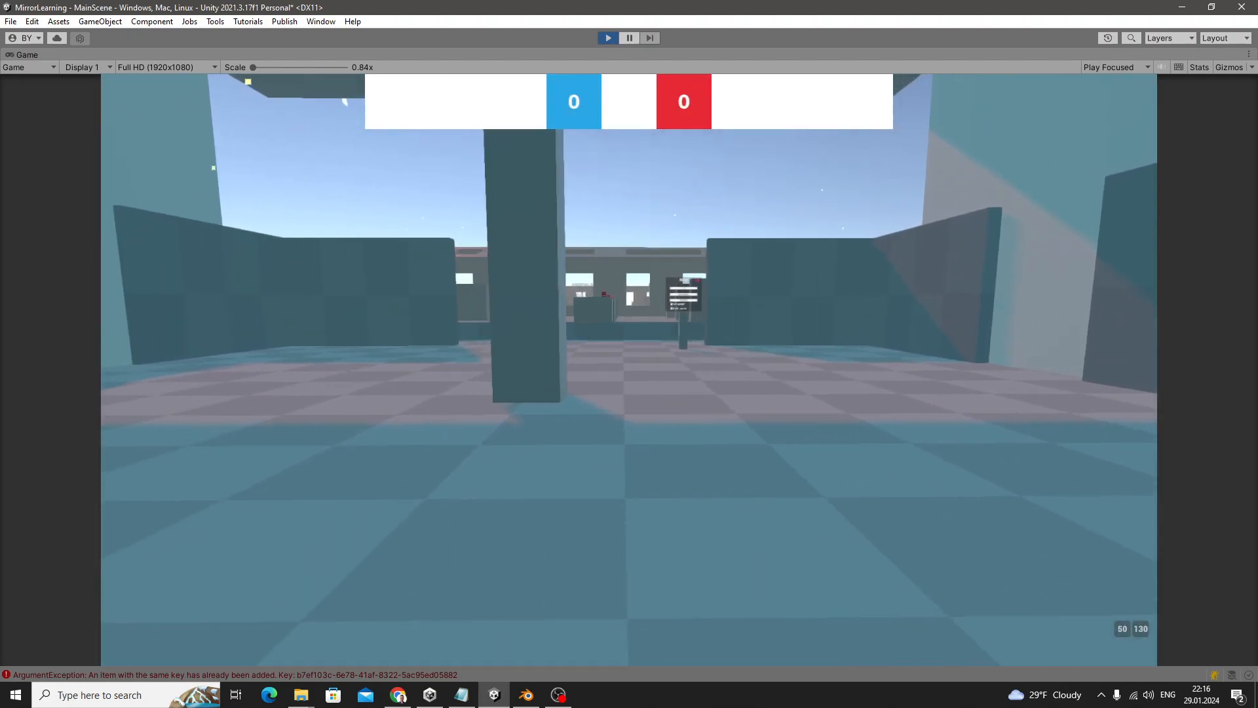
key(b)
click(292, 356)
key(b)
key(w)
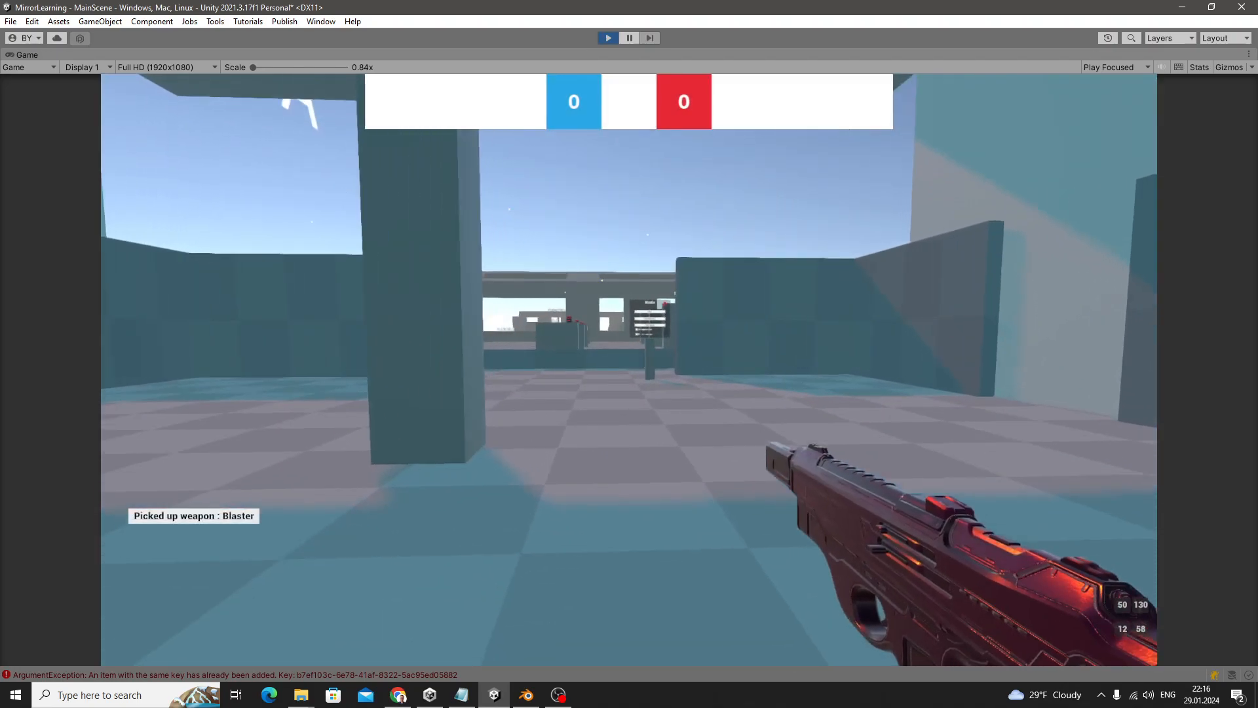
key(Escape)
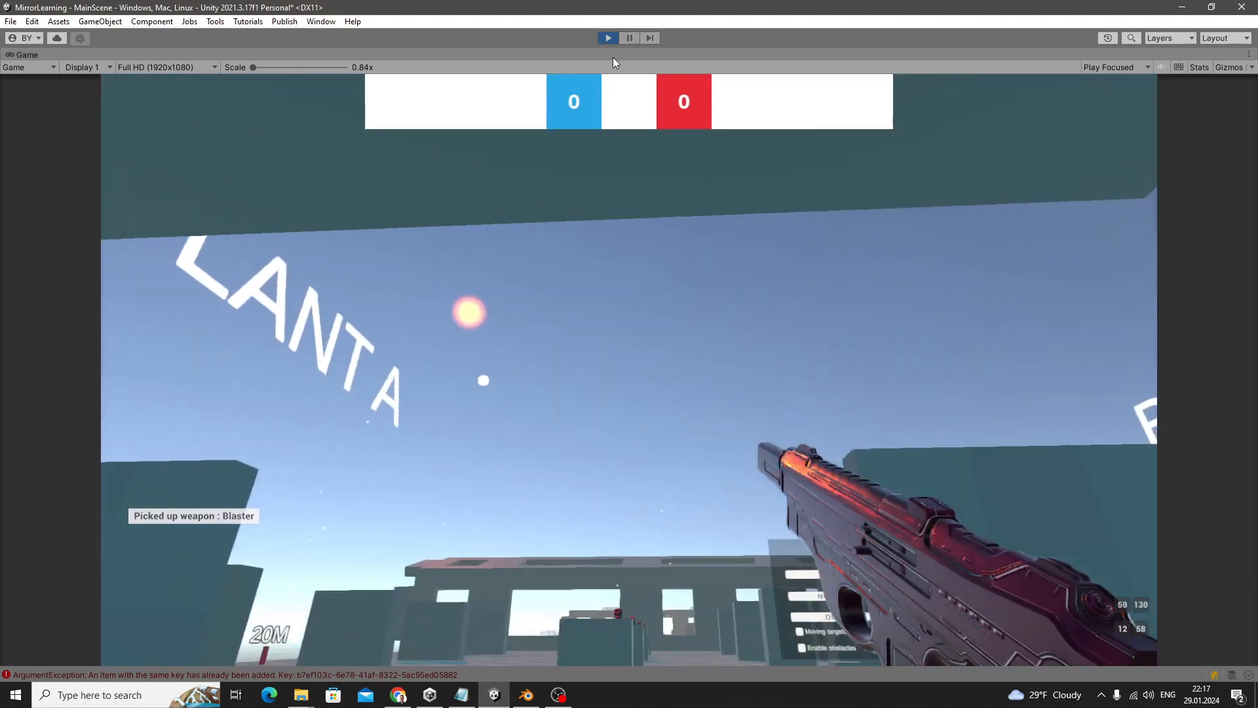
click(608, 38)
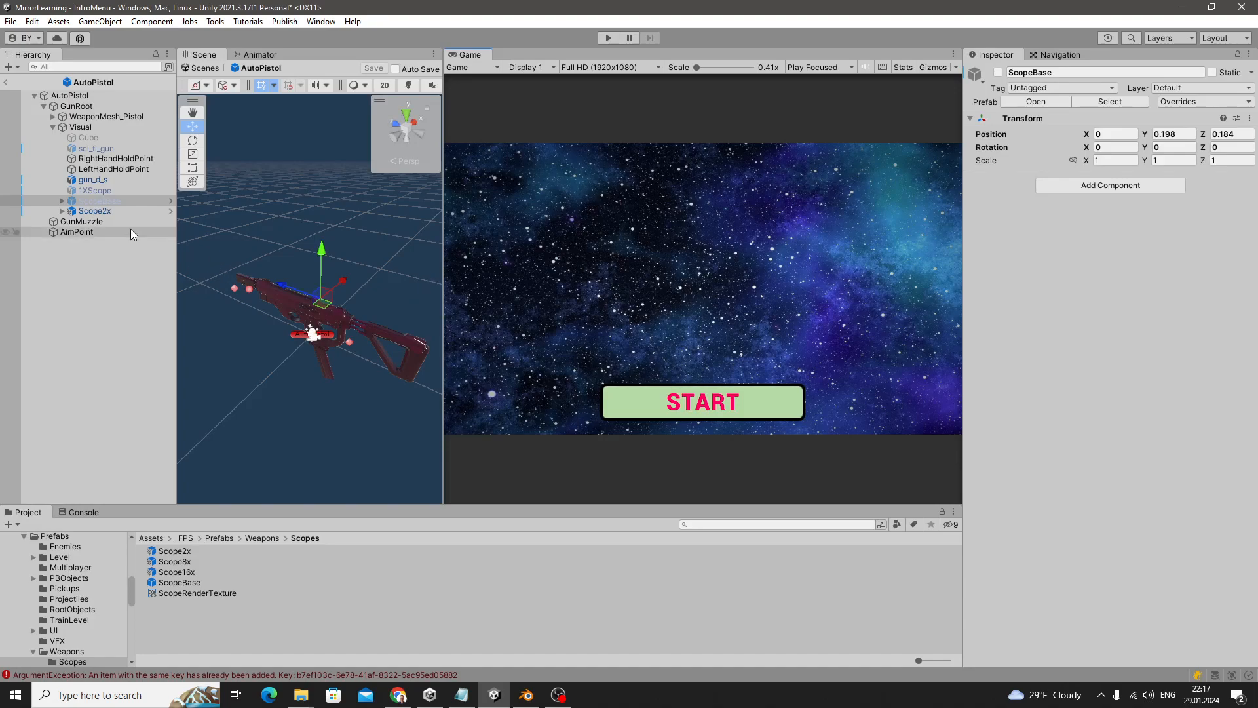
Copy ScopeBase's Transform component and paste its values onto Scope2x in the AutoPistol prefab
double_click(103, 200)
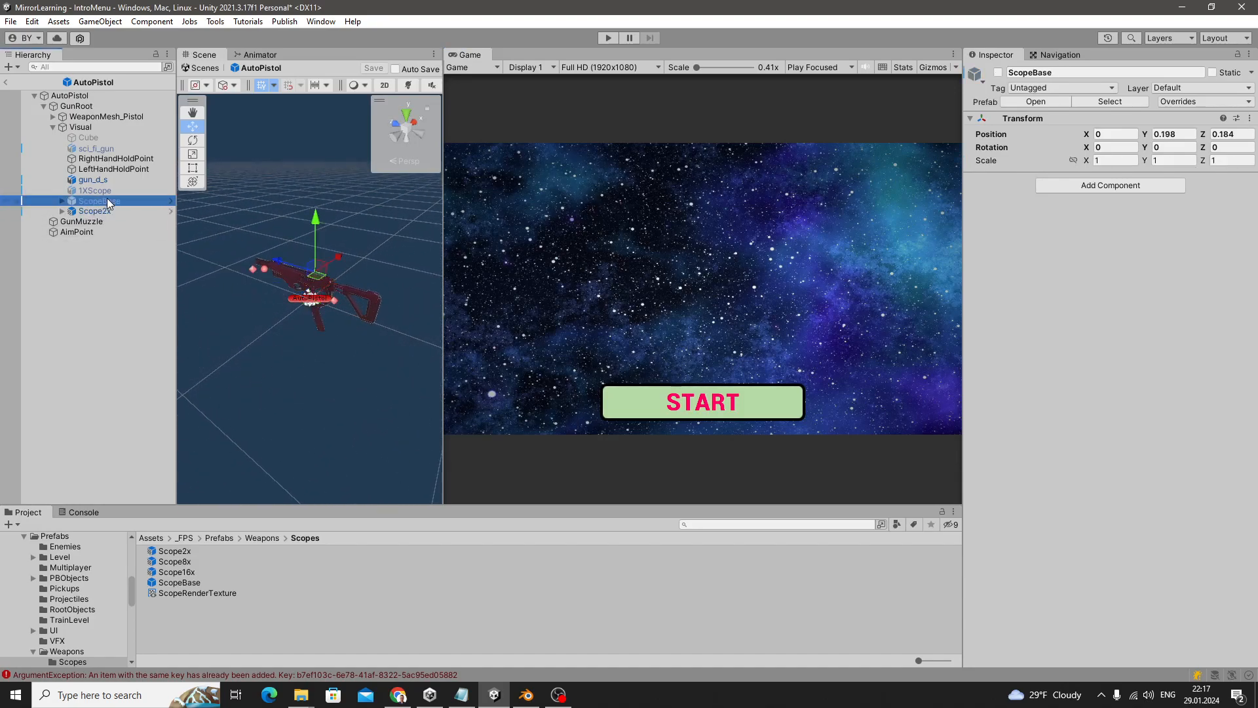
click(1249, 119)
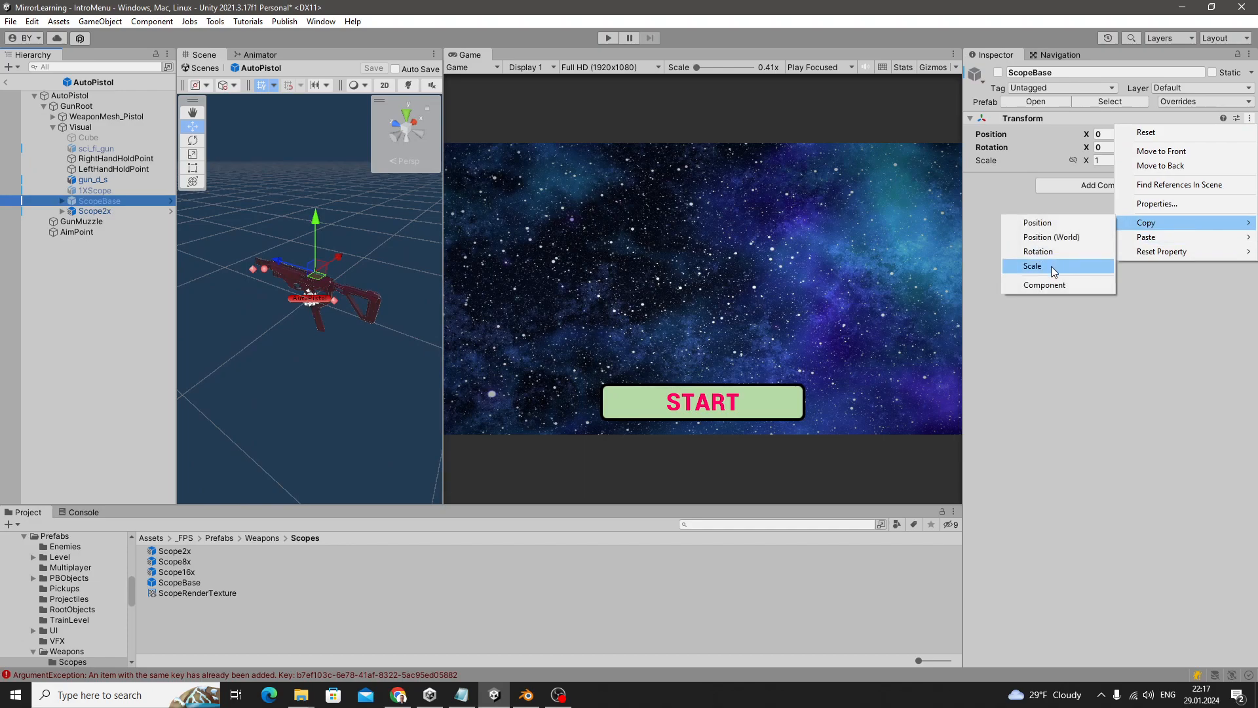
click(1046, 286)
click(99, 211)
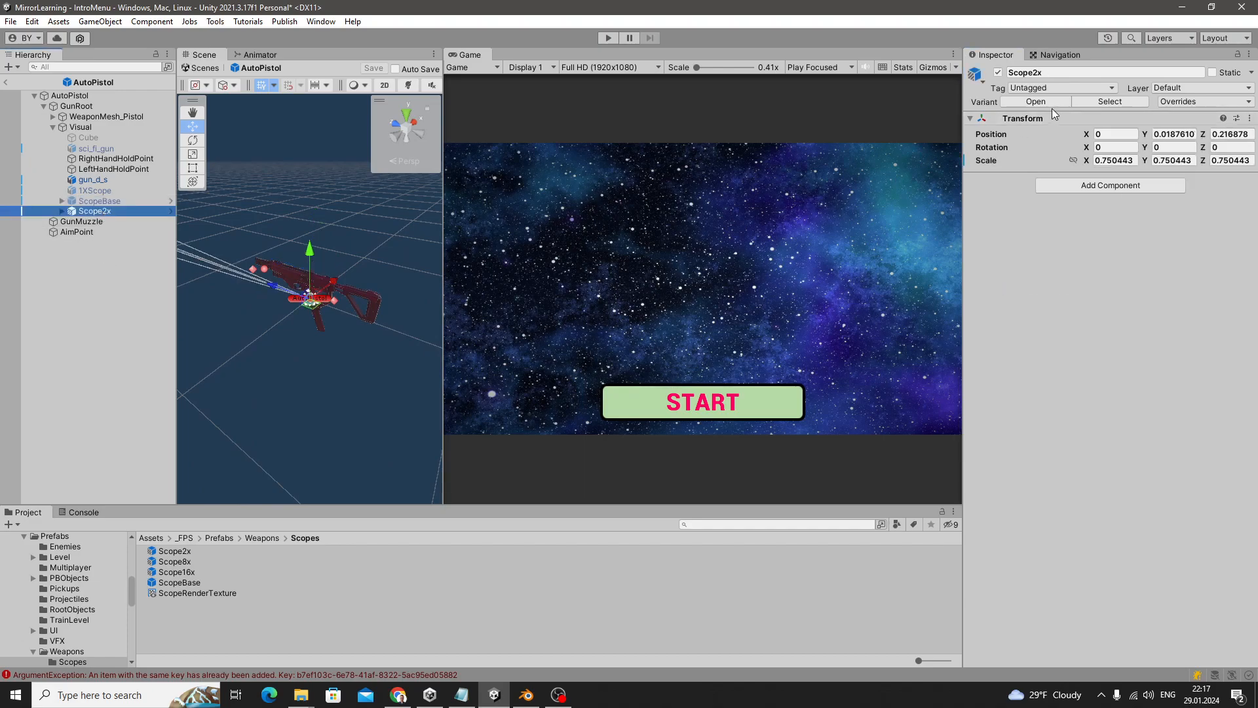
click(1249, 118)
mouse_move(1179, 249)
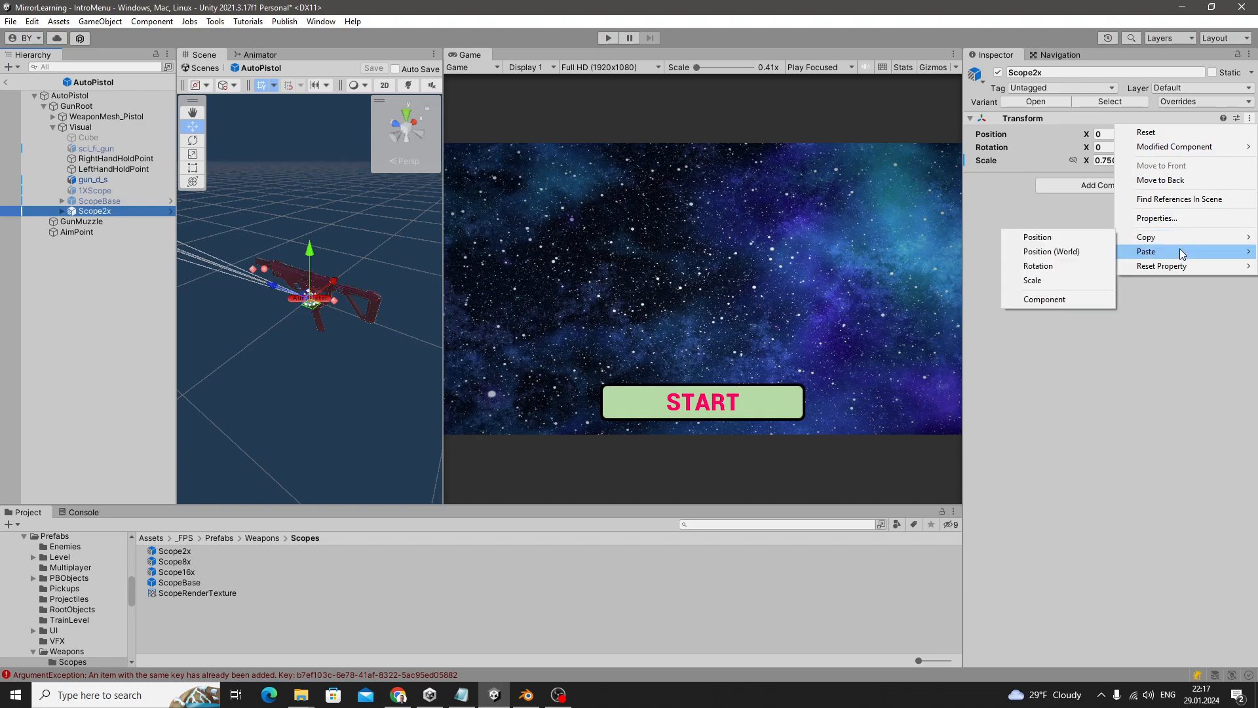
click(1059, 327)
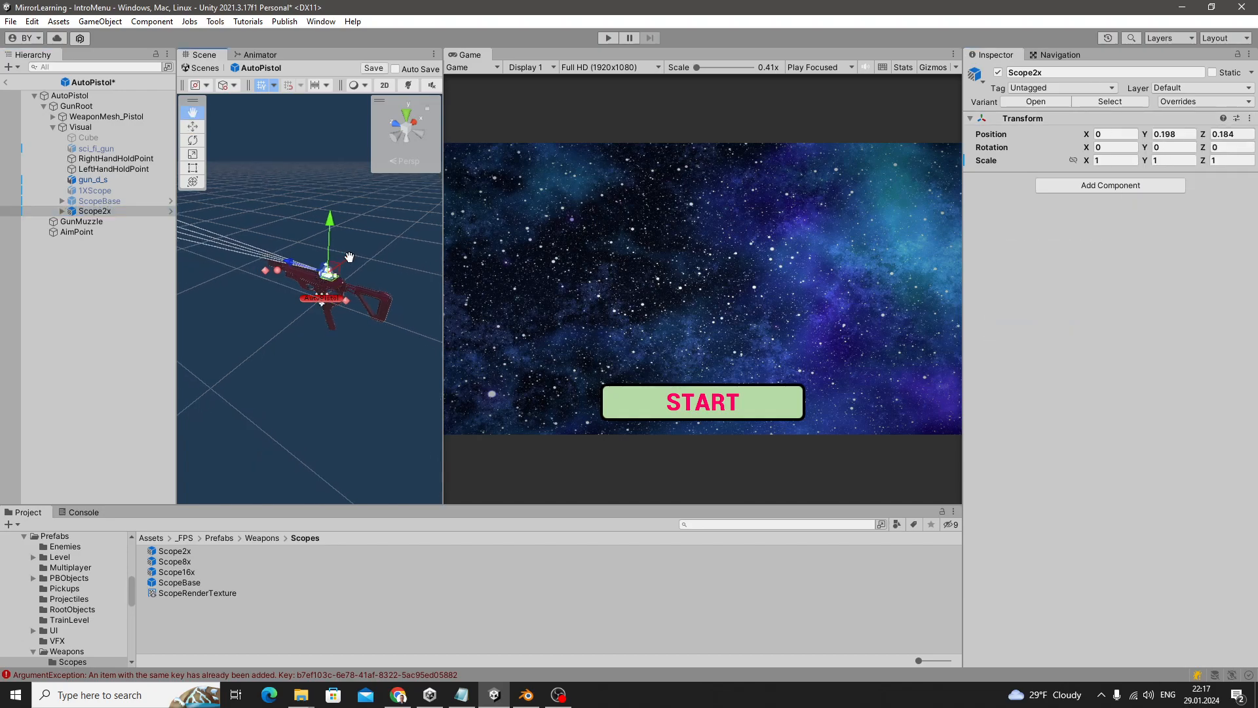
Run the game, join the blue team, and aim the AutoPistol to check the view through Scope2x
click(607, 38)
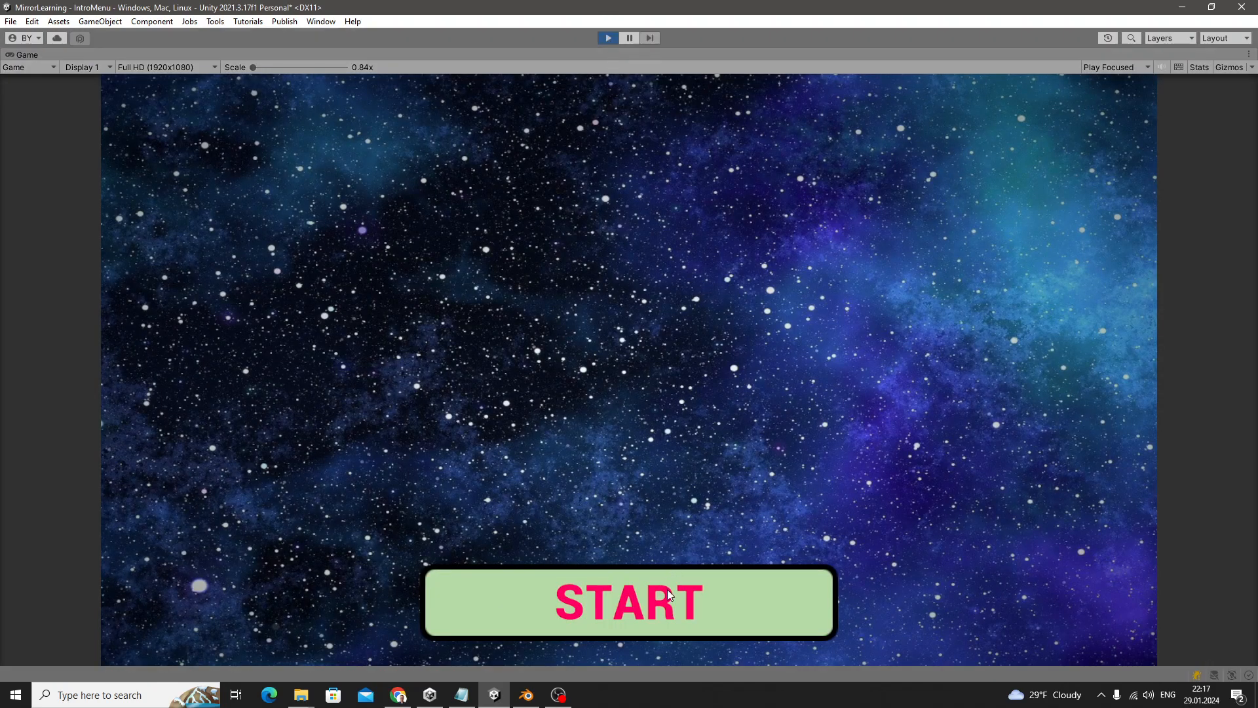
click(667, 589)
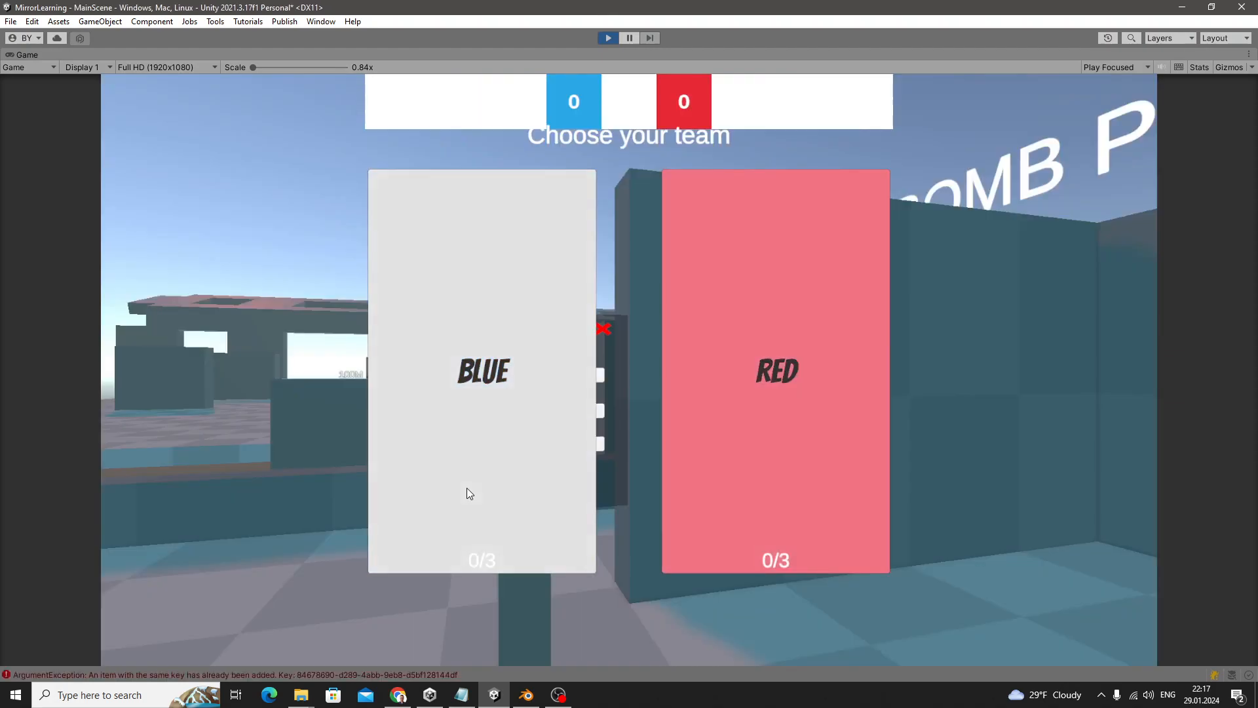
click(466, 488)
click(473, 355)
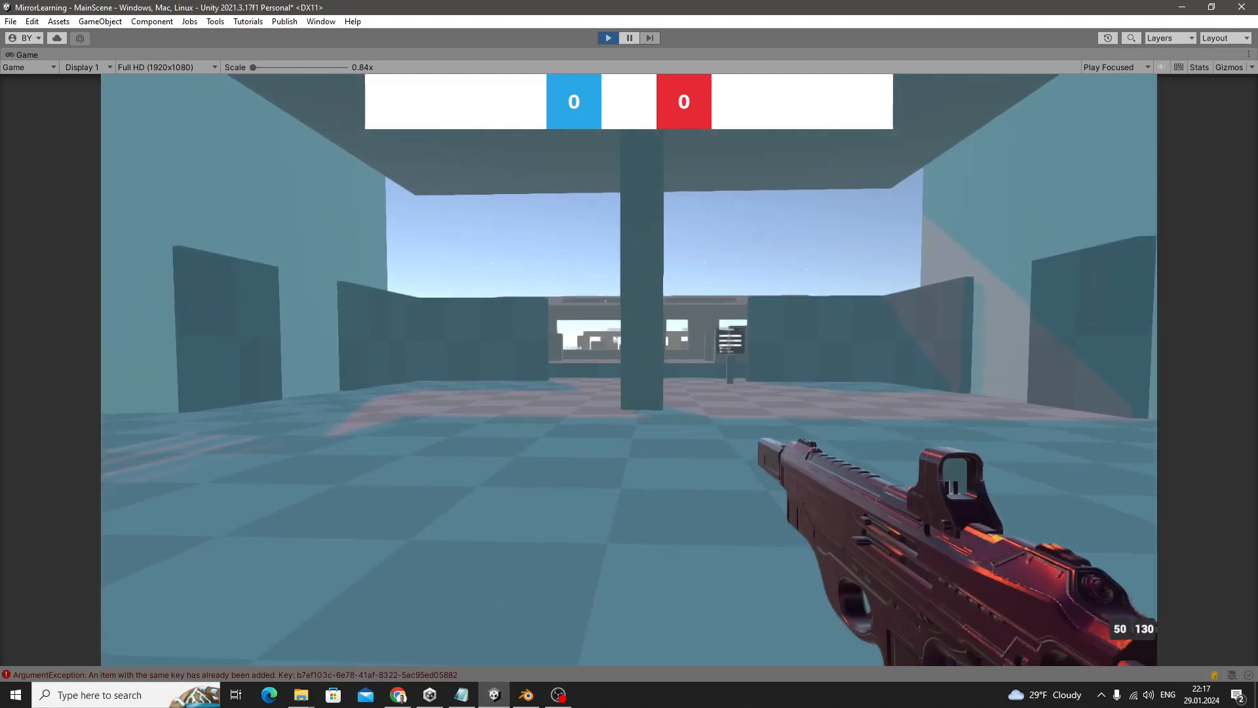
key(w)
right_click(629, 370)
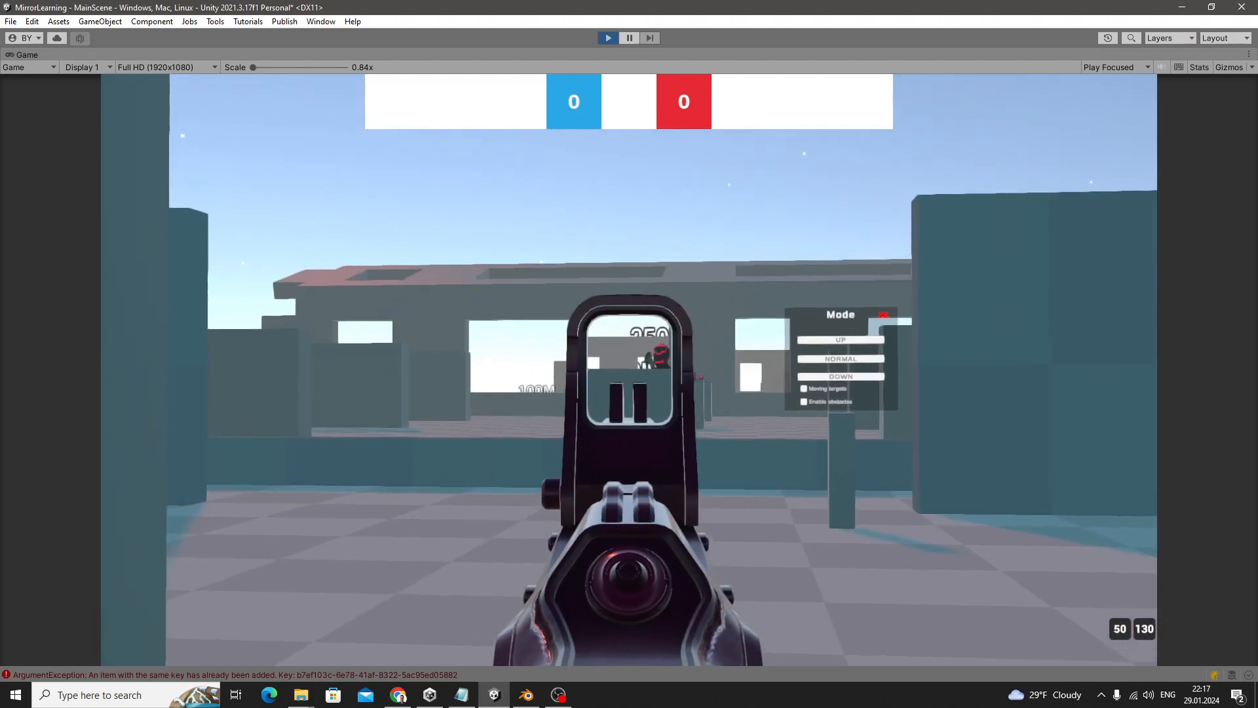
Test-fire the AutoPistol at the distant enemies while aiming through Scope2x, then stop the game
click(629, 353)
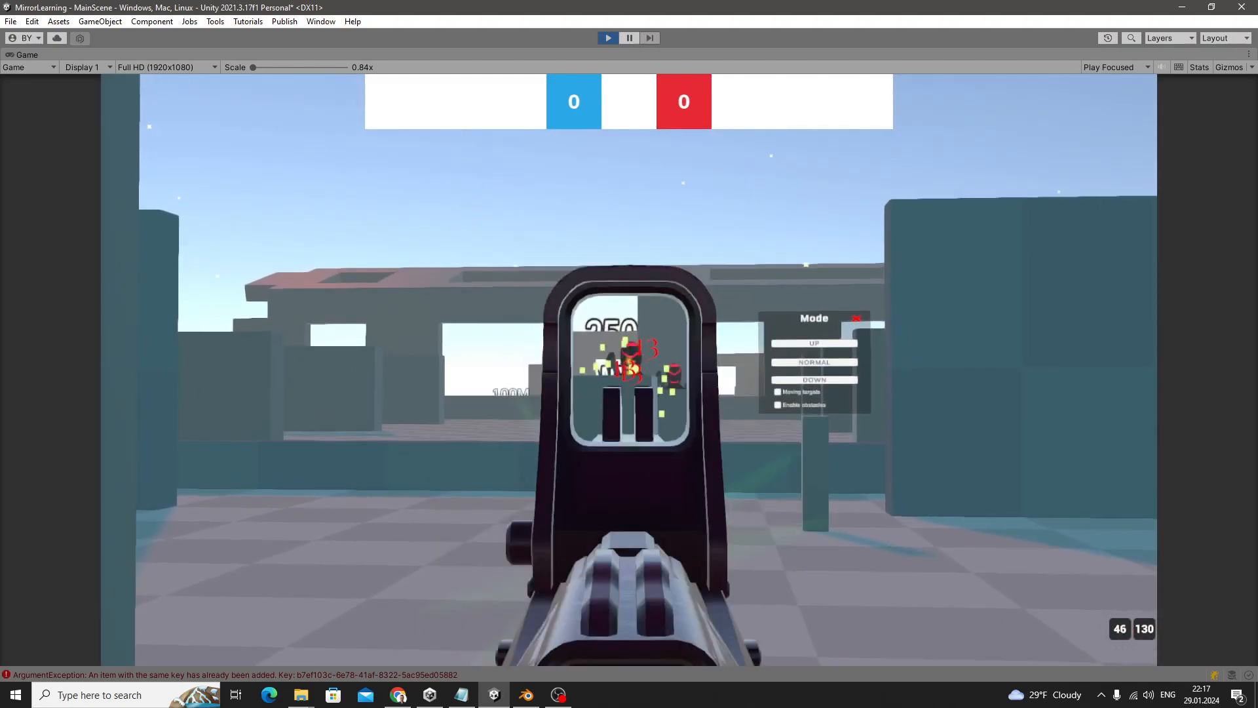
click(629, 354)
key(d)
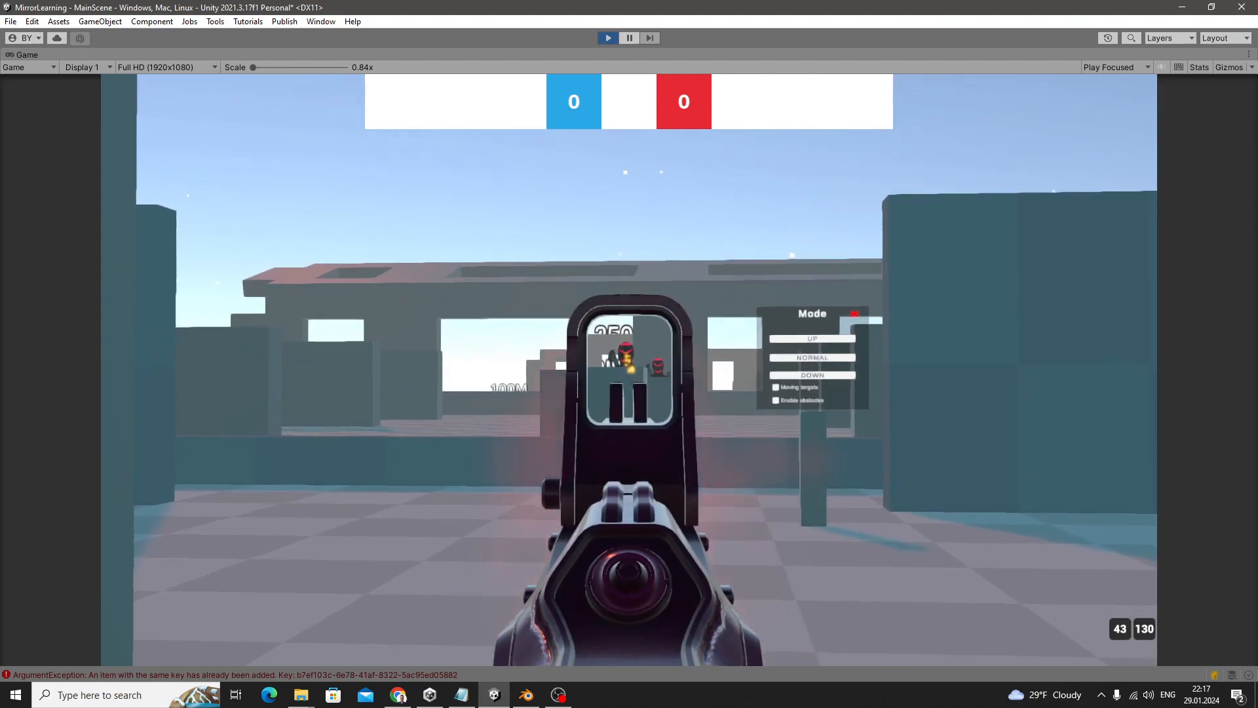
key(a)
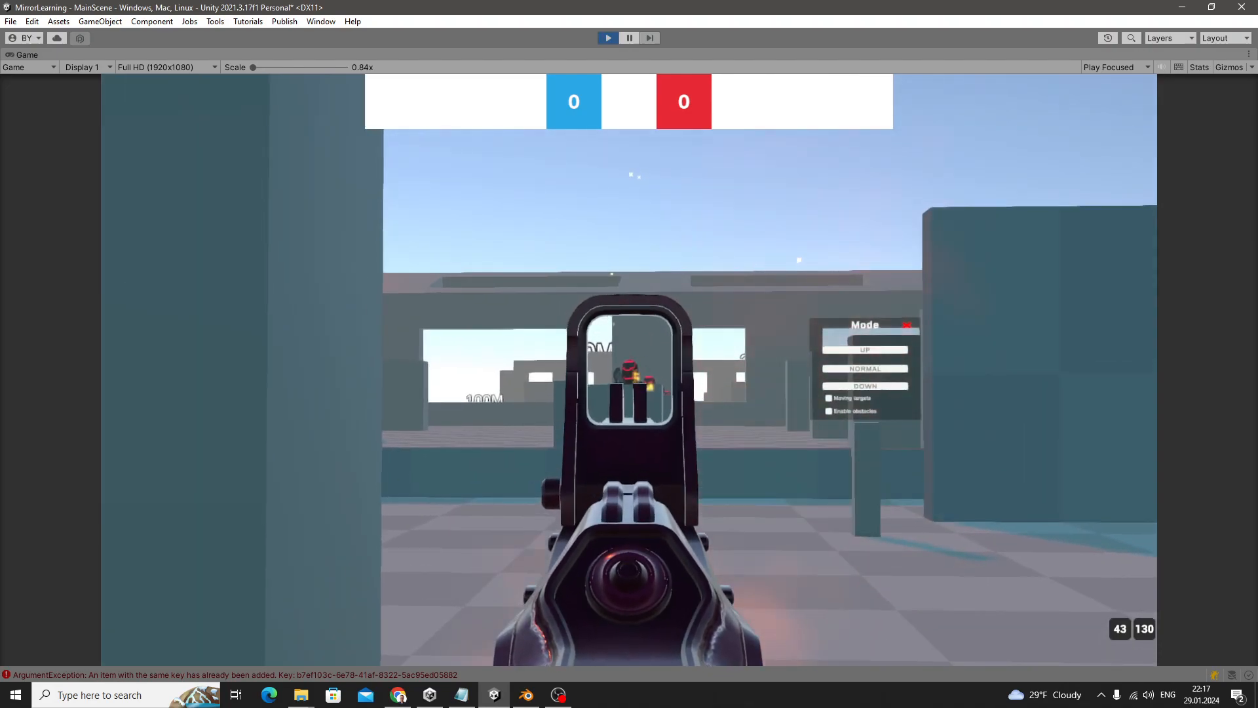
key(w)
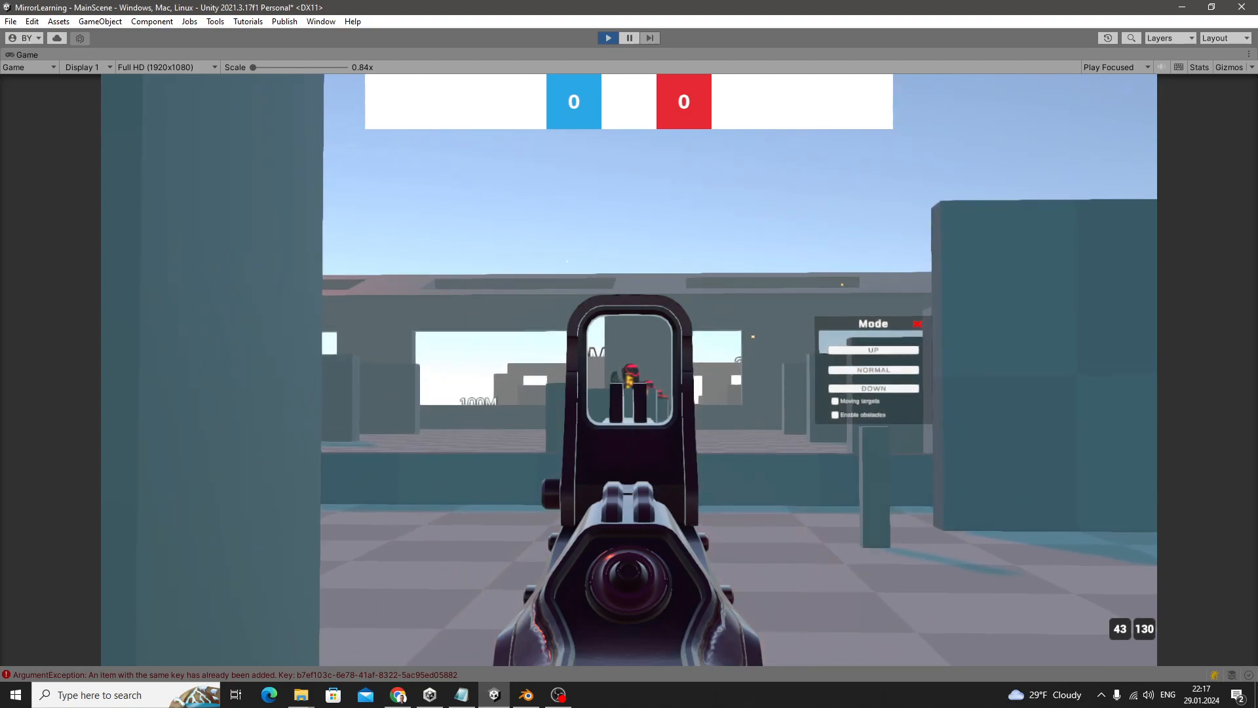
right_click(629, 369)
right_click(629, 370)
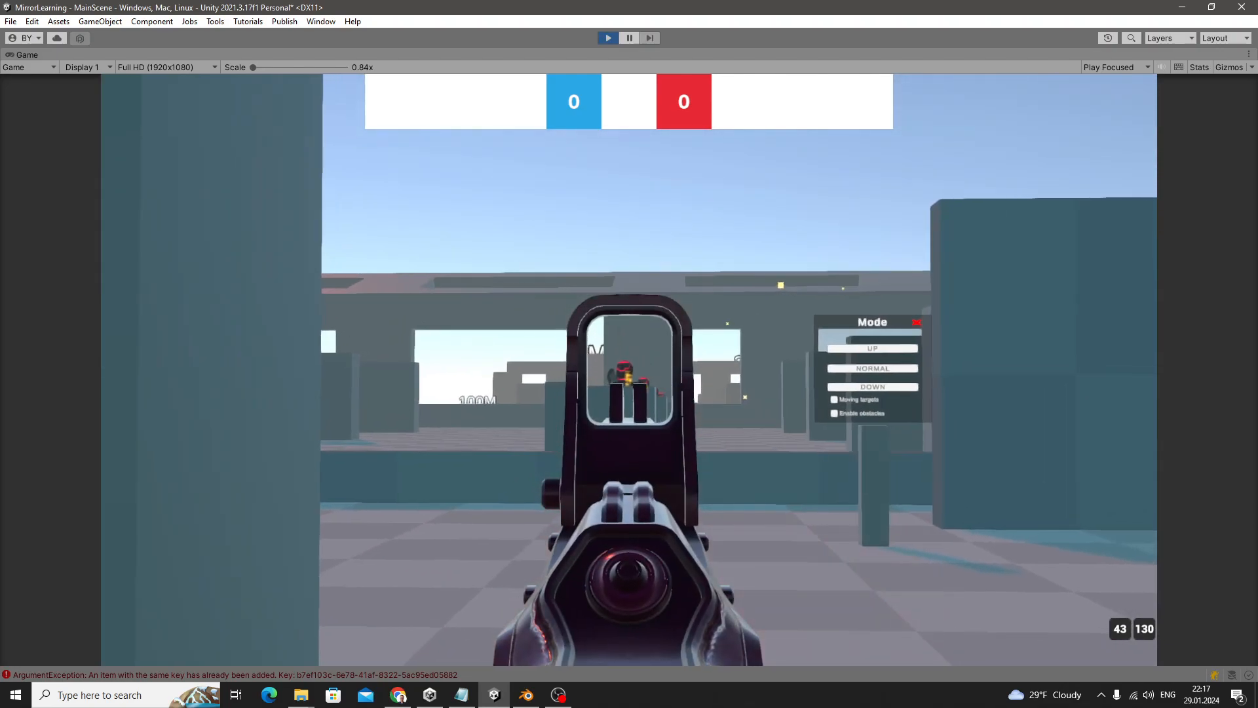
click(629, 370)
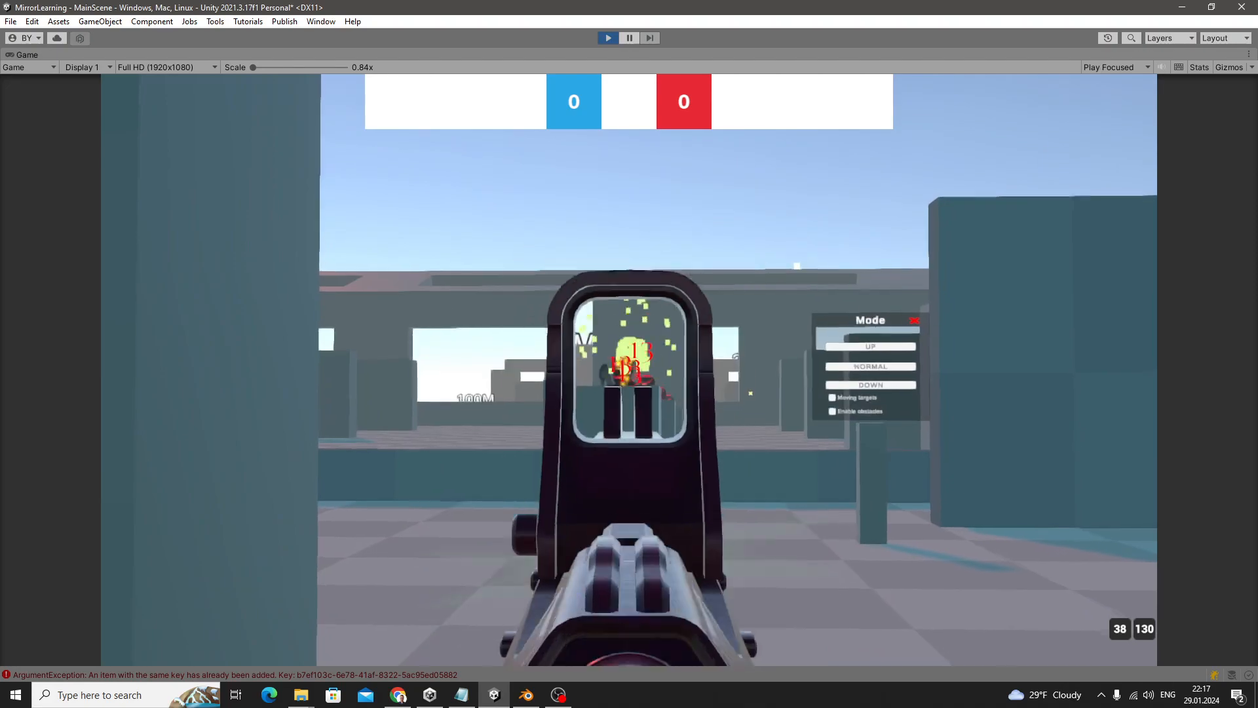
click(629, 370)
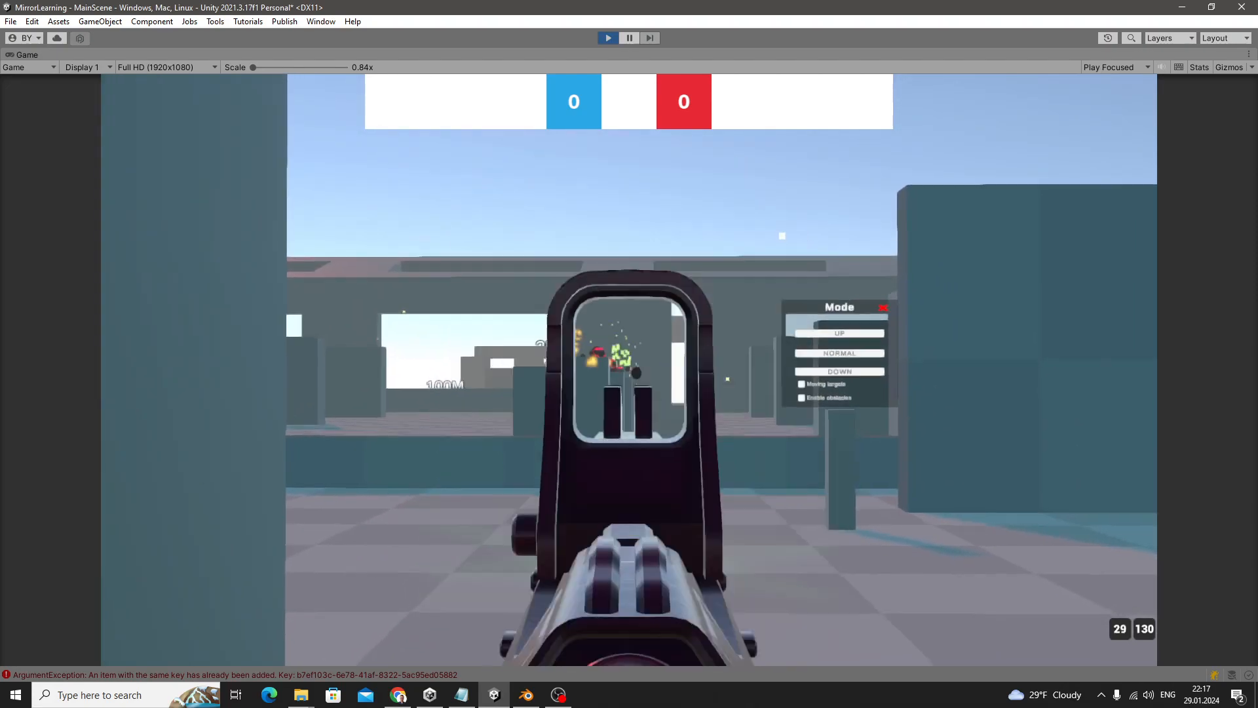
key(Escape)
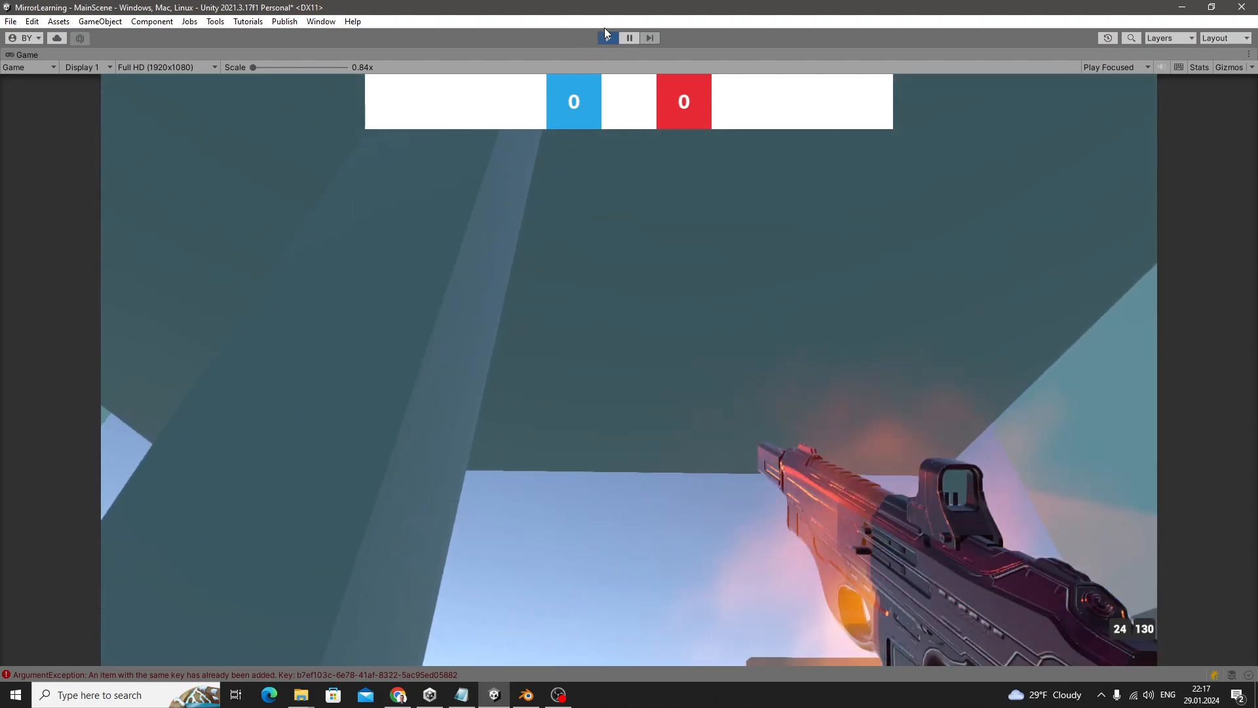
click(607, 39)
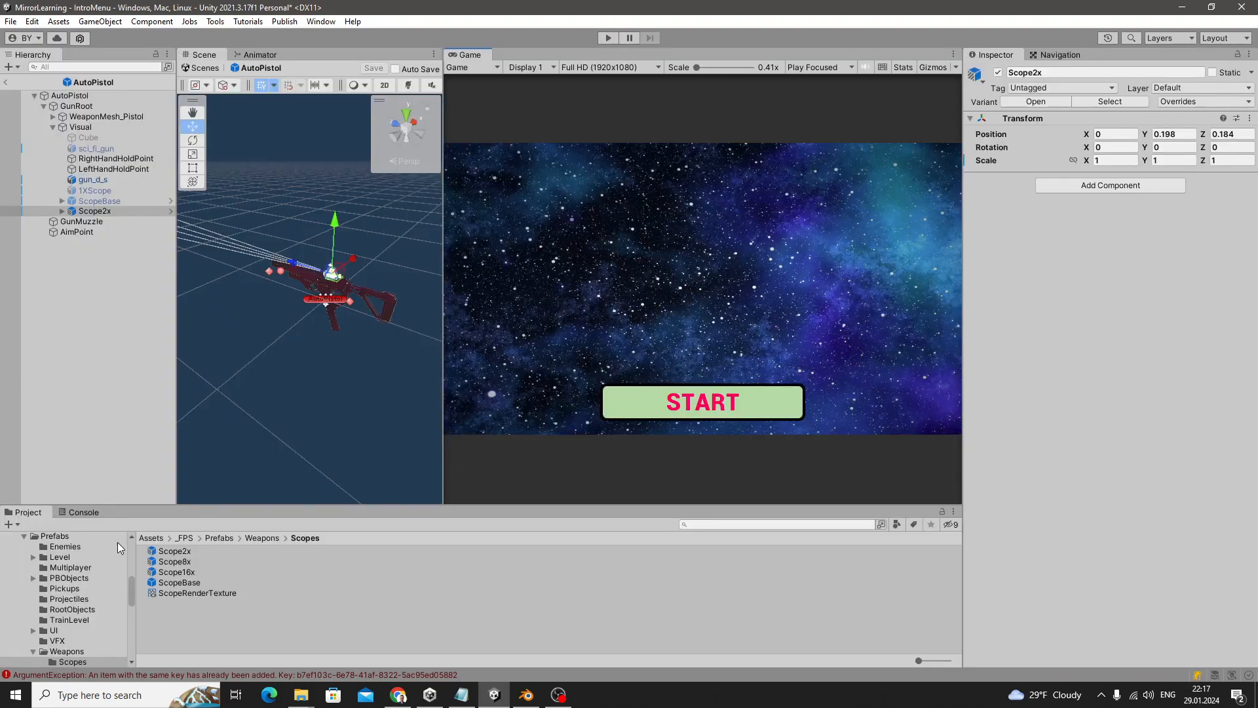
Open the ScopeBase prefab and add a UI Image under its Canvas with width 1 and height 1
double_click(169, 580)
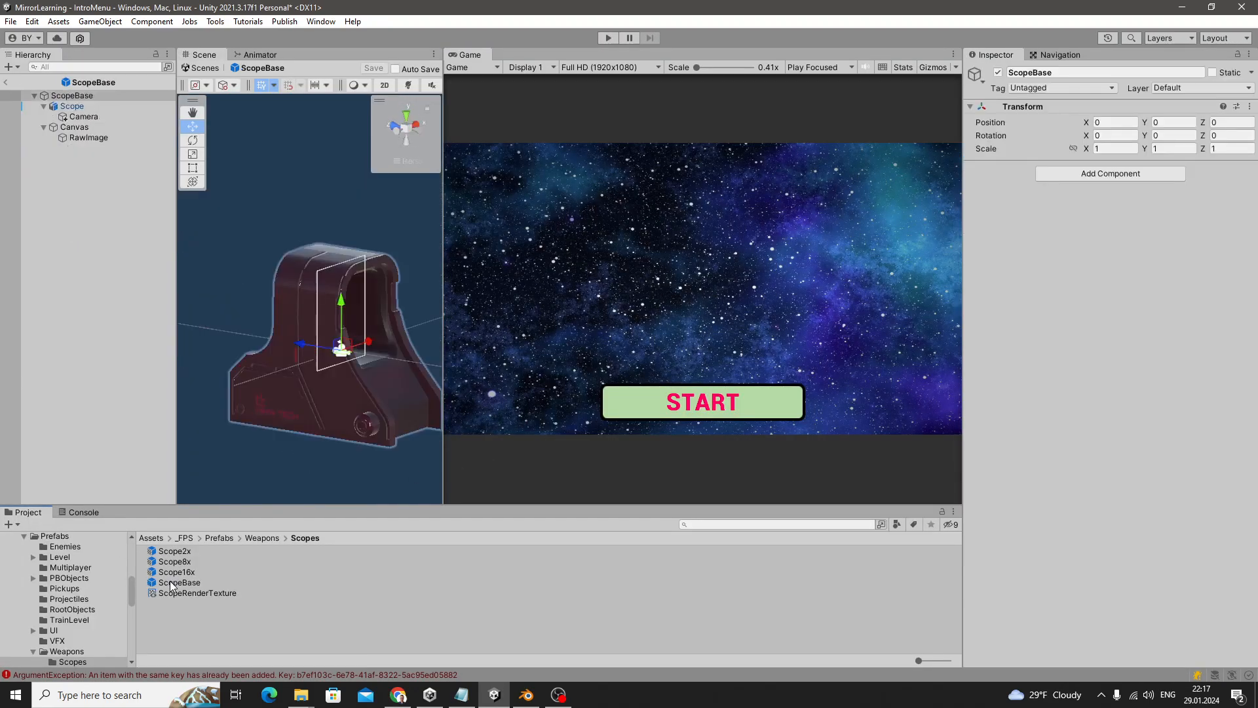
alt+drag(237, 341, 375, 210)
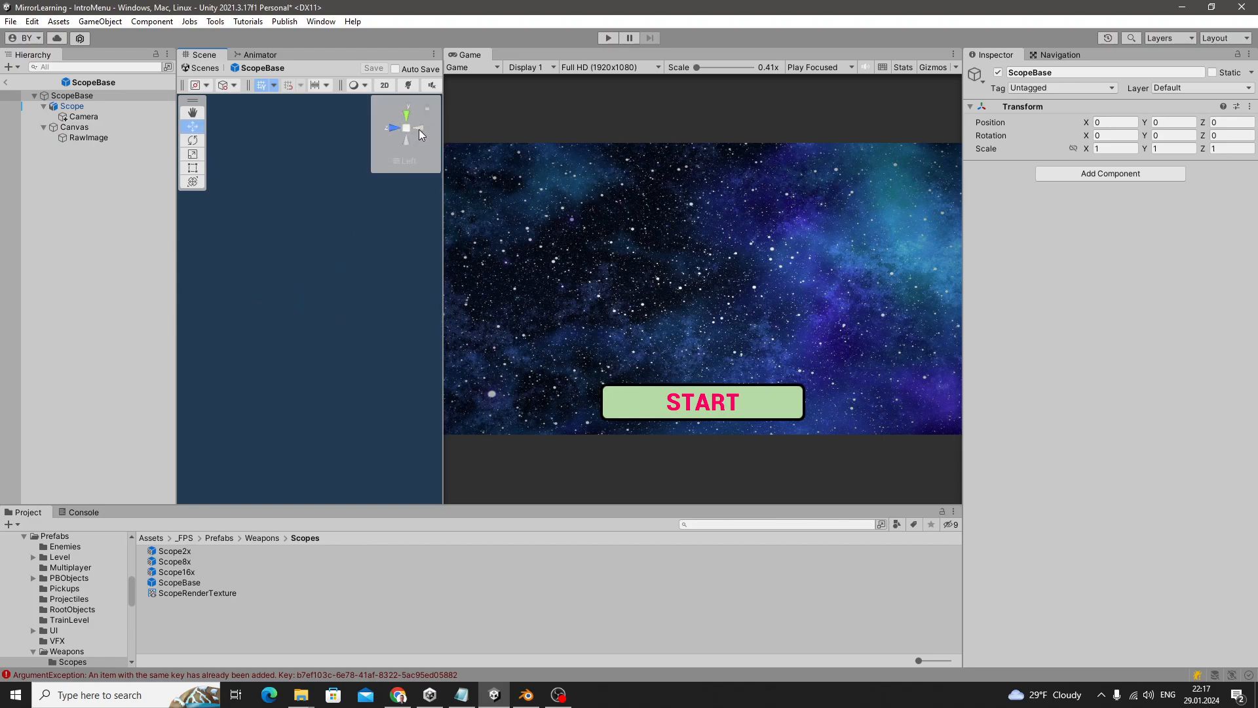
double_click(122, 137)
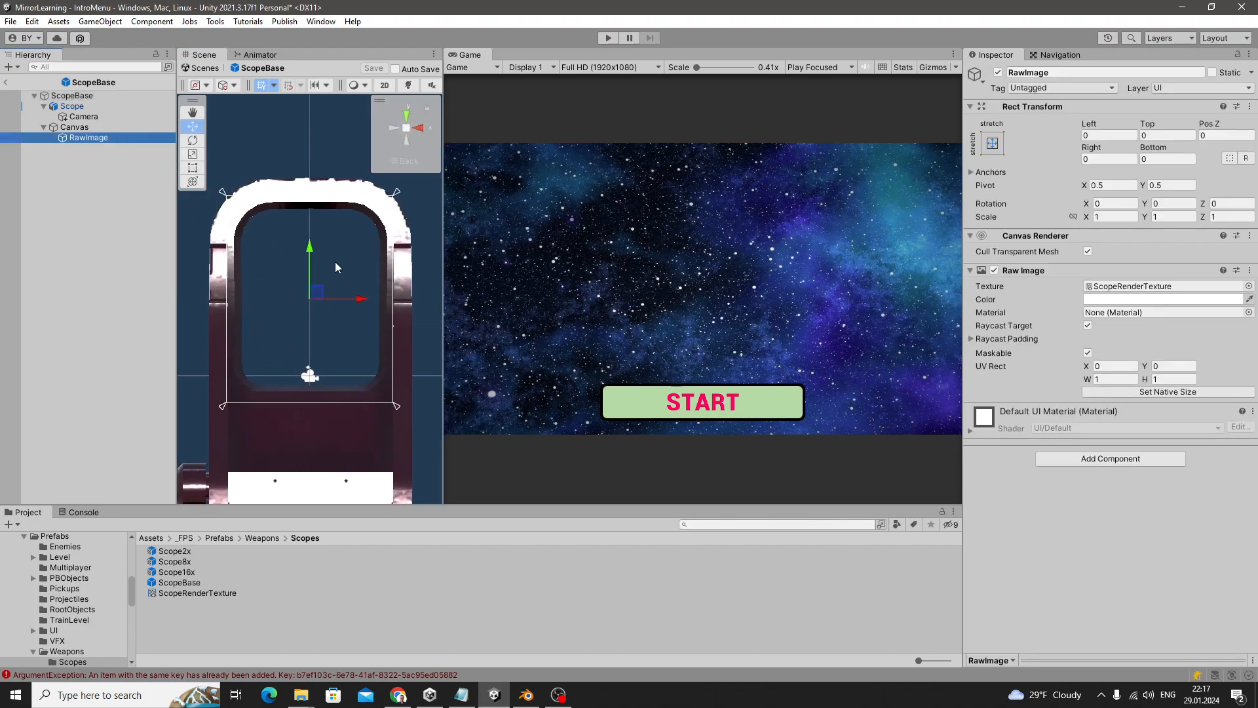
click(65, 126)
right_click(69, 127)
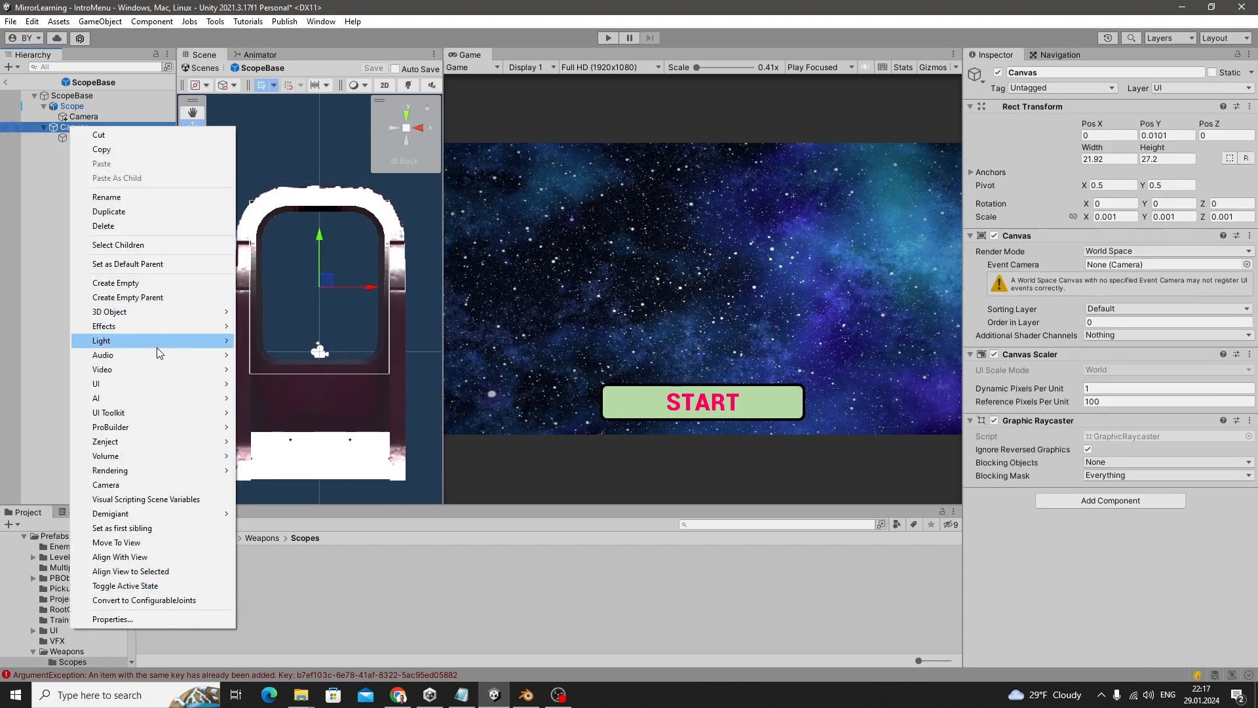
mouse_move(196, 384)
click(304, 382)
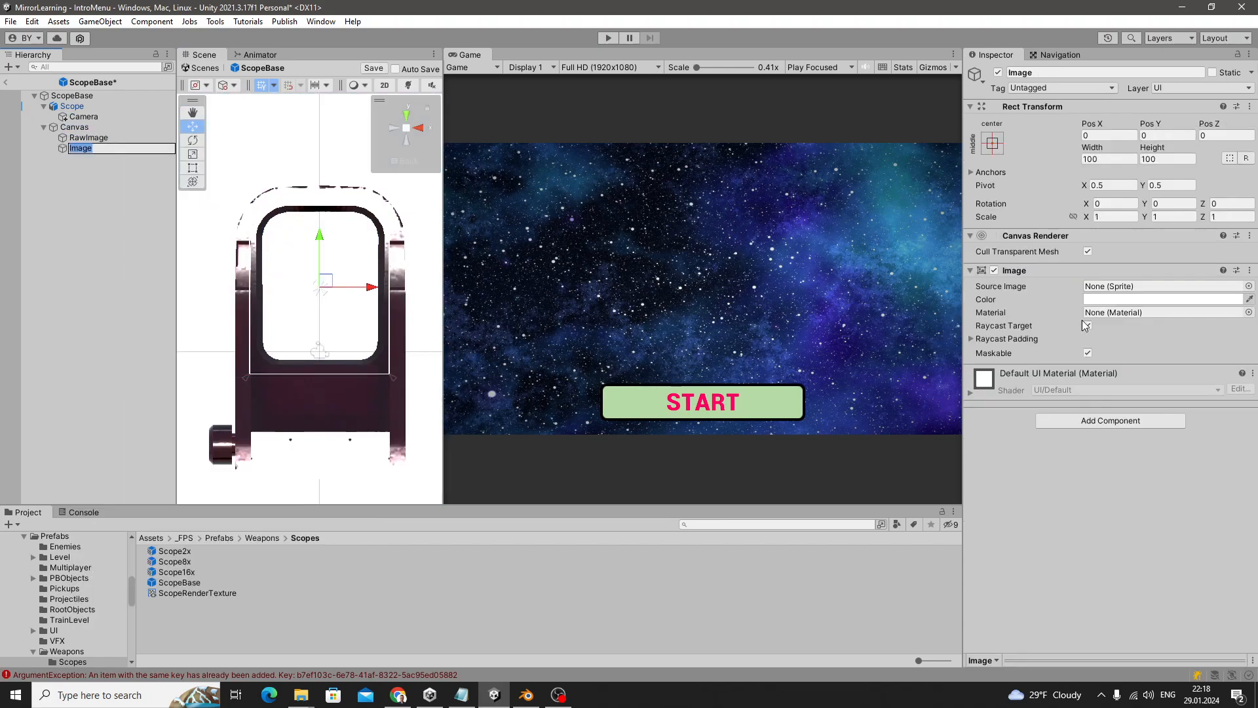
text(1)
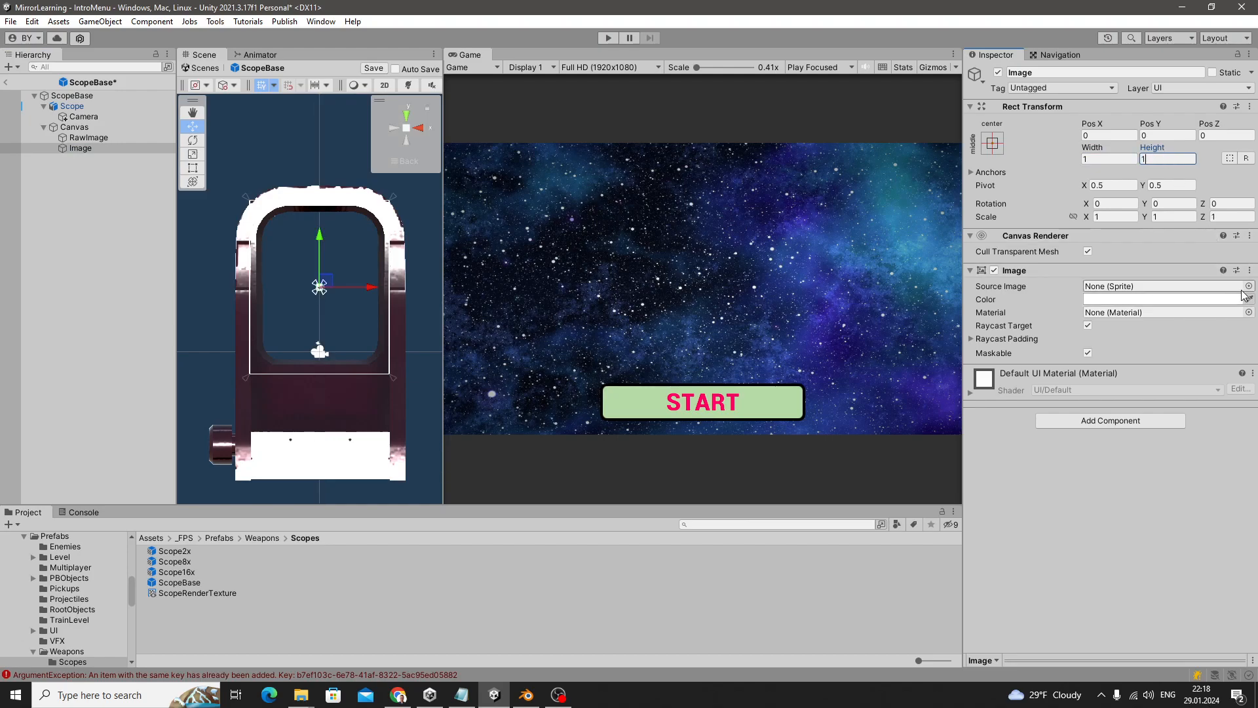
Give the new Image the Circle sprite and a bright green color, and save the prefab
click(1248, 287)
scroll(1059, 393, down, 5)
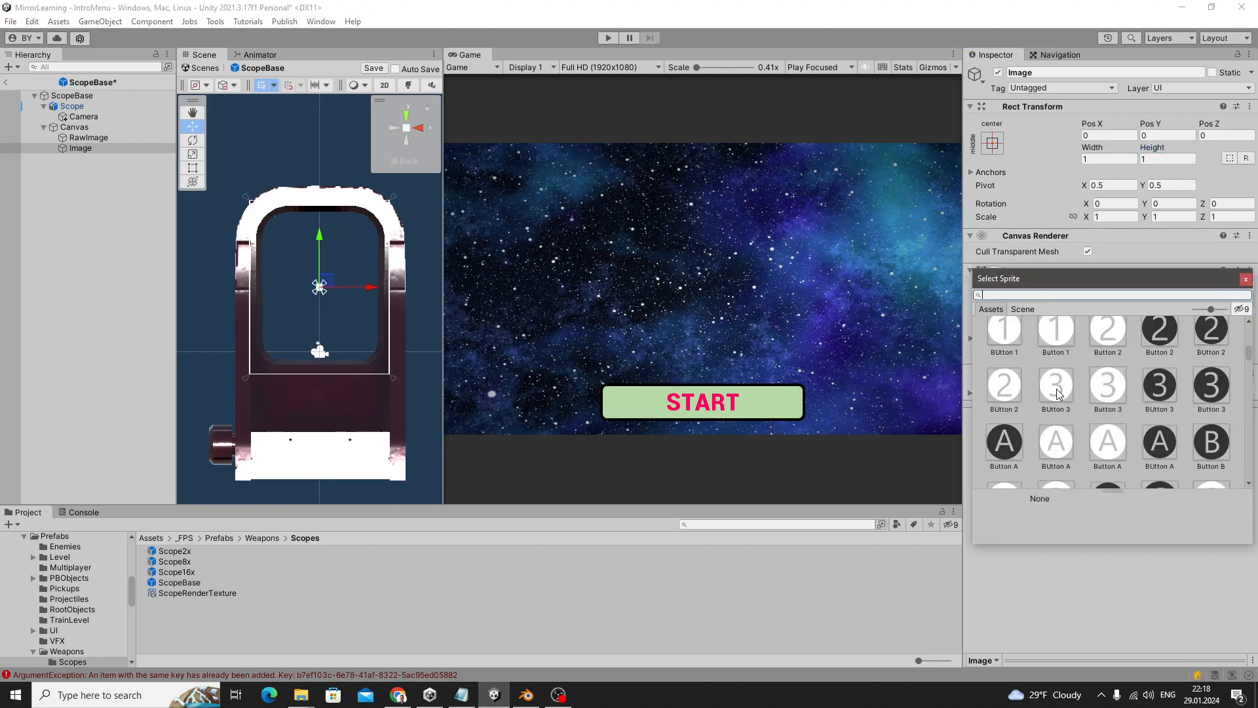
click(1056, 392)
scroll(1081, 388, down, 5)
double_click(1045, 391)
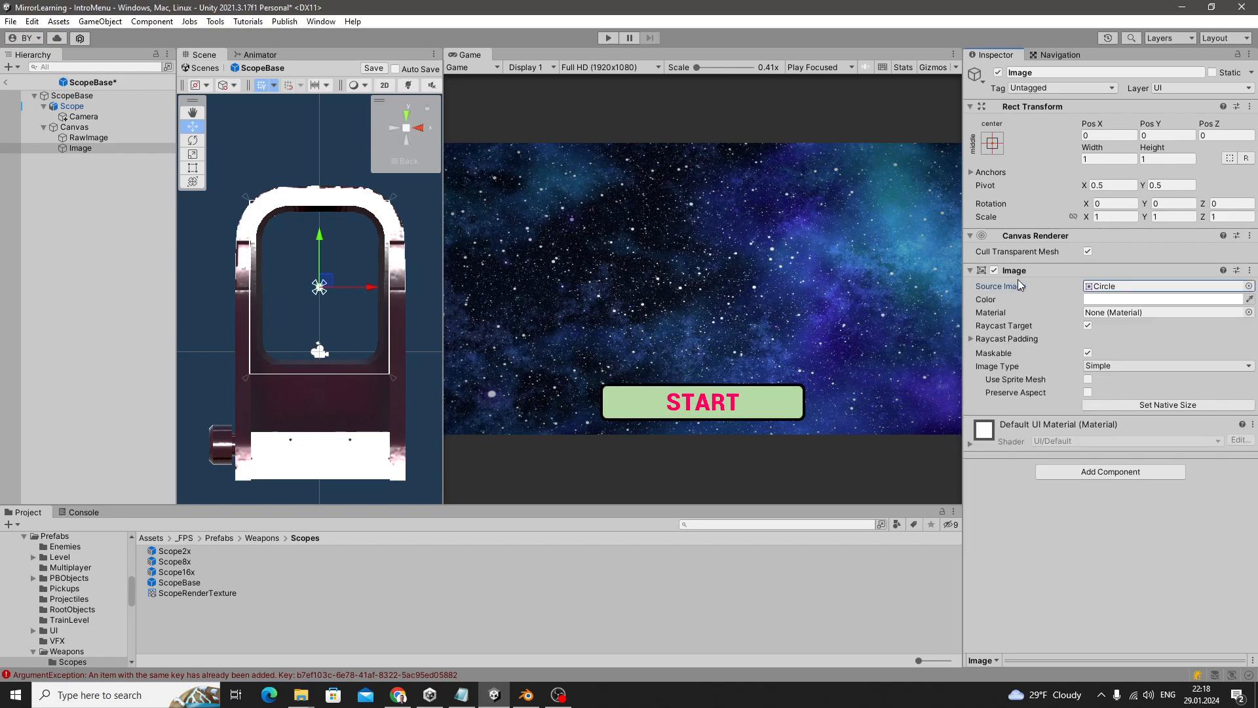
click(1111, 298)
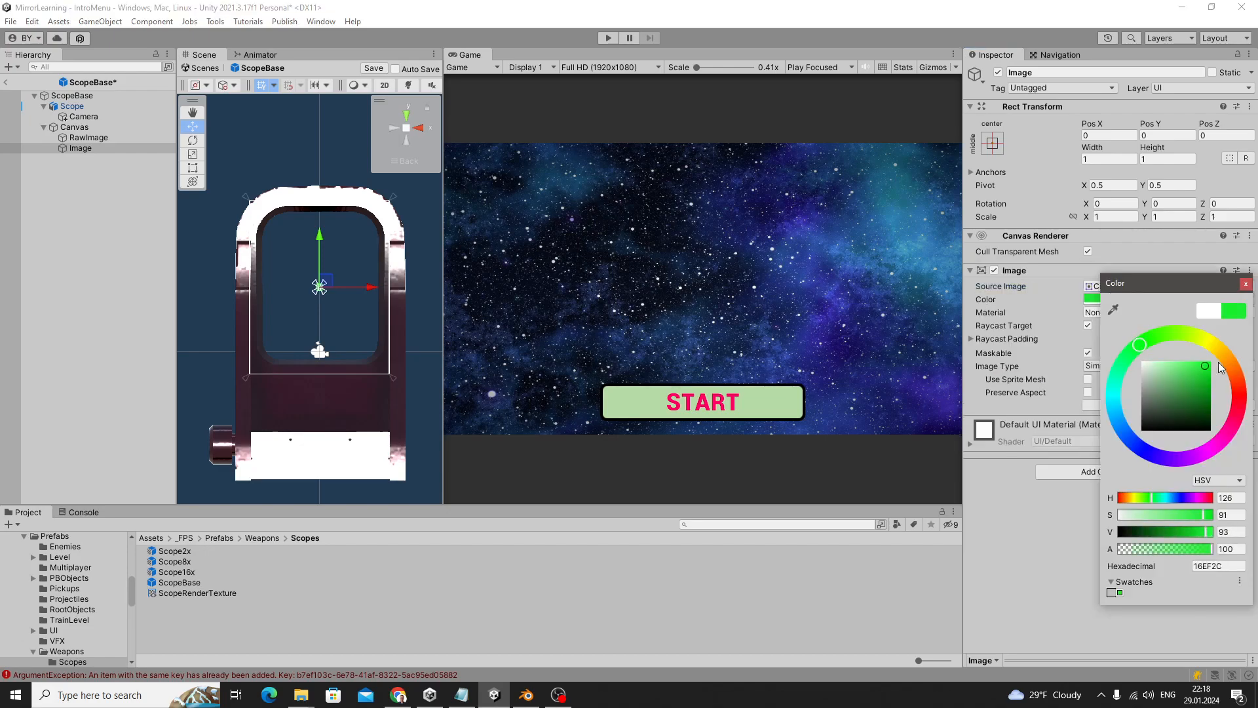
scroll(416, 338, down, 2)
click(422, 306)
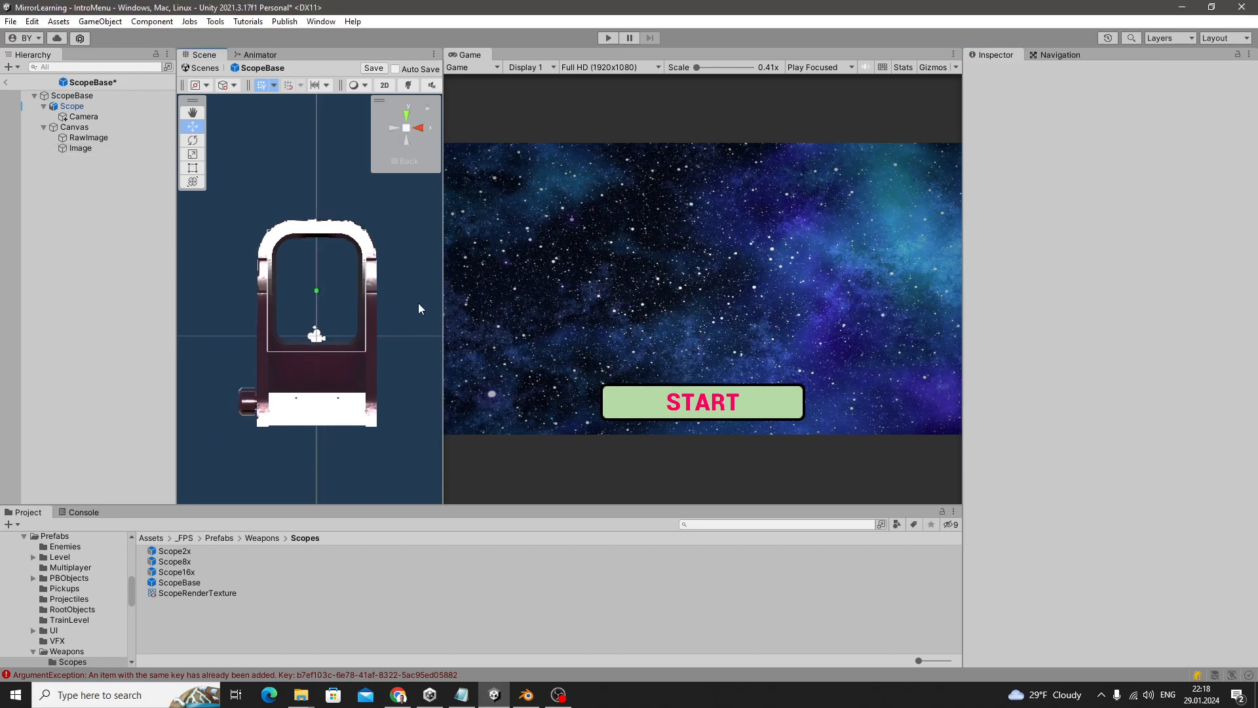
scroll(372, 295, up, 4)
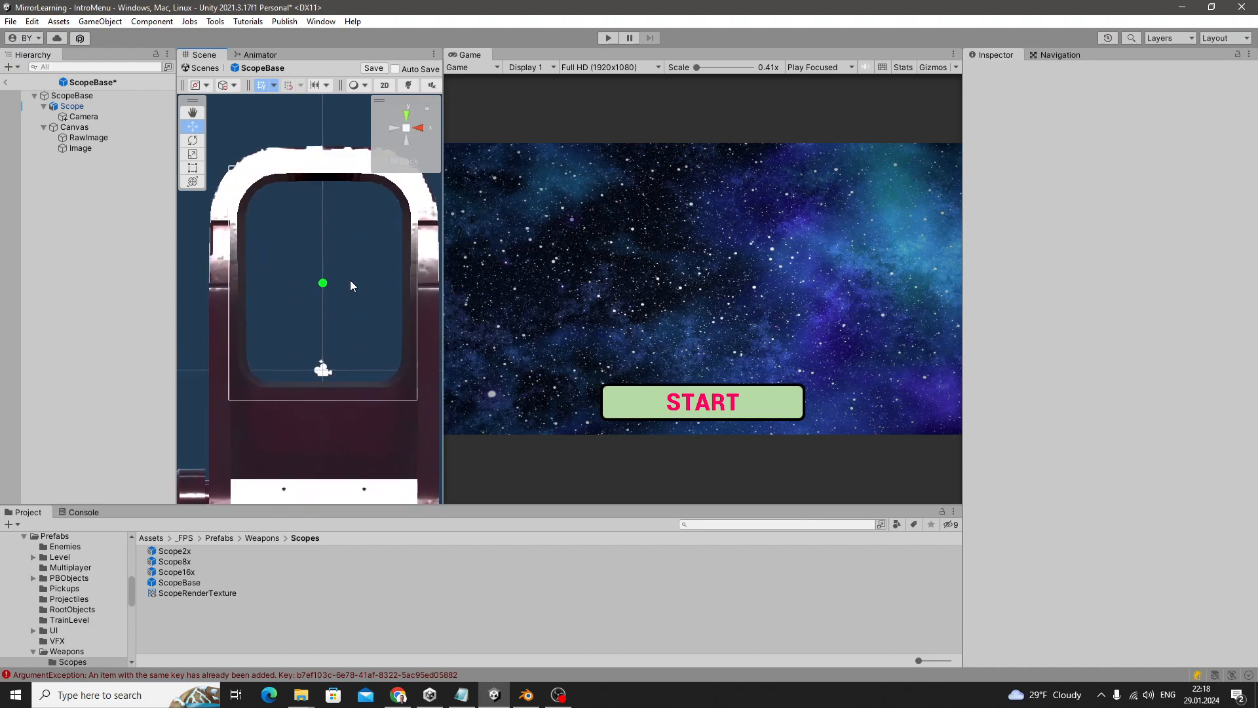
key(ctrl+s)
Raise the green dot Image slightly within the Canvas to a Pos Y of 1.01
click(78, 117)
click(77, 128)
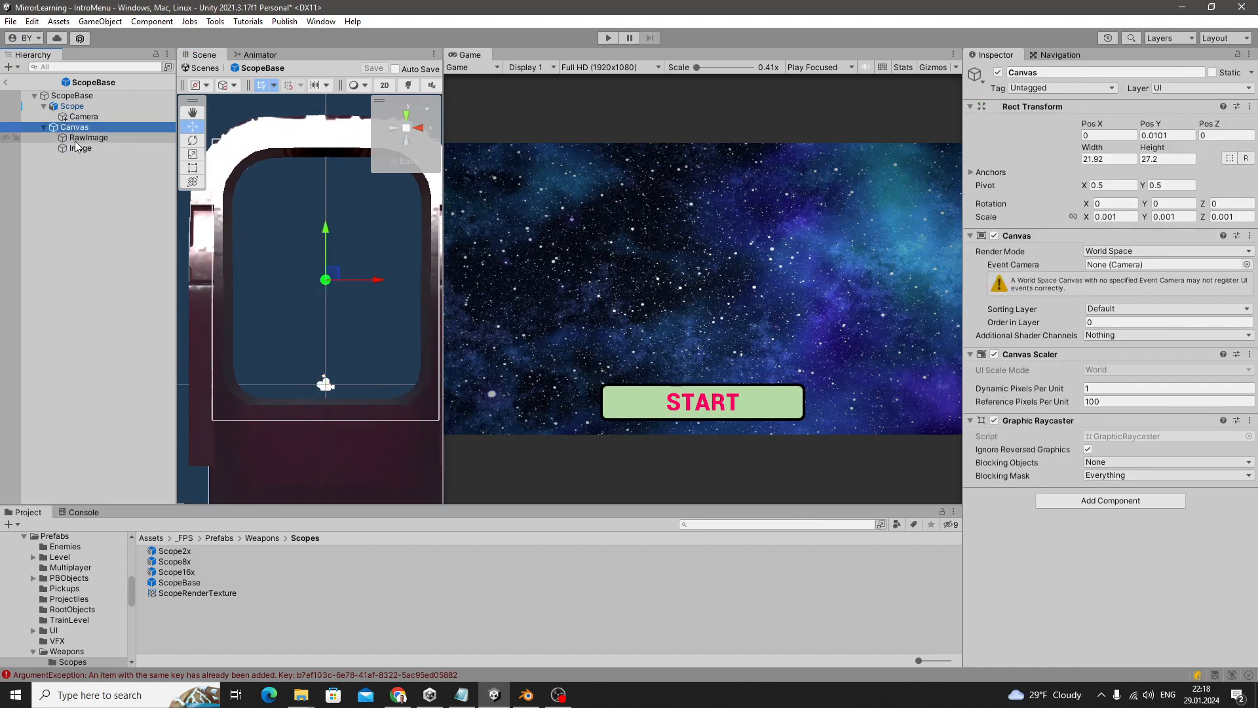
click(78, 138)
click(75, 149)
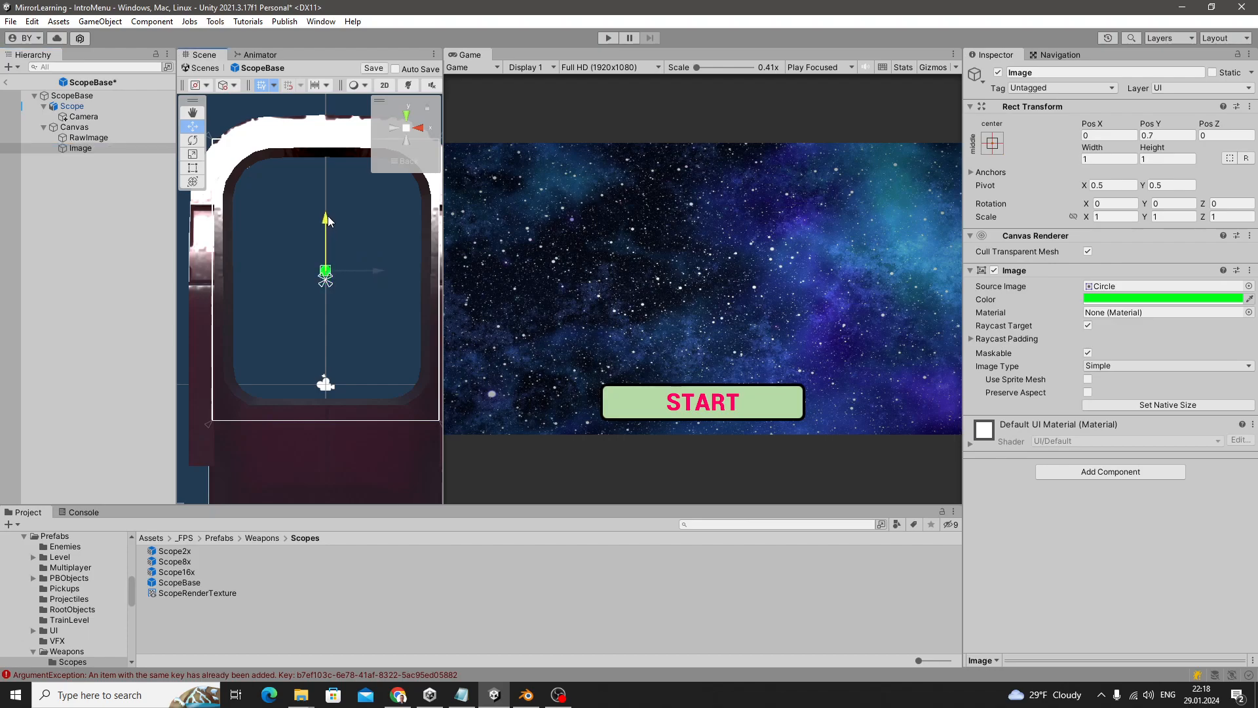
scroll(327, 220, down, 2)
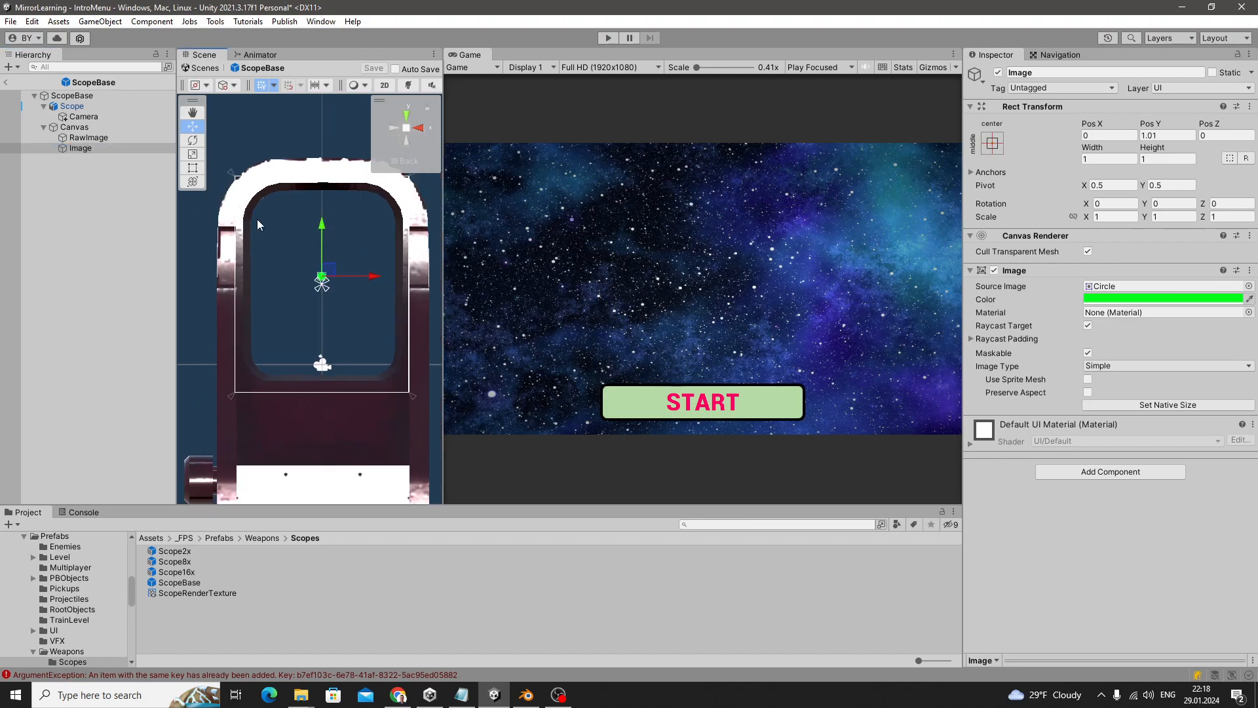
Set the near clipping plane of ScopeBase's Camera to 0.5
click(88, 147)
click(87, 128)
click(91, 137)
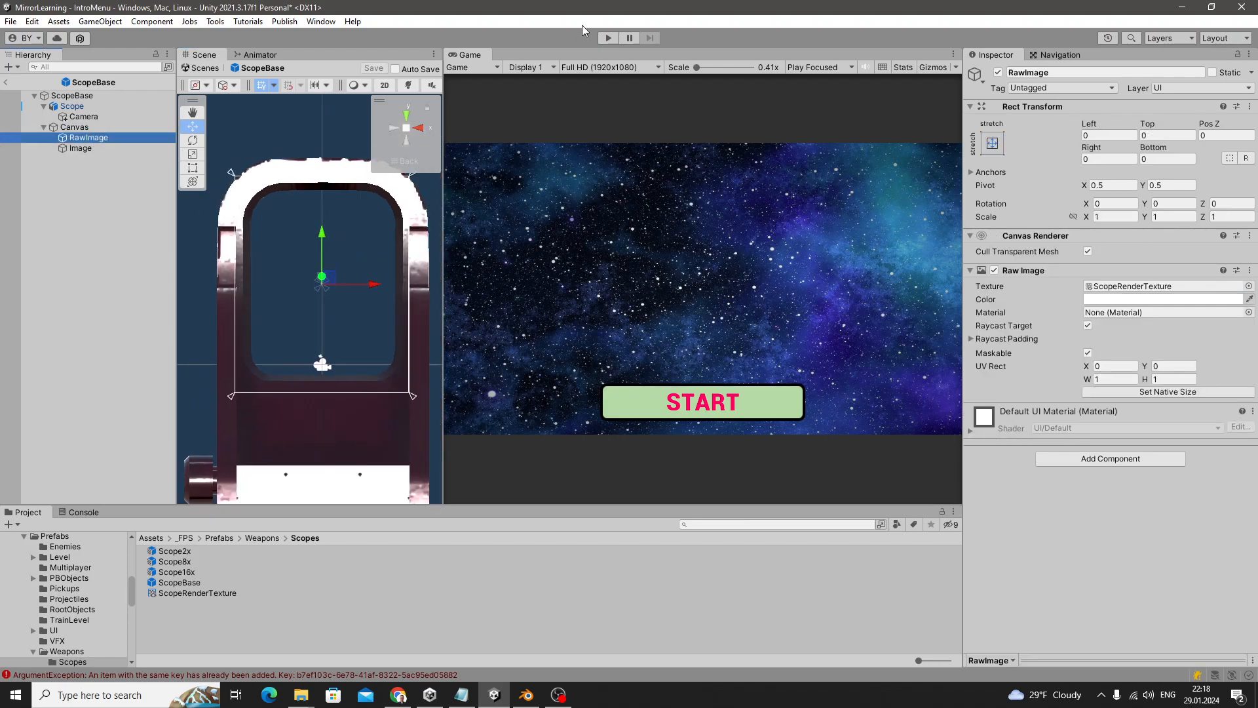
click(84, 117)
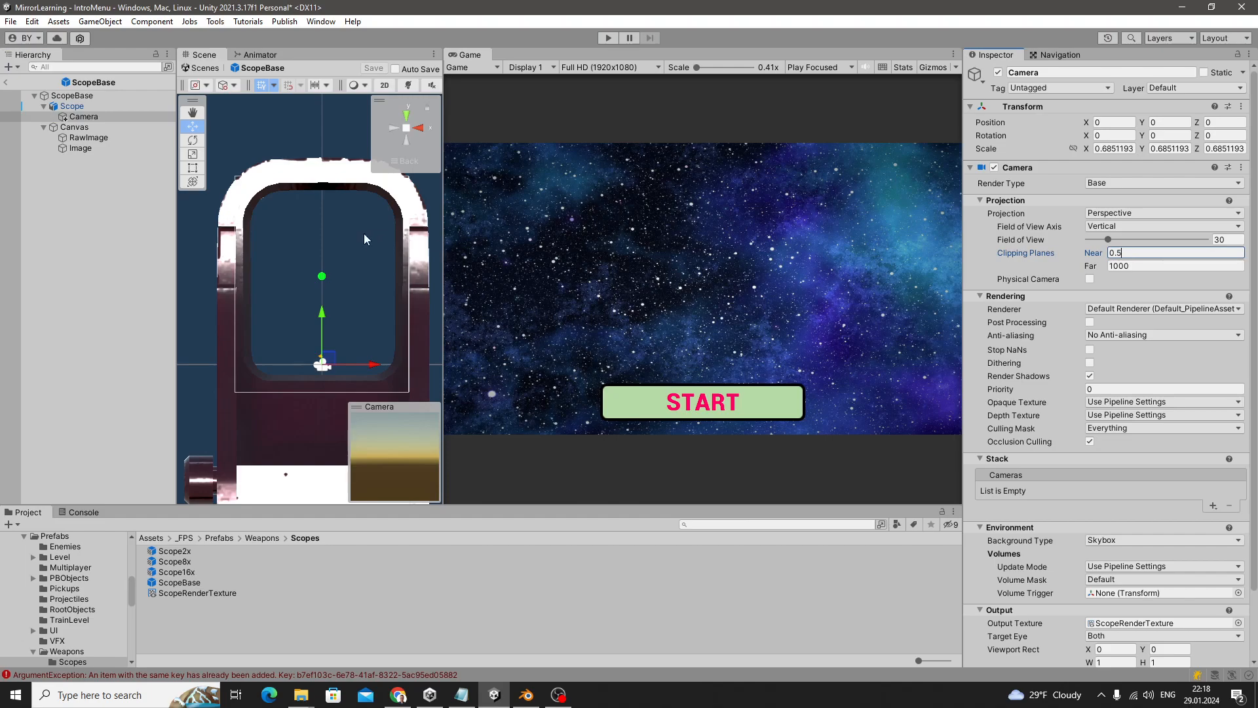
scroll(375, 233, down, 2)
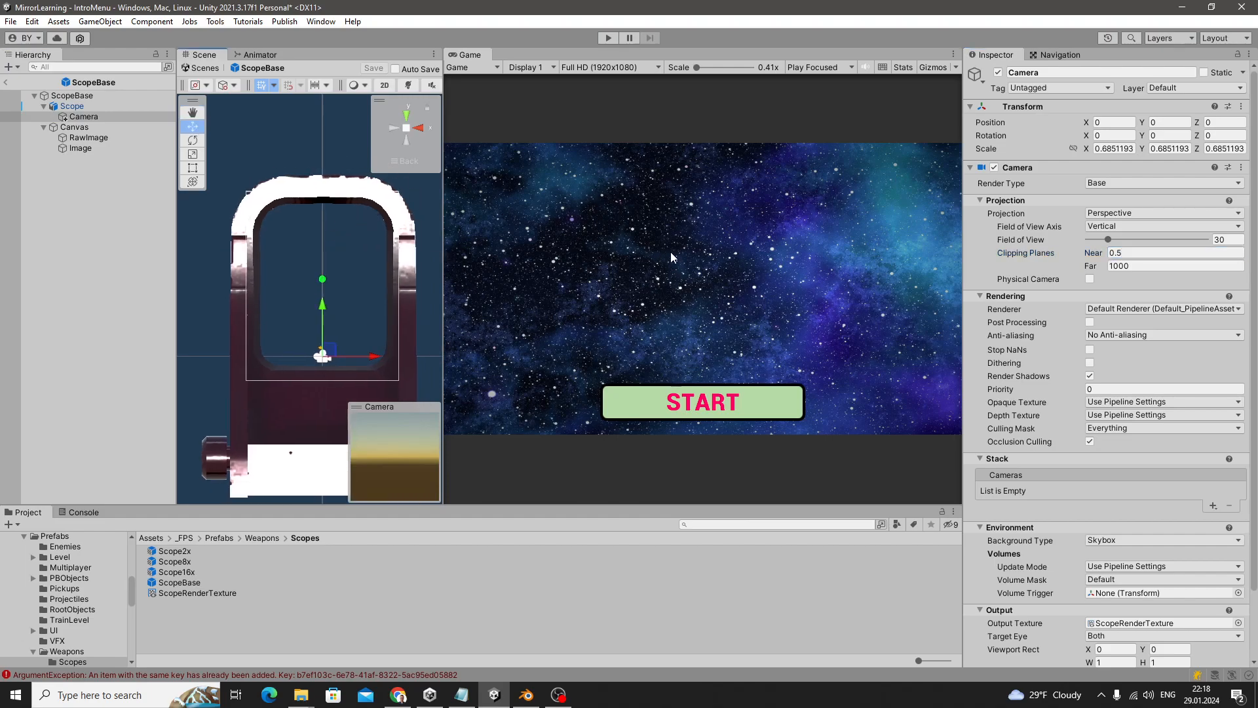
Run the game with the Game view maximized, start from the intro menu and join the blue team
key(shift+space)
click(603, 38)
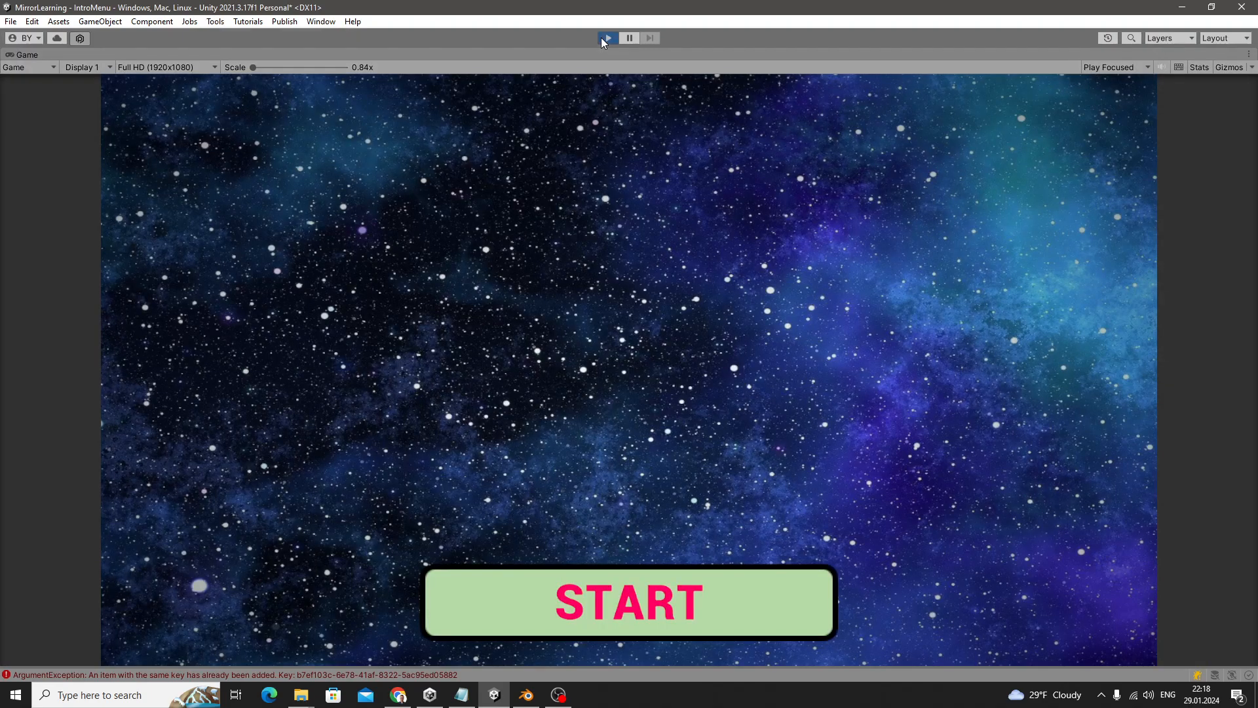
click(515, 628)
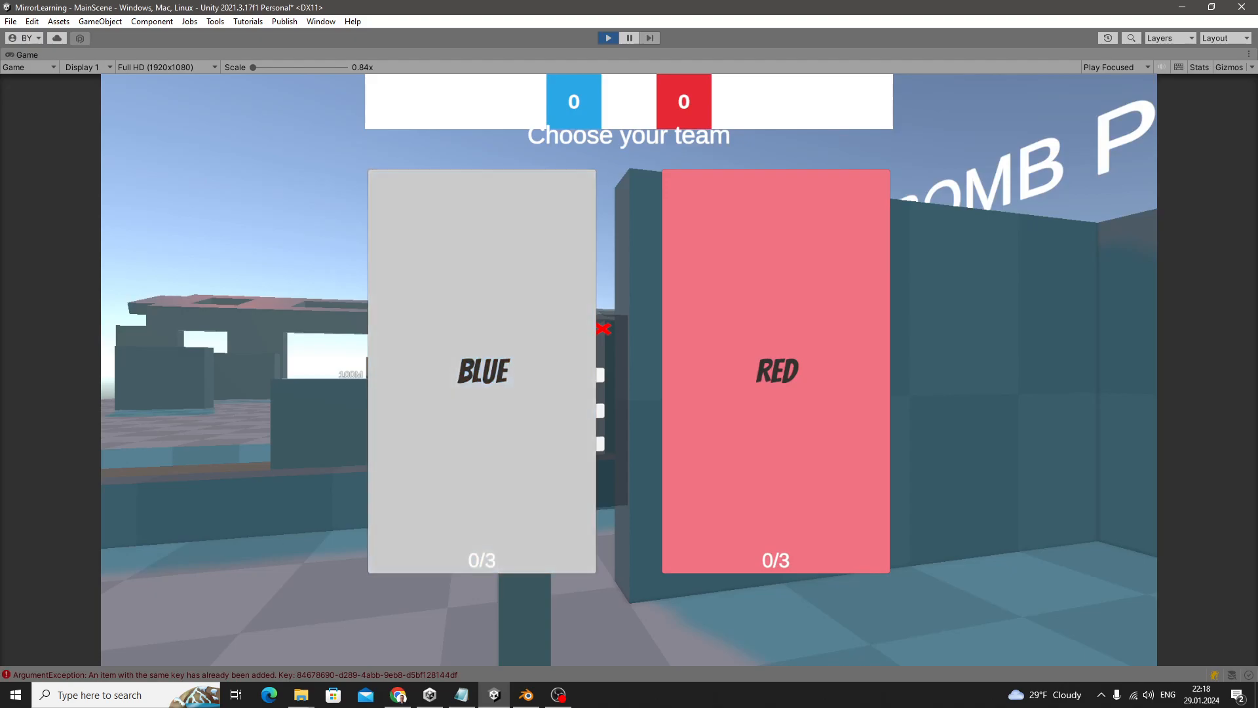
click(497, 467)
click(450, 349)
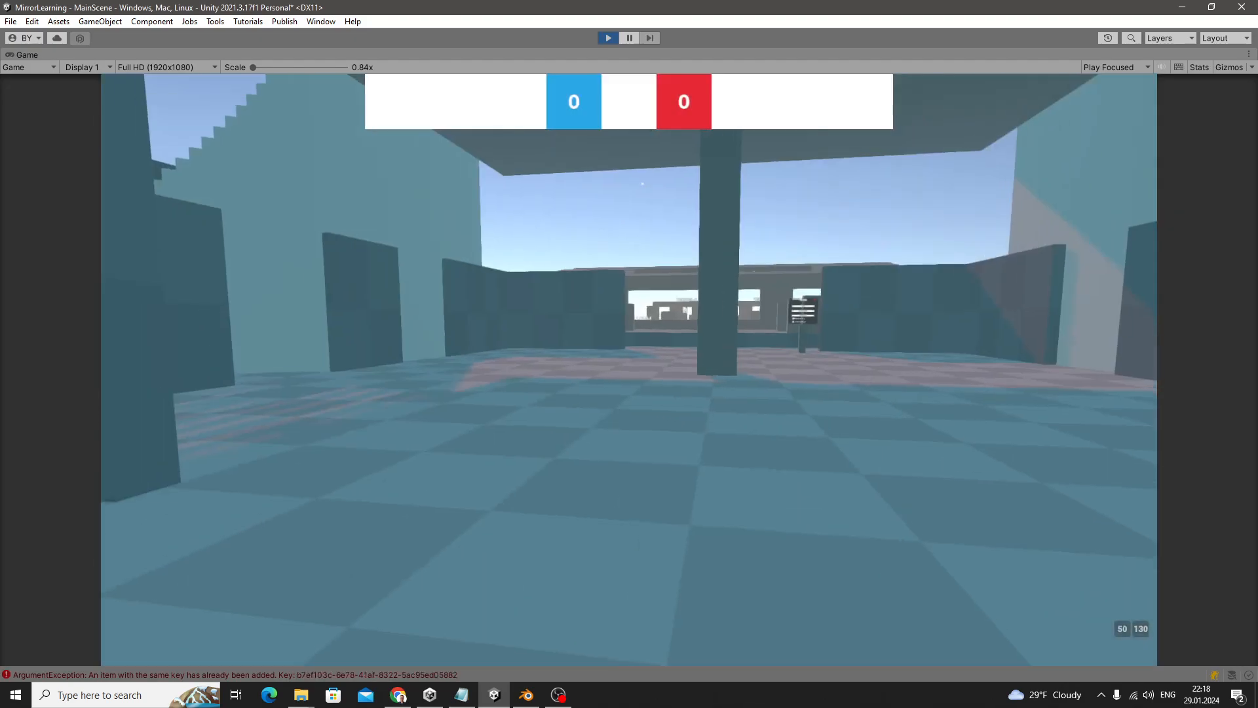
Advance in the match and fire at the distant enemies through the scope to test the green aiming dot, then release the cursor
key(w)
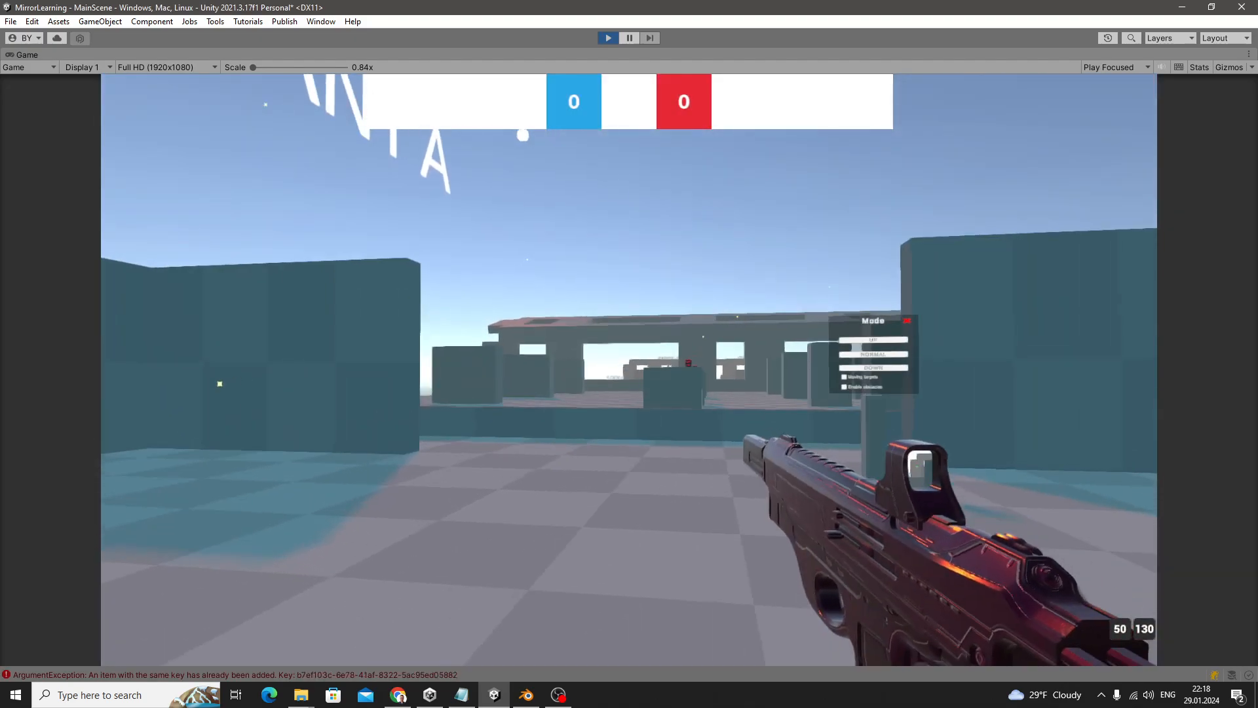
right_click(629, 370)
click(629, 369)
click(629, 369)
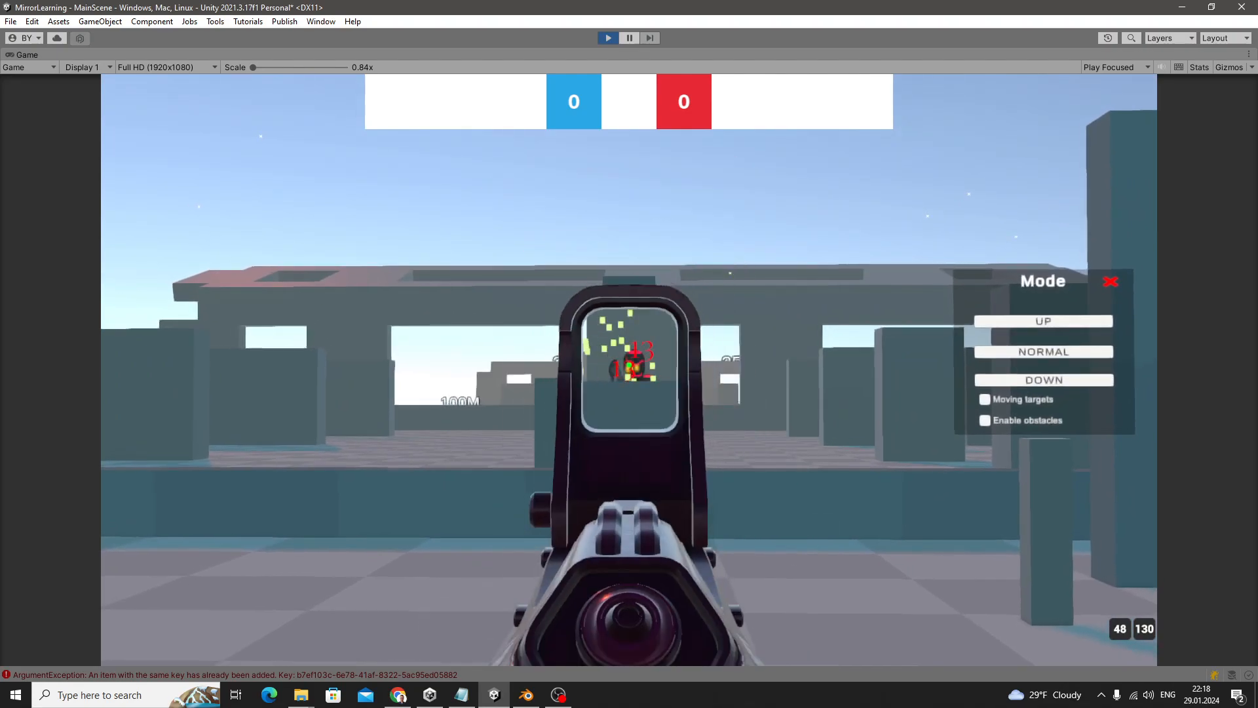
click(629, 370)
click(629, 370)
click(629, 369)
click(629, 370)
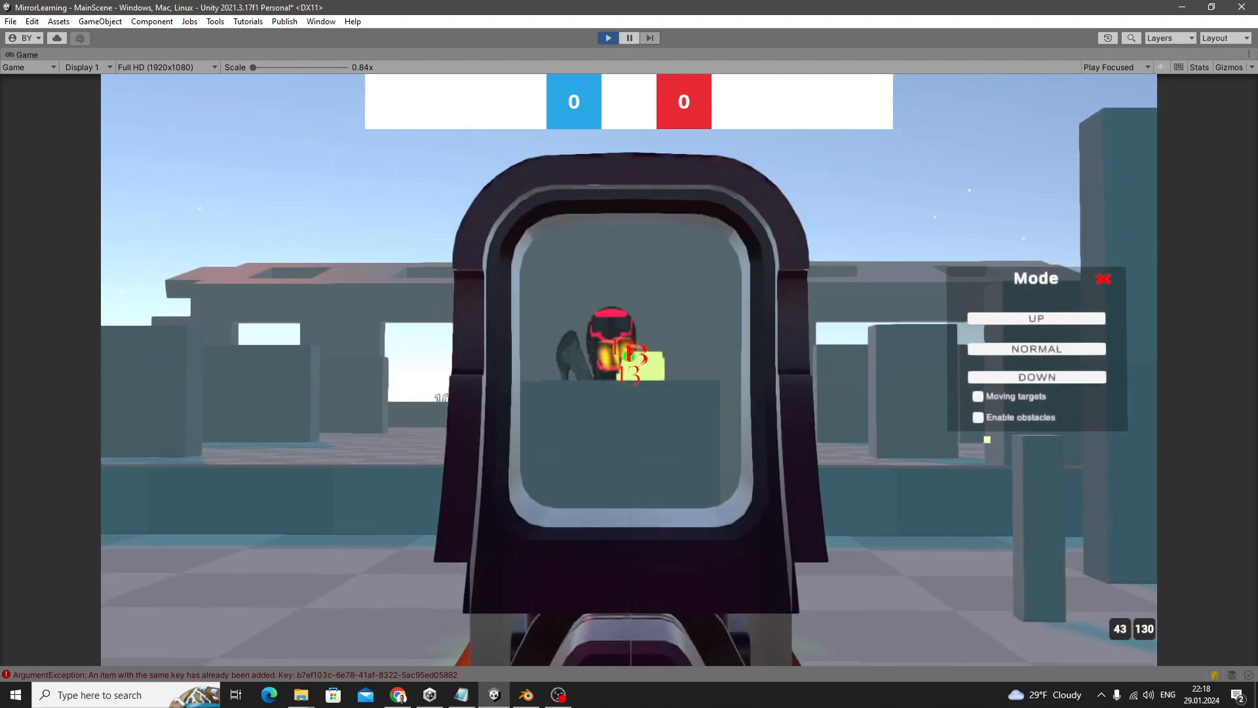
click(629, 369)
click(629, 369)
click(630, 370)
right_click(629, 370)
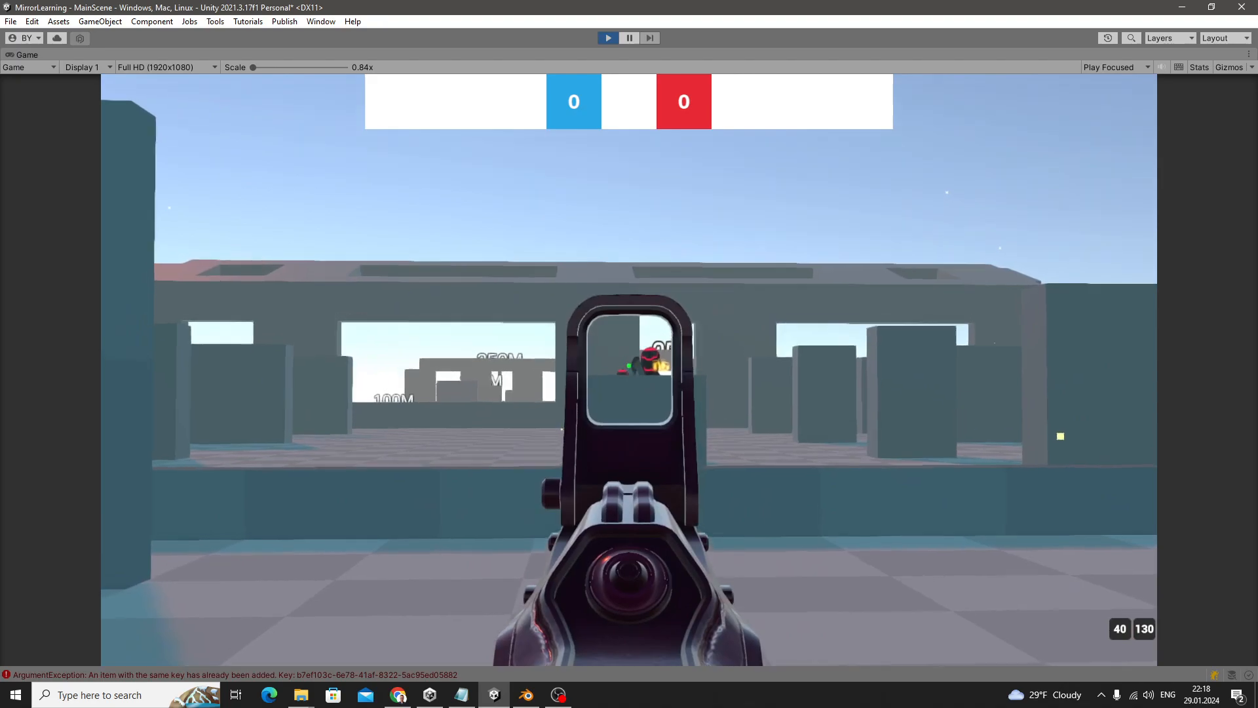
click(629, 369)
right_click(629, 369)
key(s)
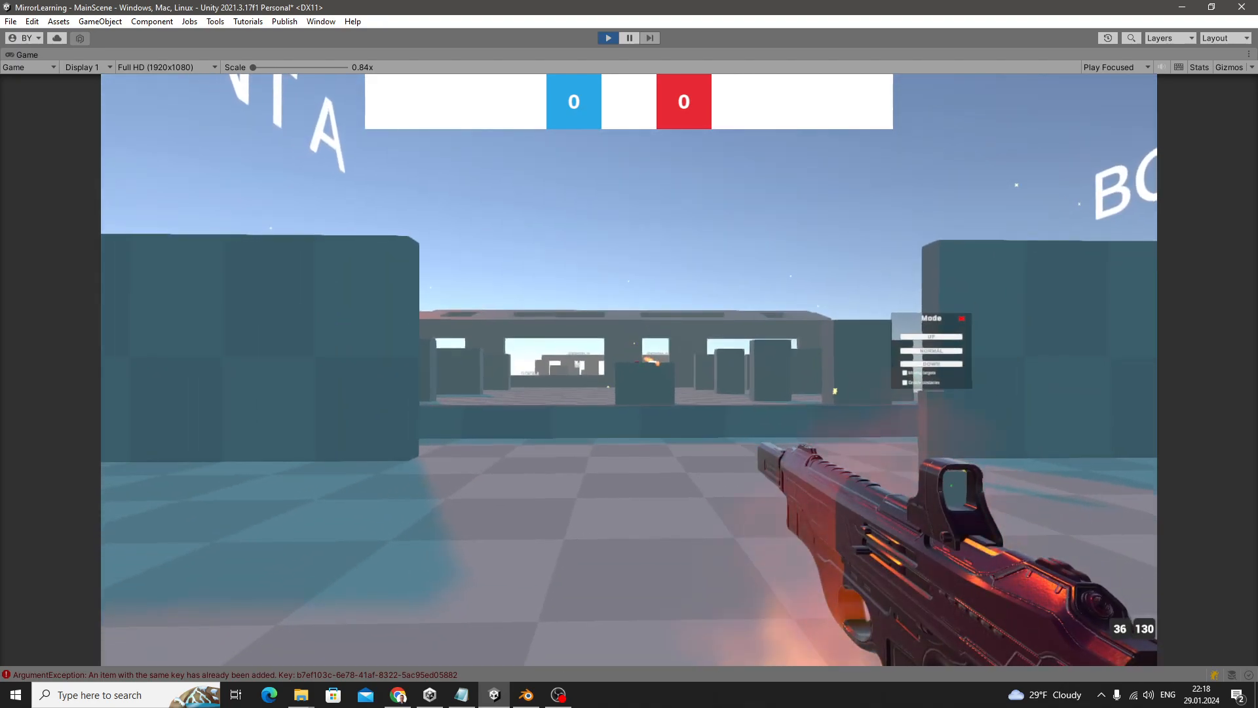
key(Escape)
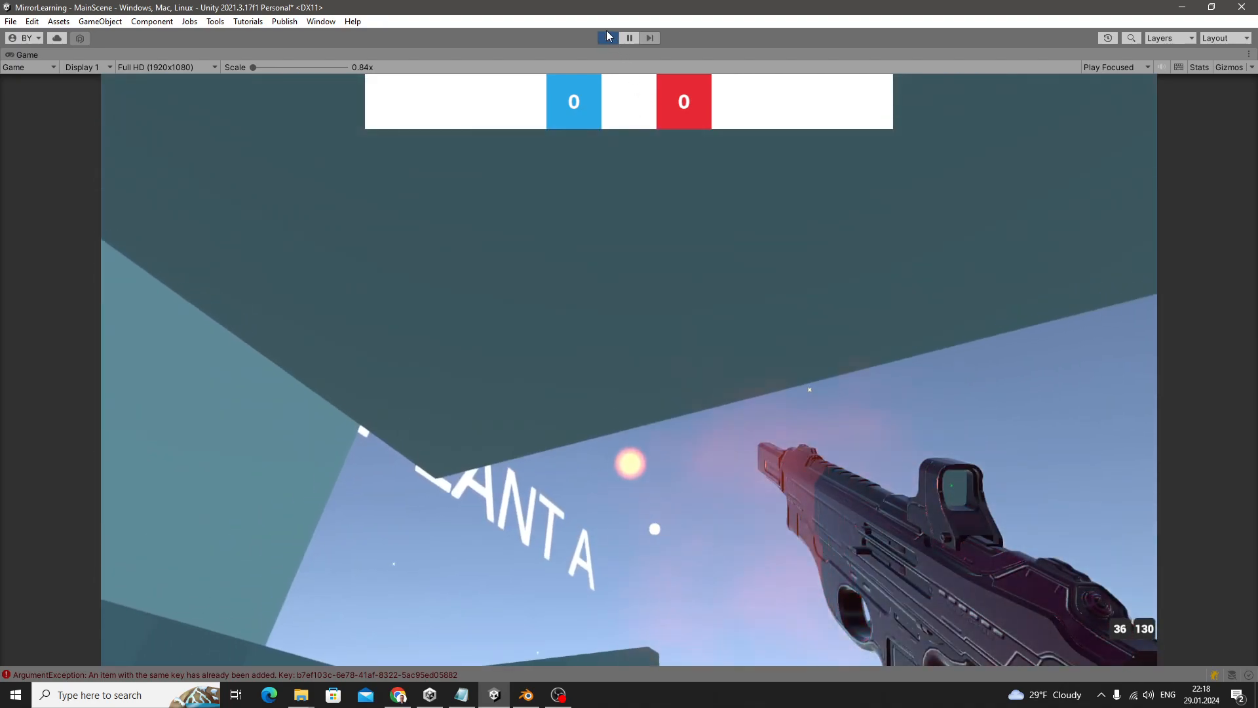
Stop the running game and open the AutoPistol prefab from the Weapons folder for editing
click(607, 31)
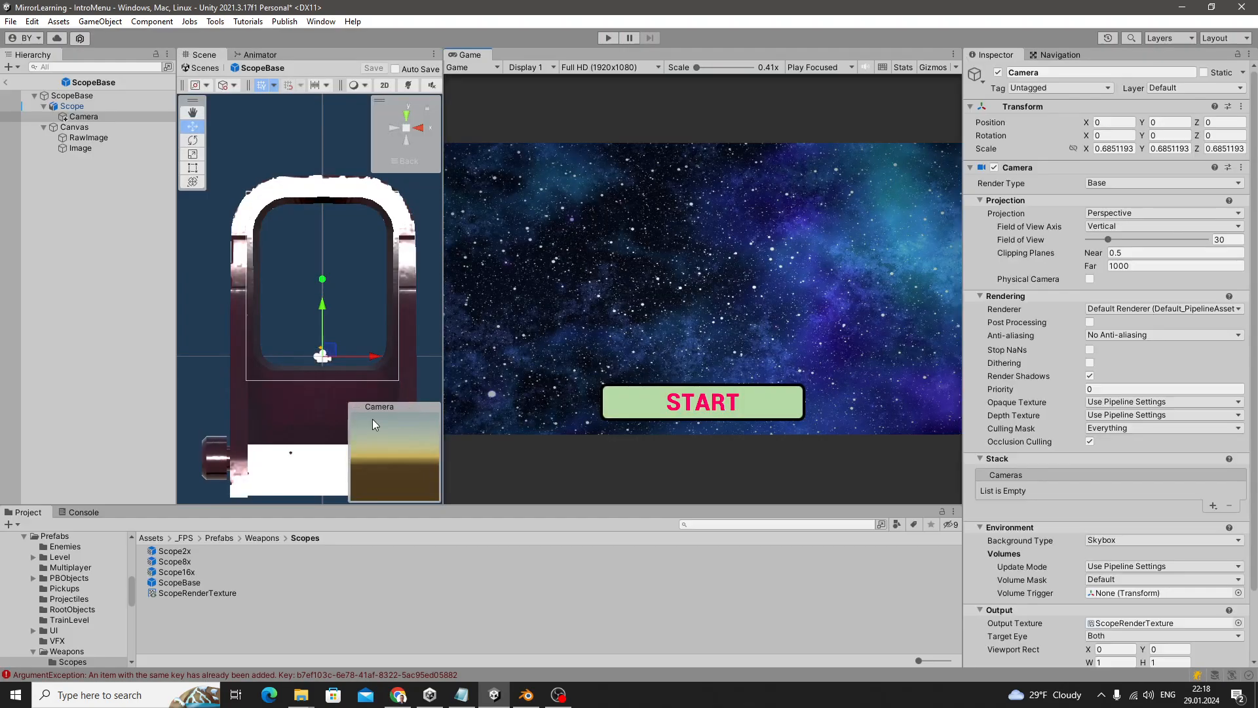
click(179, 572)
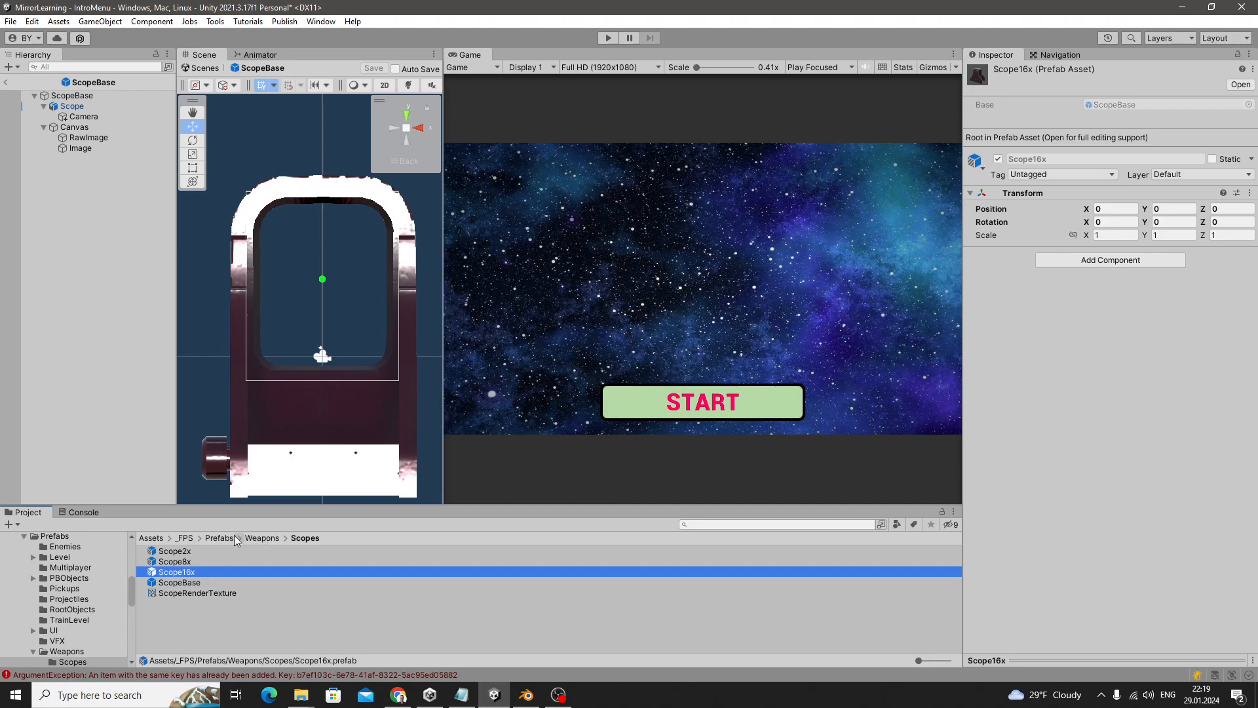
click(261, 538)
double_click(177, 572)
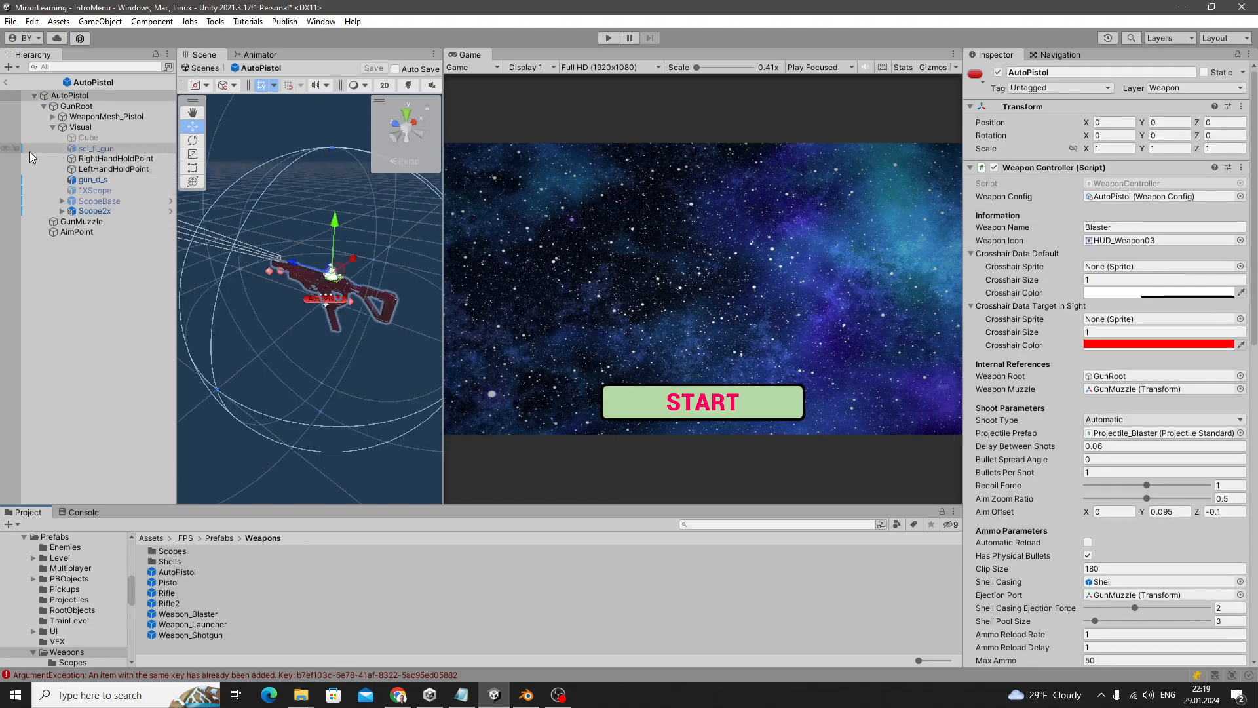
Add the Scope16x prefab from the Scopes folder to AutoPistol's Visual object, directly below Scope2x
click(92, 211)
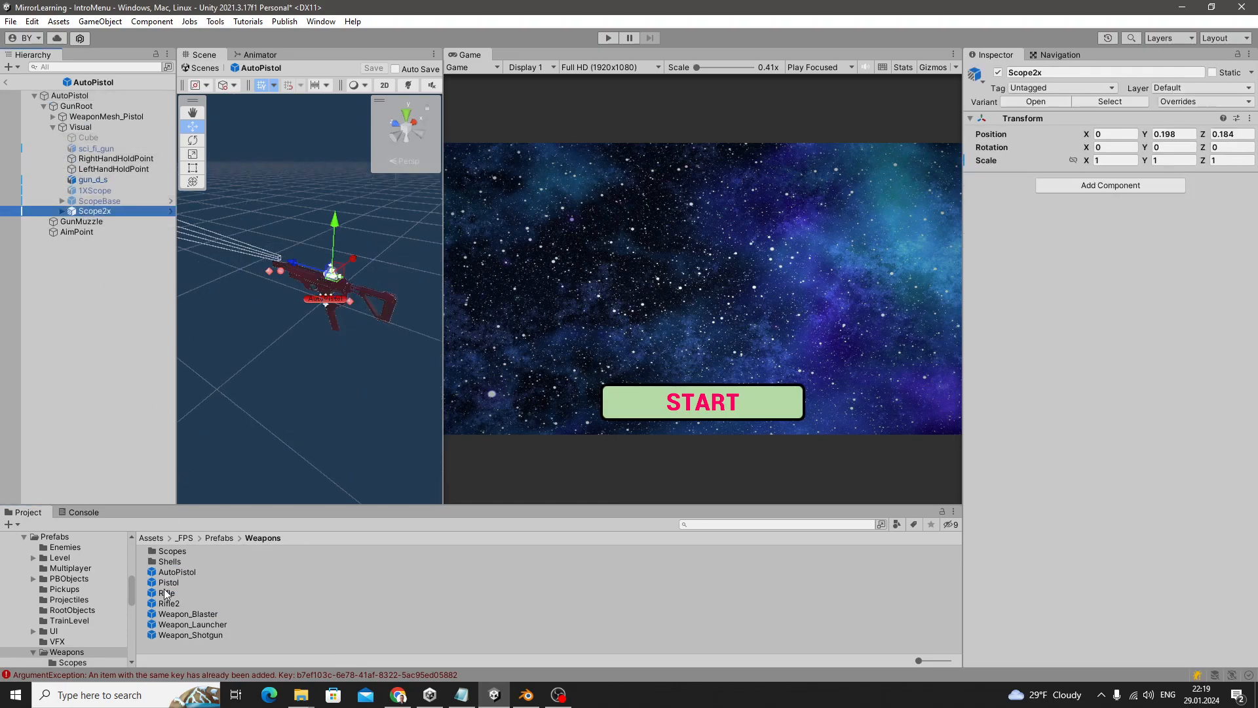
double_click(171, 551)
click(177, 572)
drag(177, 572, 98, 295)
drag(69, 242, 85, 218)
Paste Scope2x's Transform component values onto Scope16x and deactivate Scope2x
click(98, 212)
click(99, 222)
click(1250, 118)
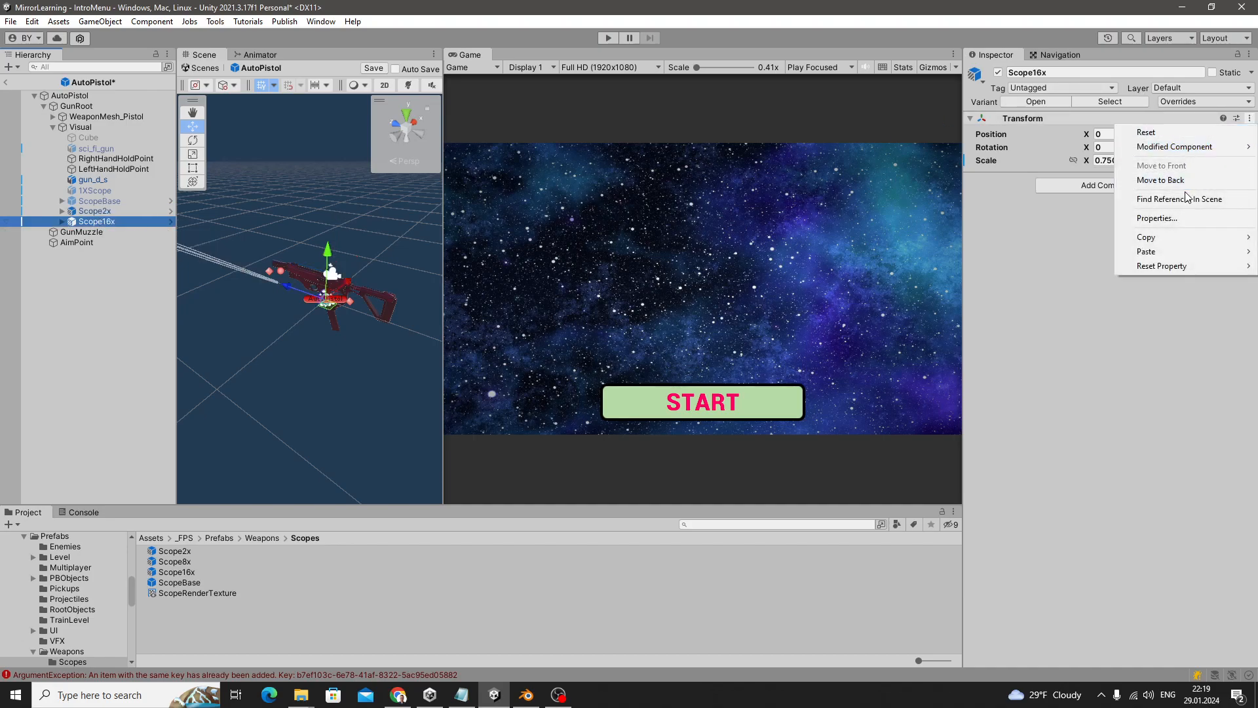
mouse_move(1166, 250)
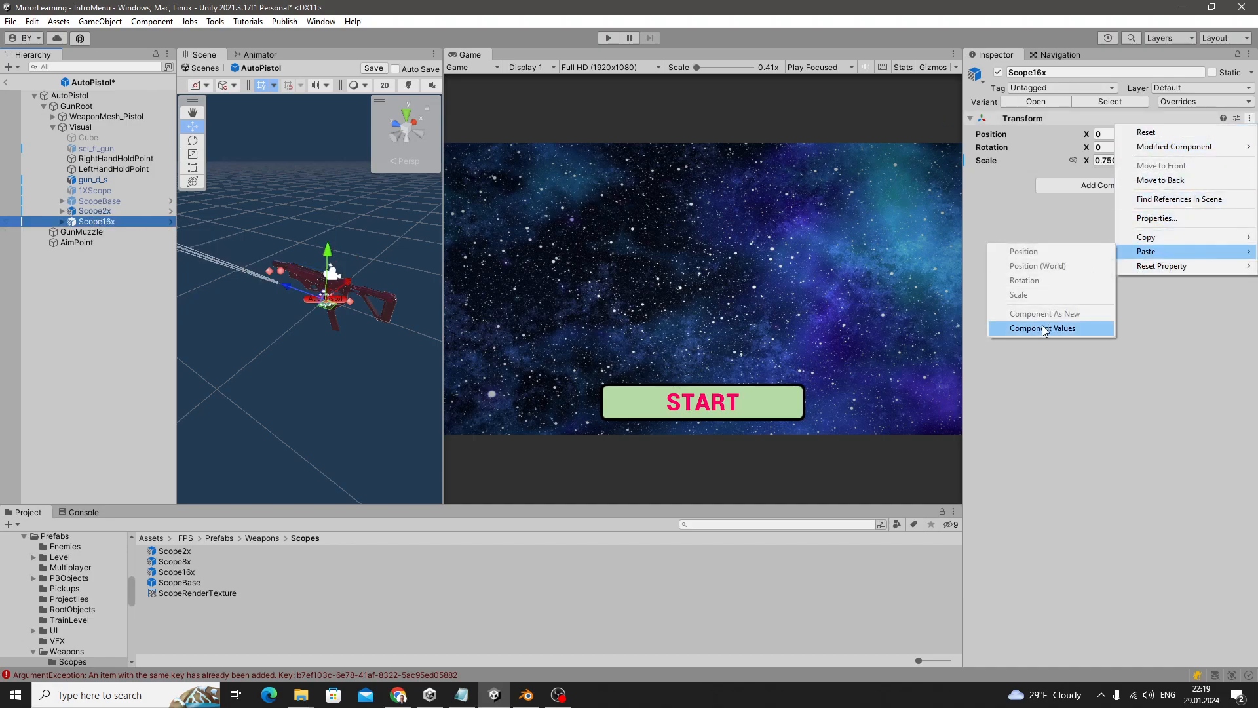
click(1052, 331)
click(127, 212)
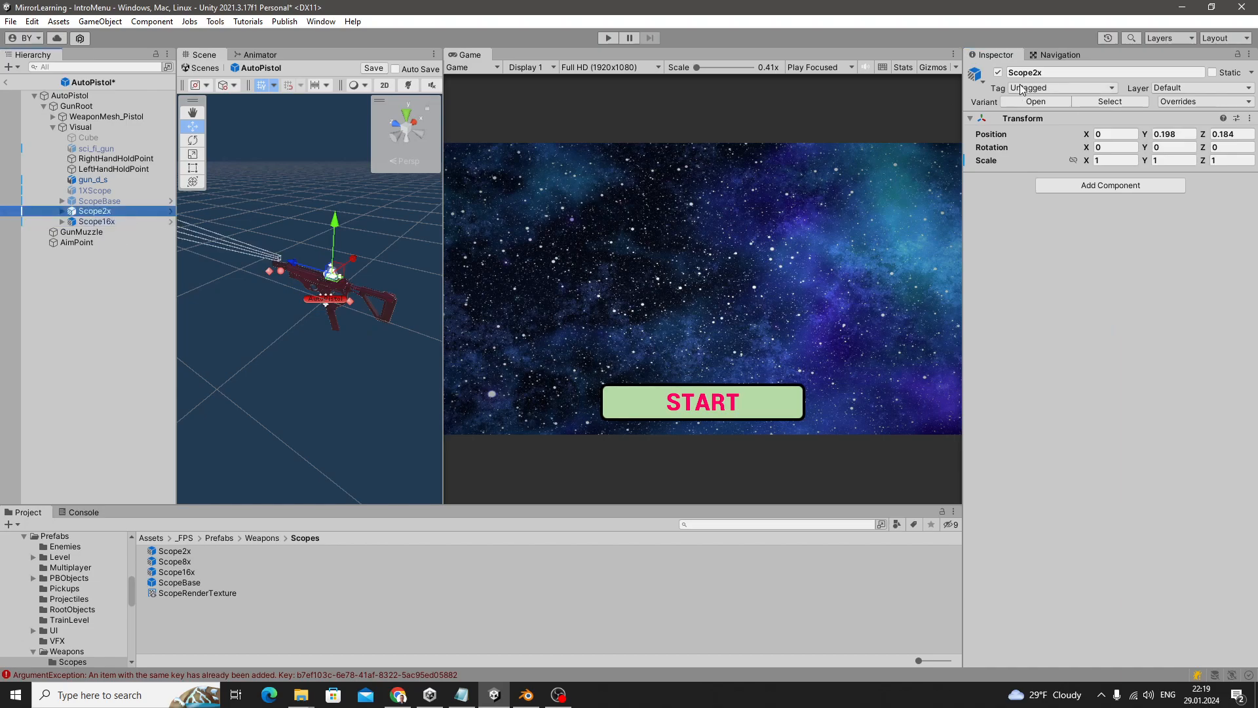
click(998, 72)
Run the game, join the match, walk to the shooting range's options board and toggle Enable obstacles
click(608, 37)
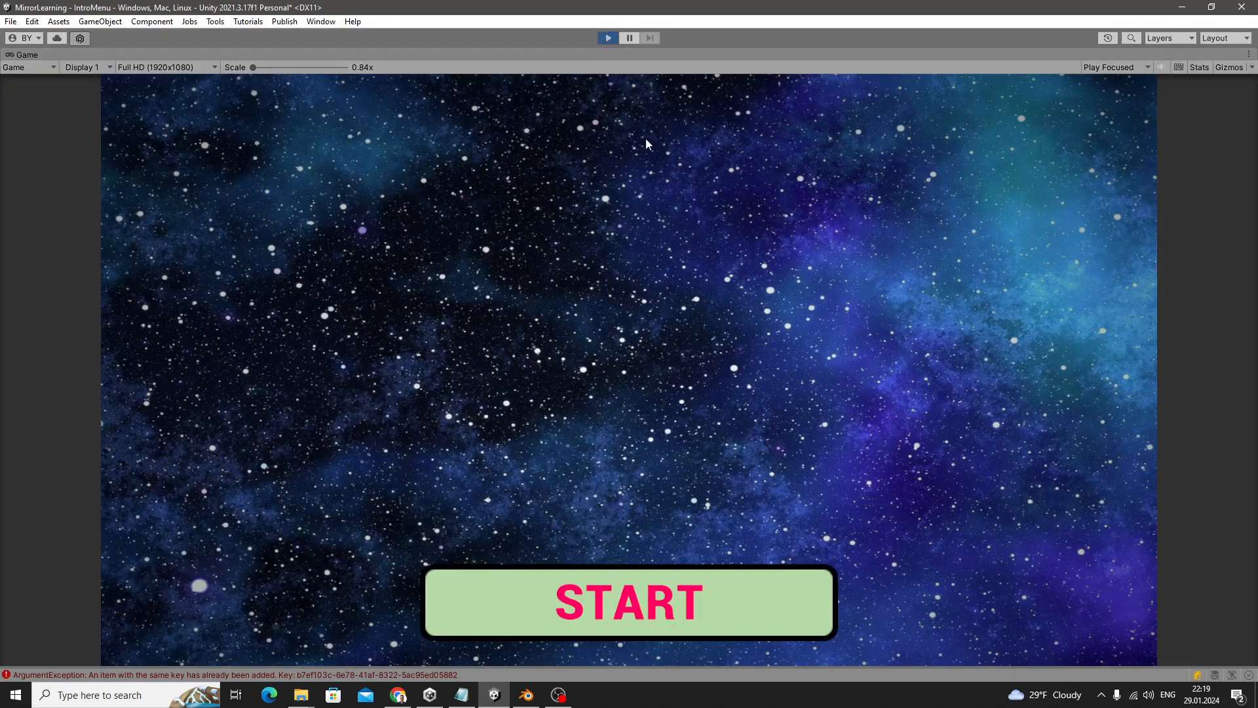
key(w)
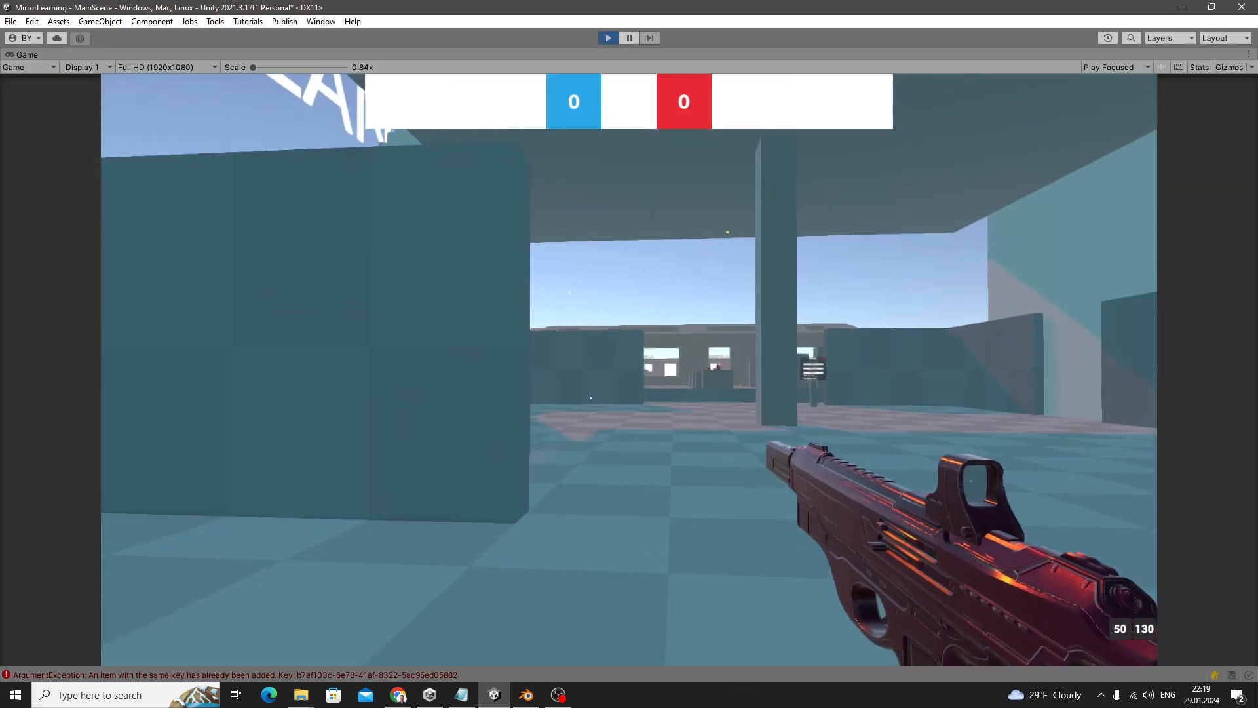
key(w)
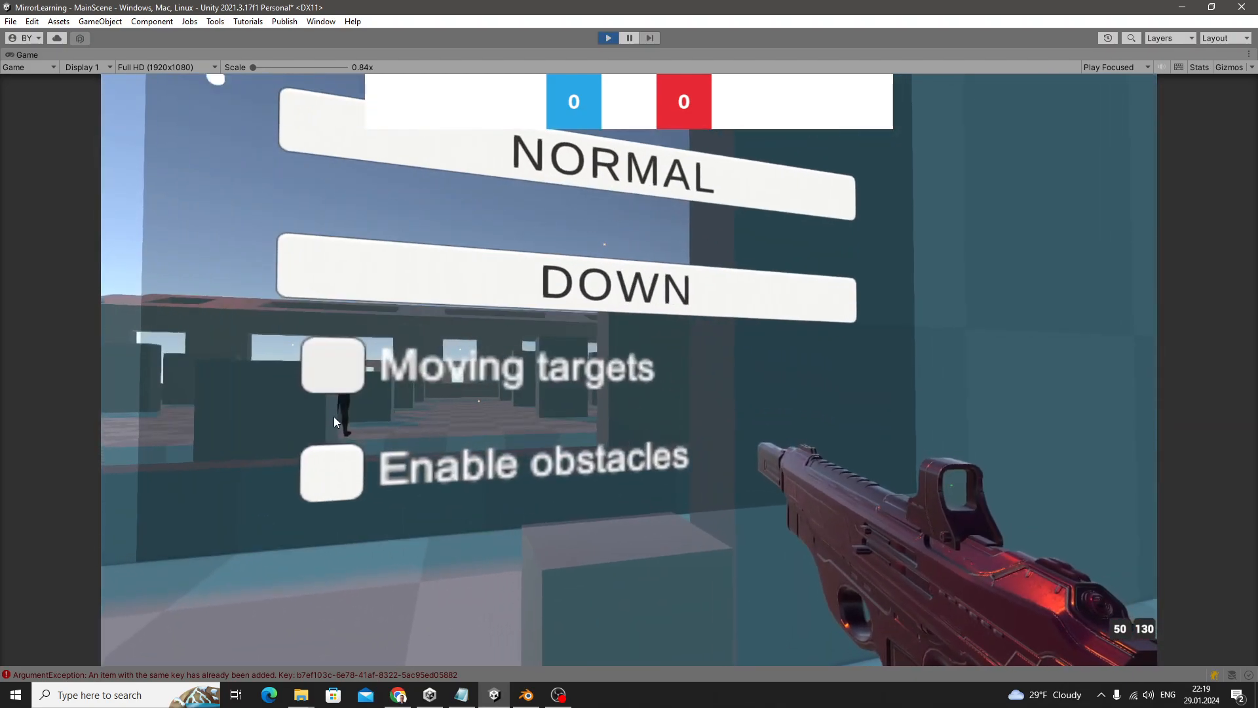
click(352, 470)
click(359, 473)
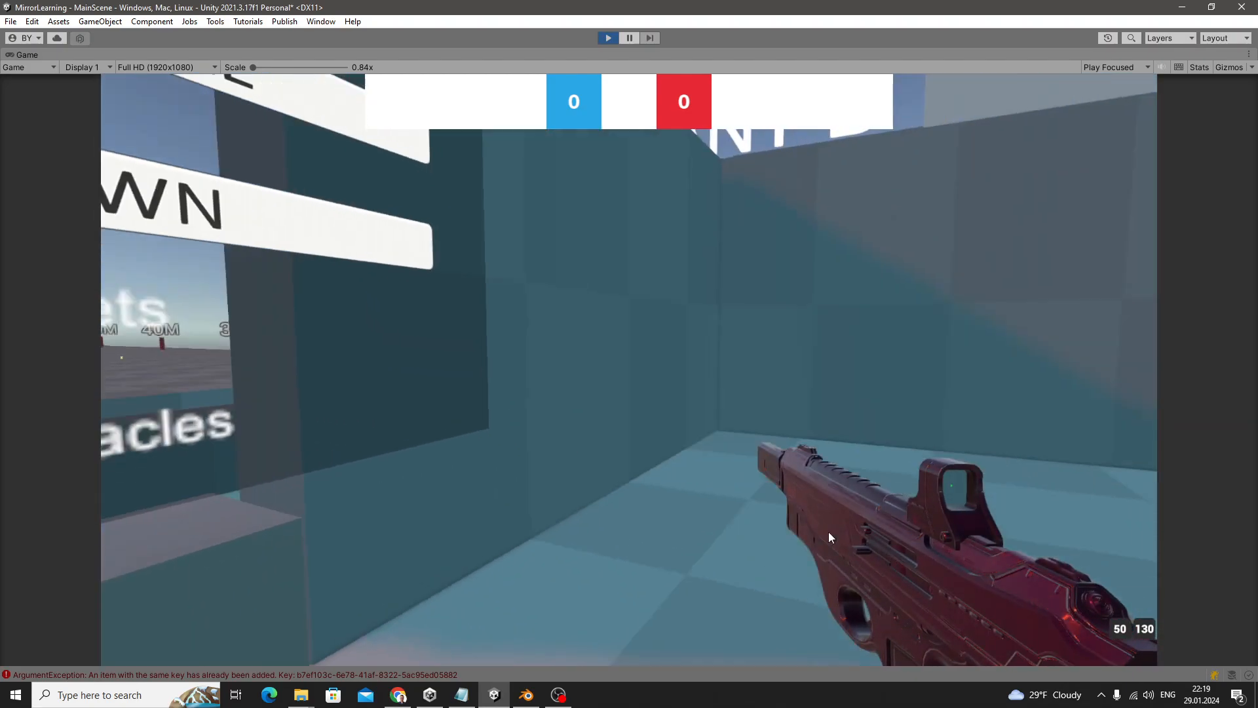
Advance to the shooting range, fire test shots and aim at the distant targets through the 16x scope
key(w)
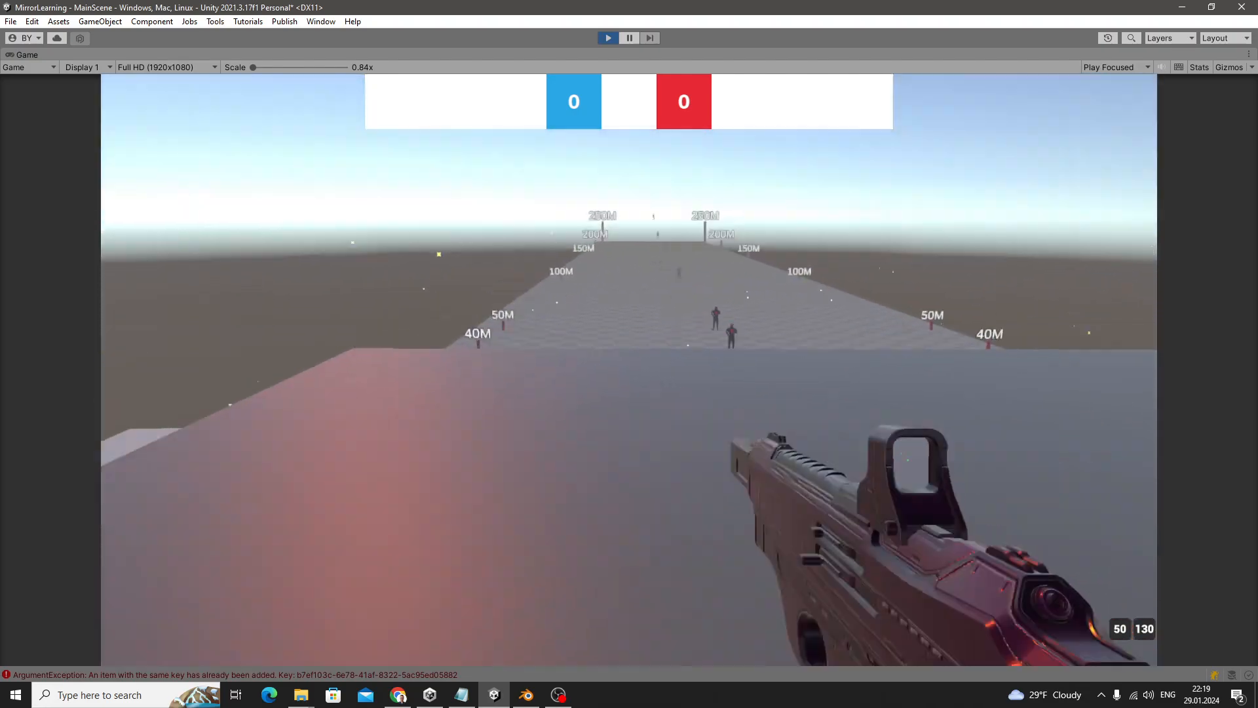
right_click(629, 370)
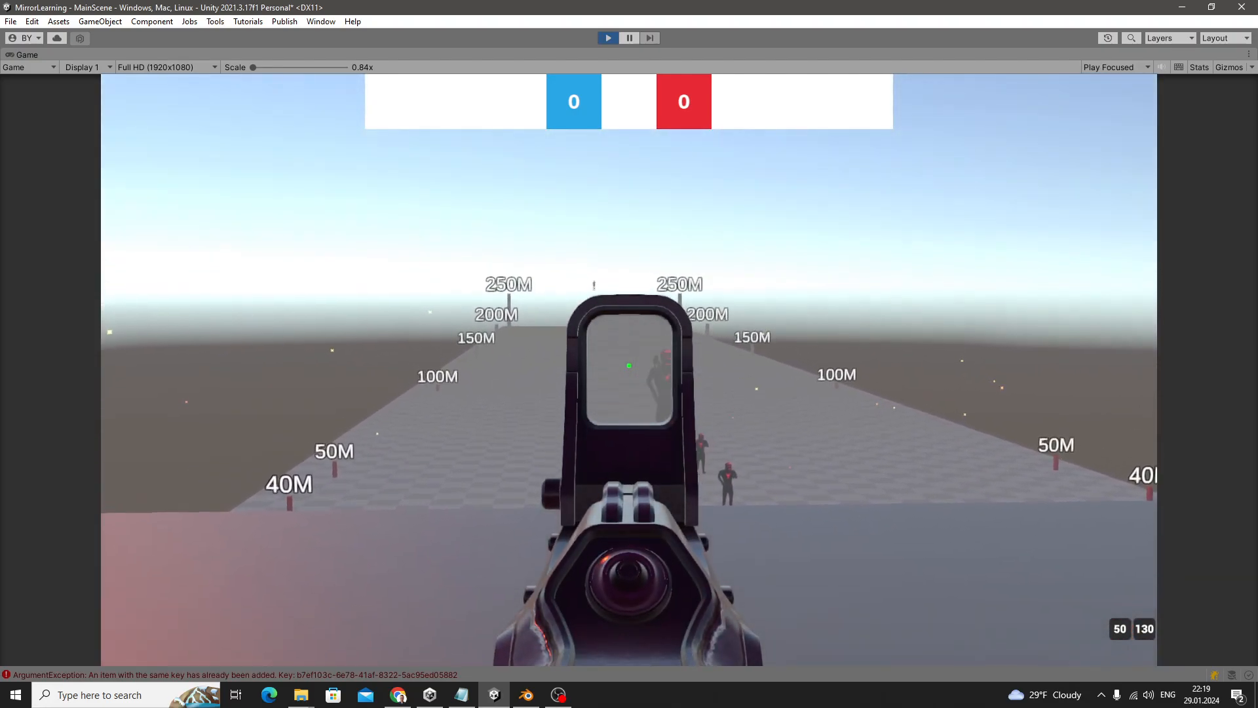
key(w)
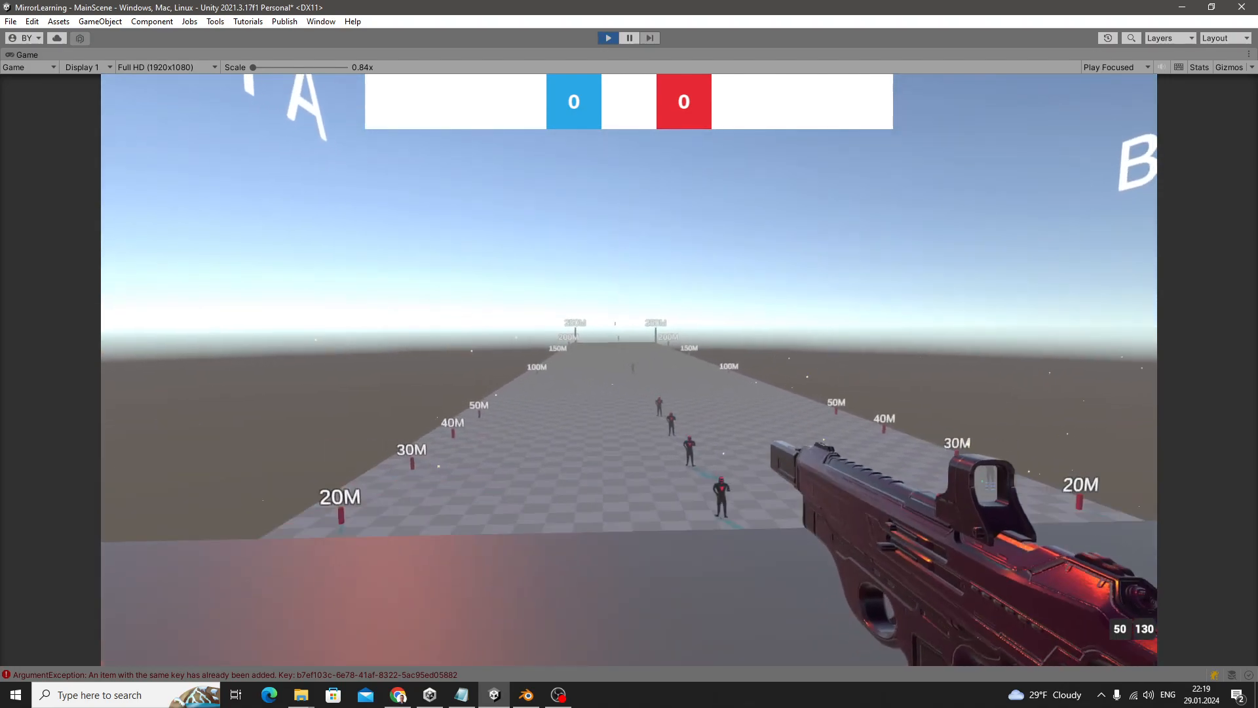
click(629, 370)
click(629, 371)
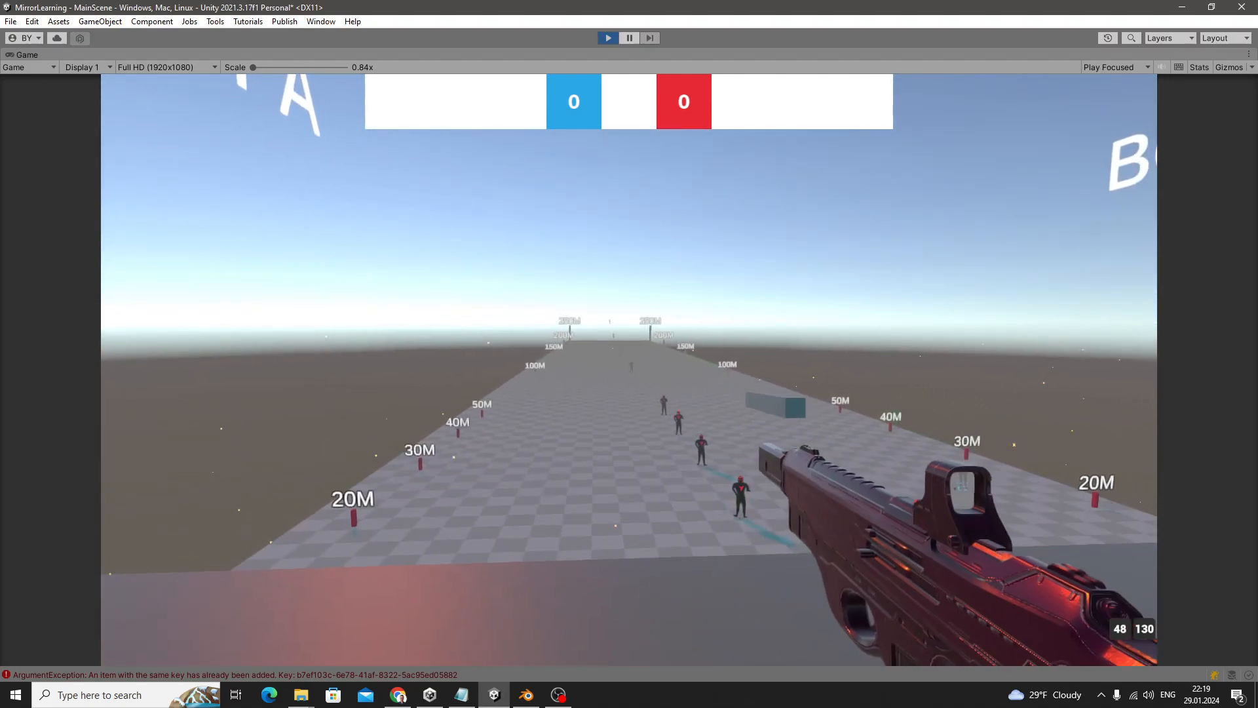
right_click(629, 371)
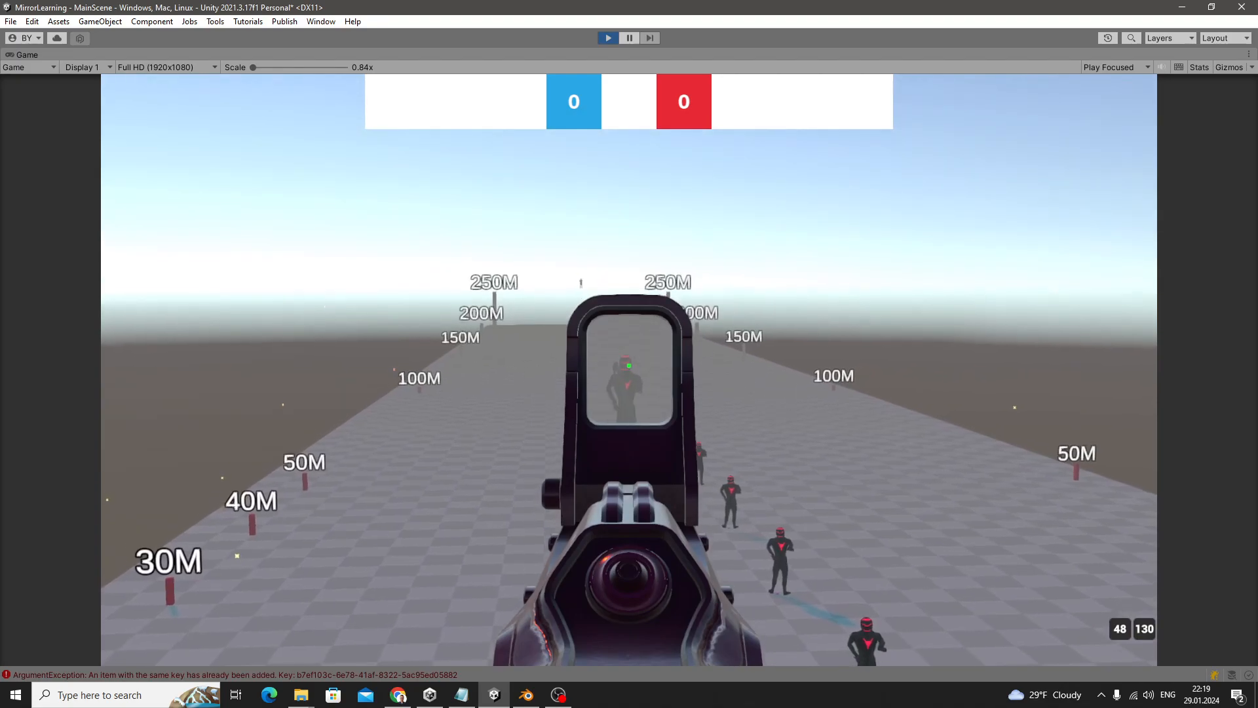
Fire repeatedly at the distant target through the 16x scope to test its green aiming dot, then stop aiming
click(629, 369)
click(629, 370)
click(629, 369)
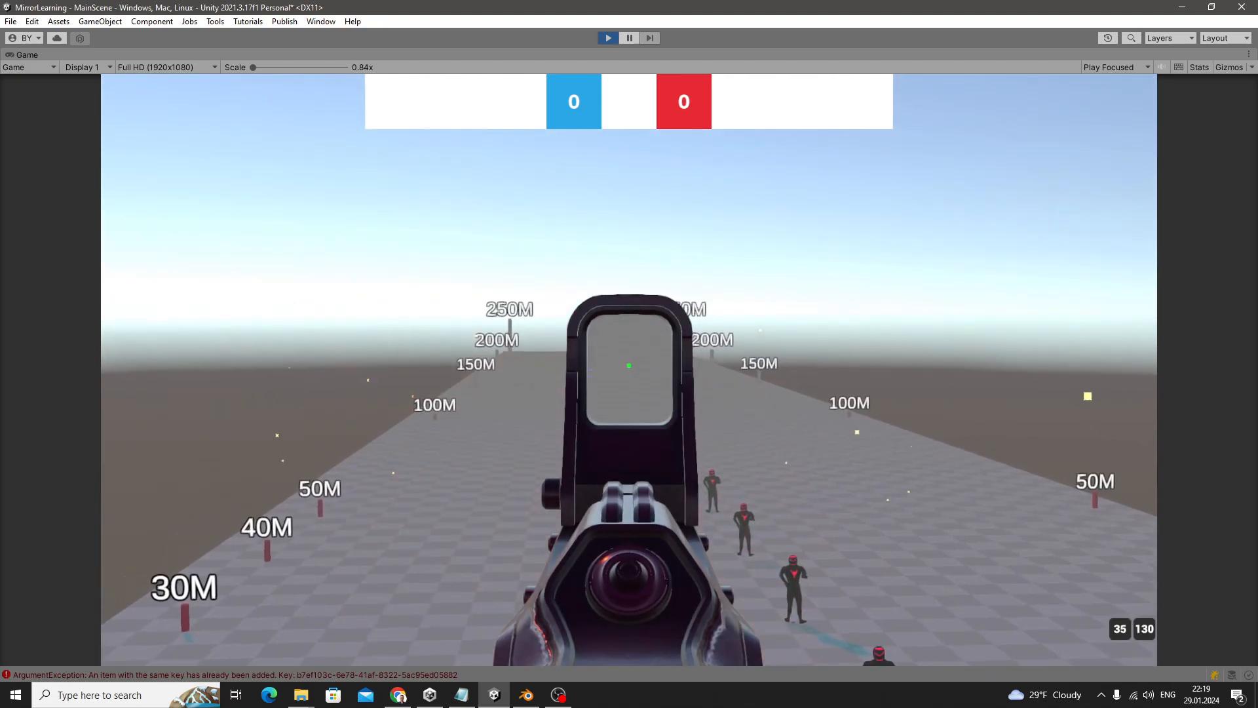
click(629, 370)
click(629, 370)
click(630, 370)
click(629, 370)
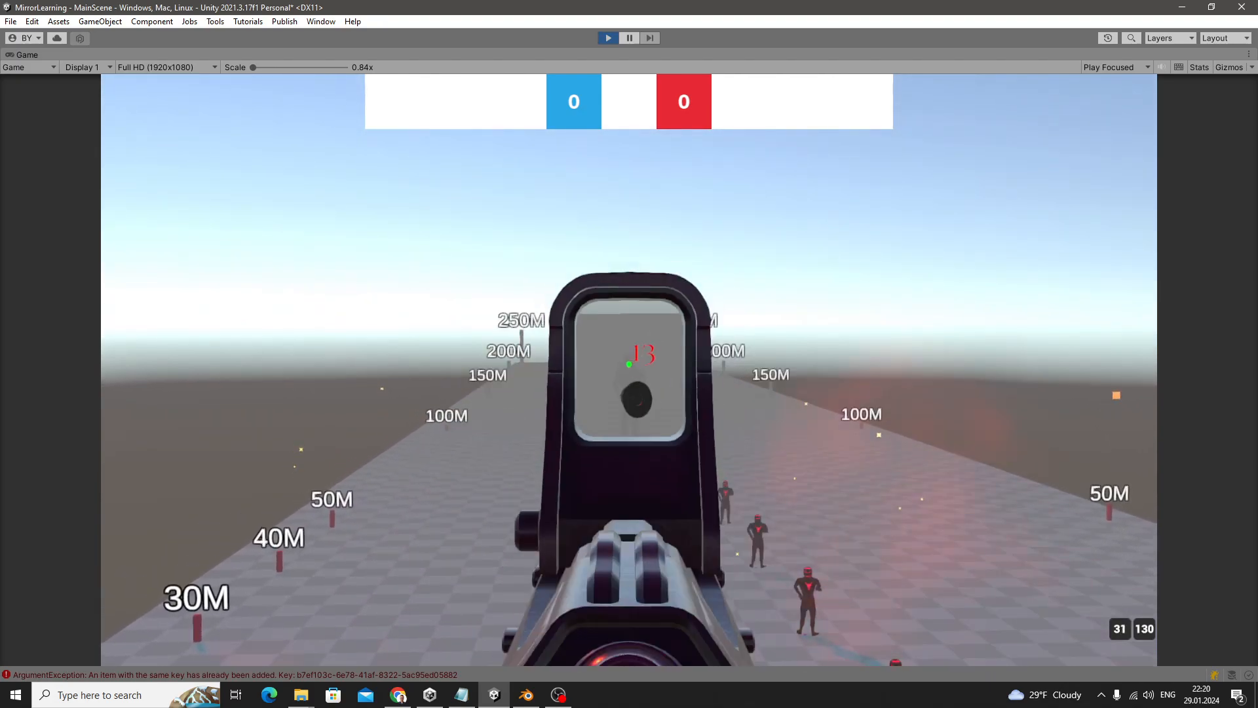
right_click(629, 370)
right_click(629, 370)
right_click(629, 369)
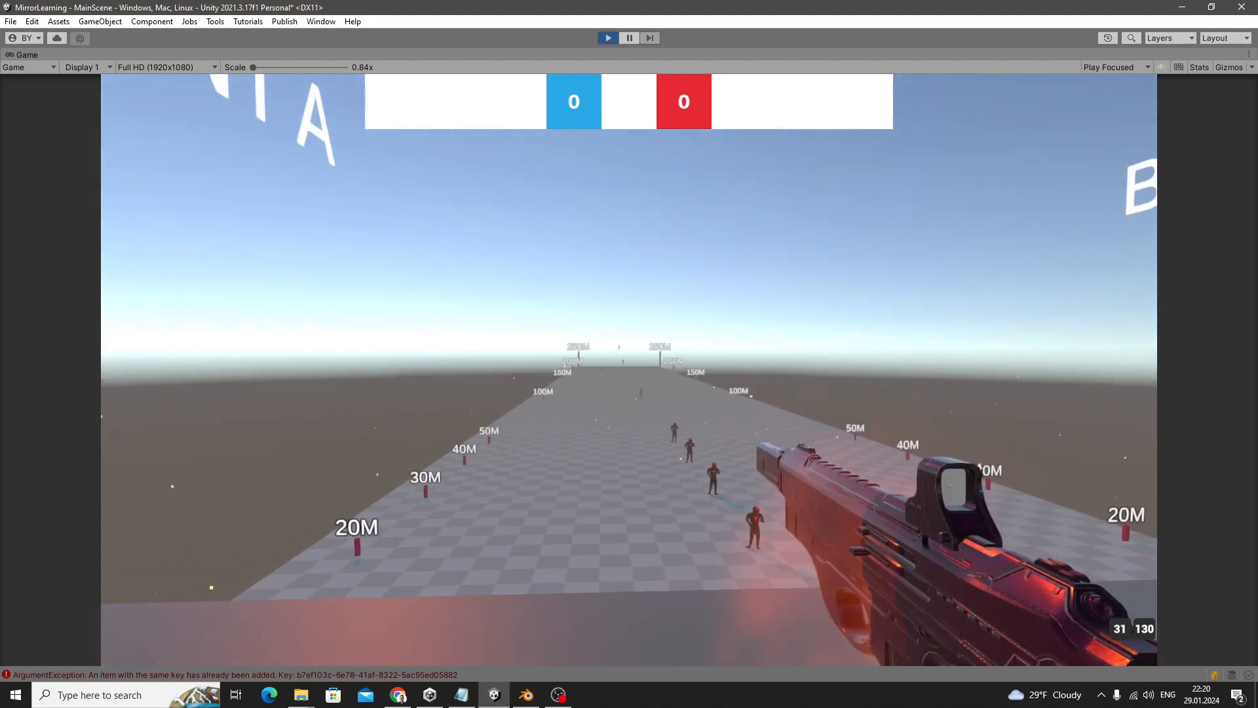